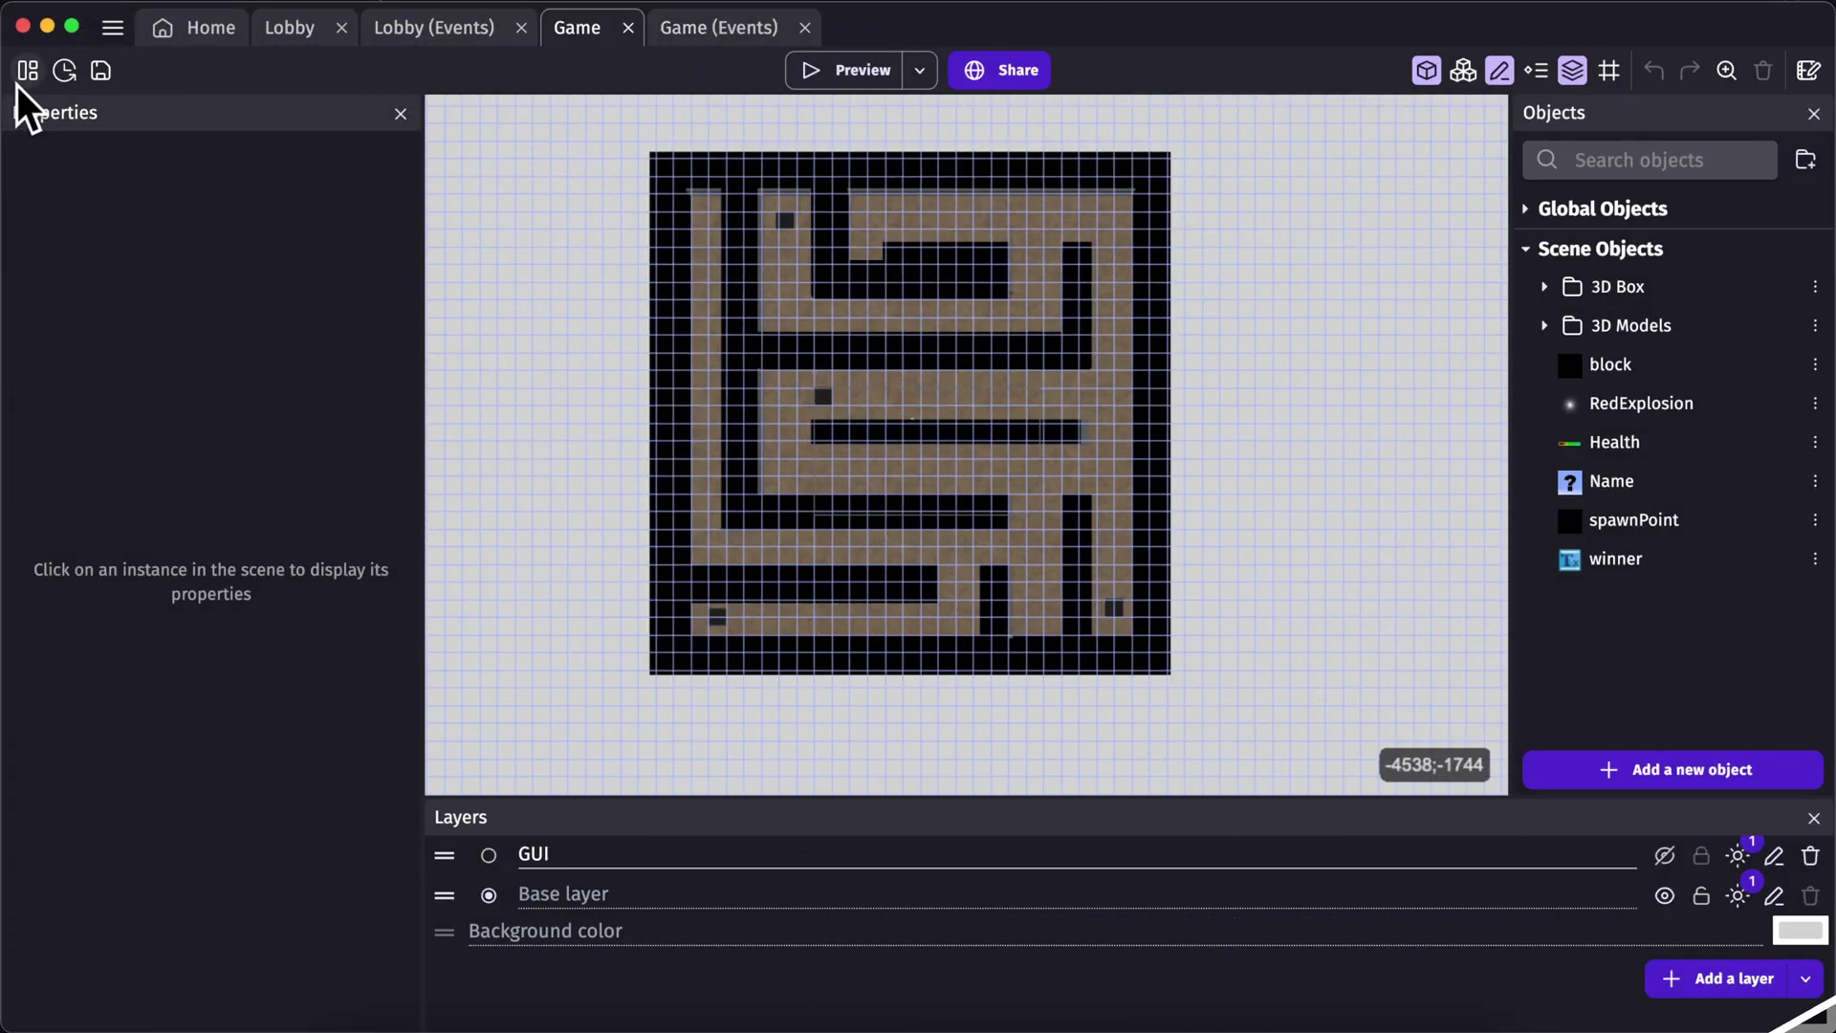
Add a blank event after the lobby-opening event in the Lobby scene's events.
left_click(27, 72)
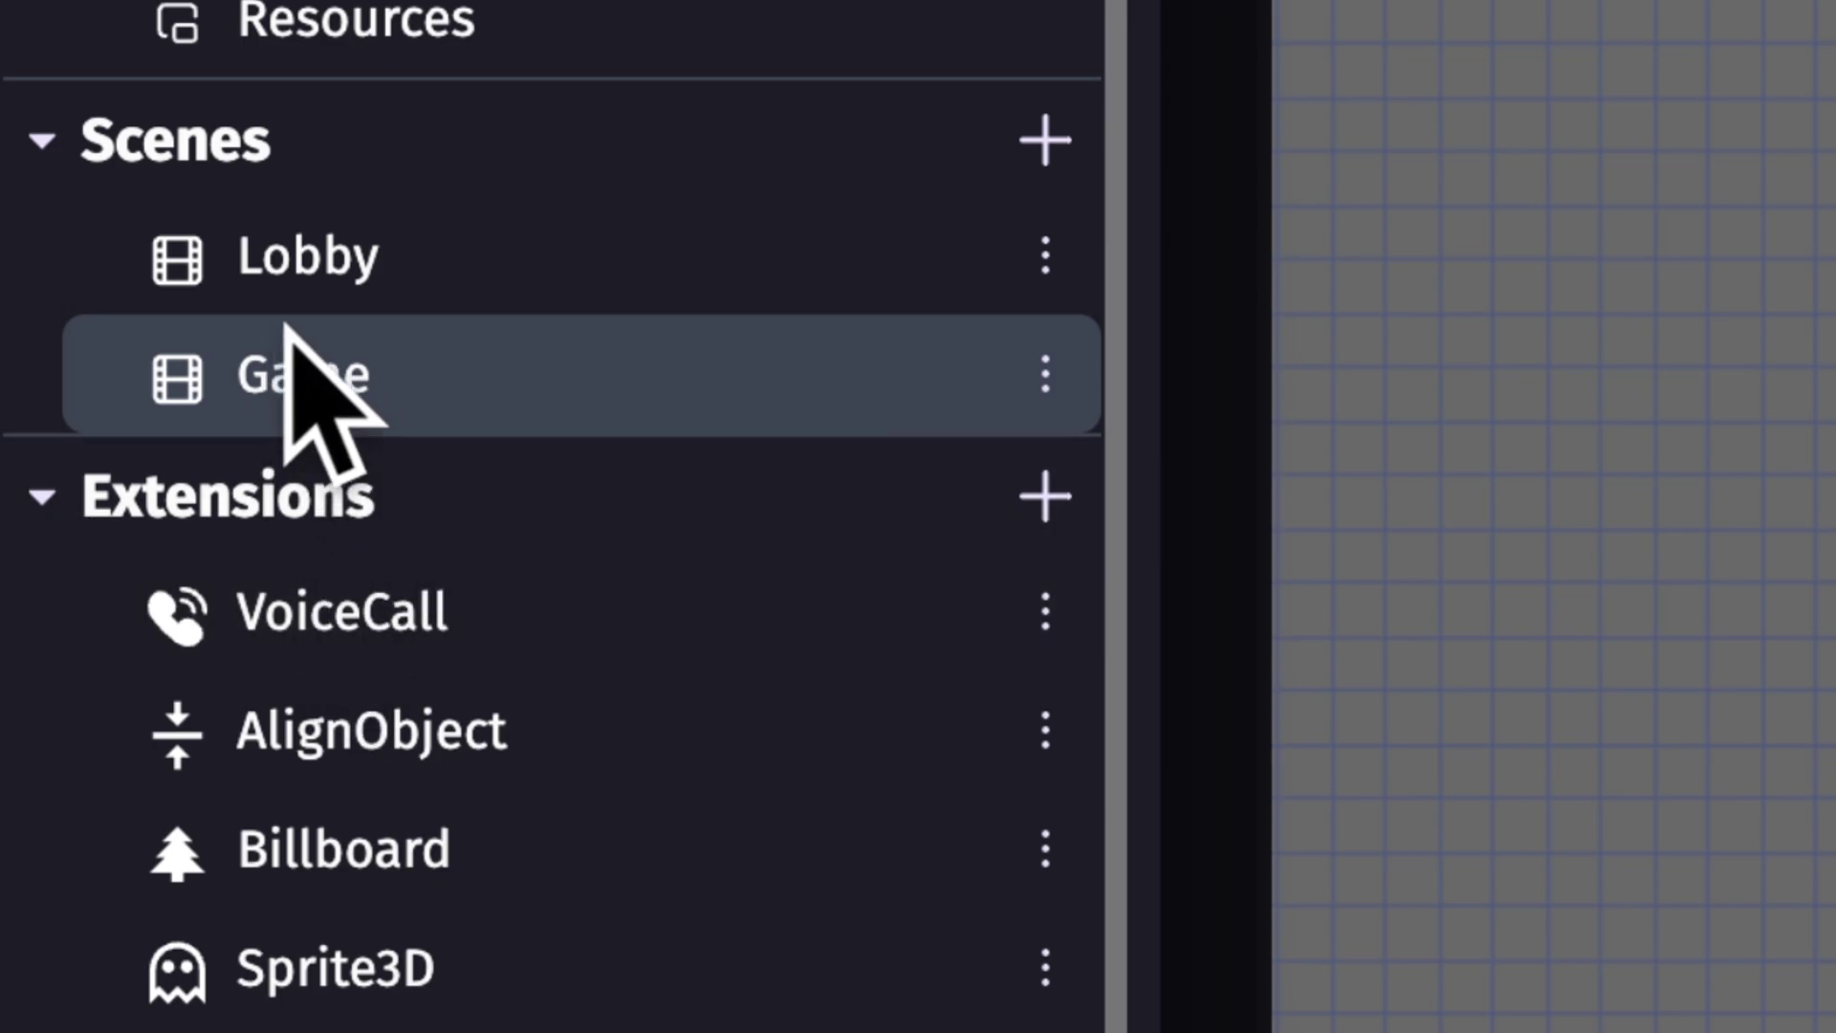
left_click(287, 244)
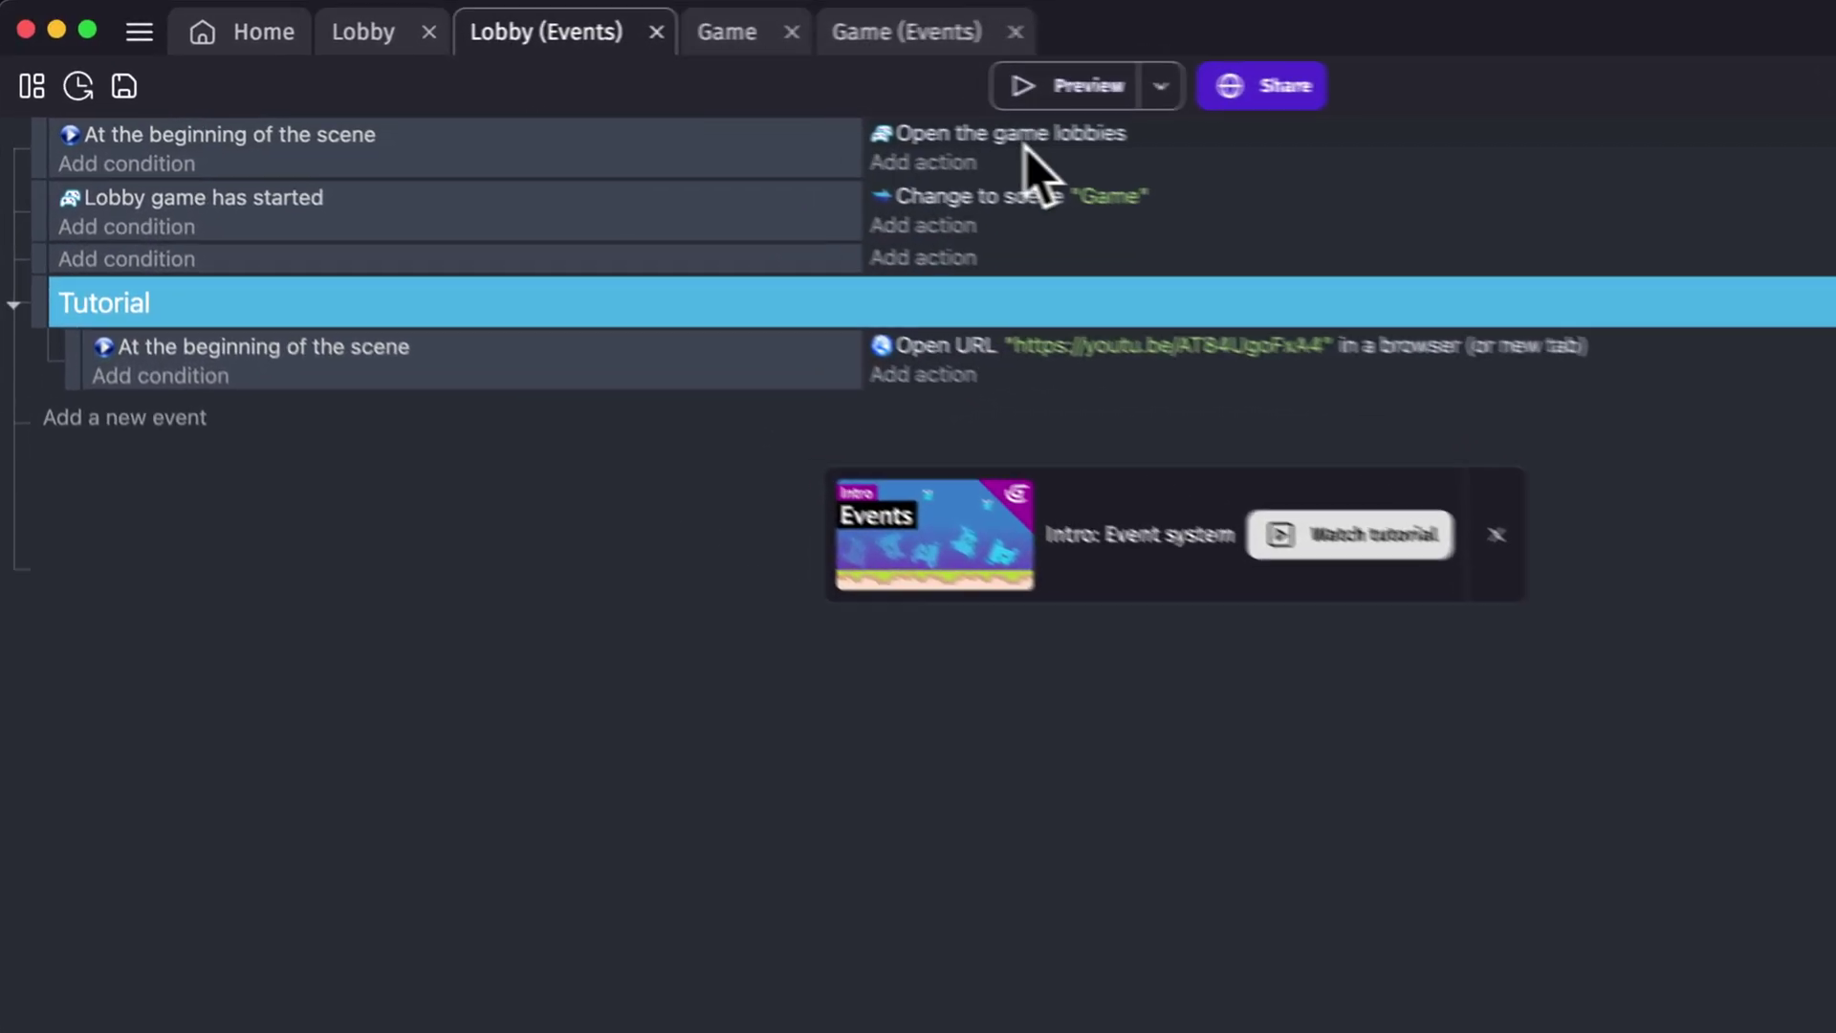
left_click(1684, 187)
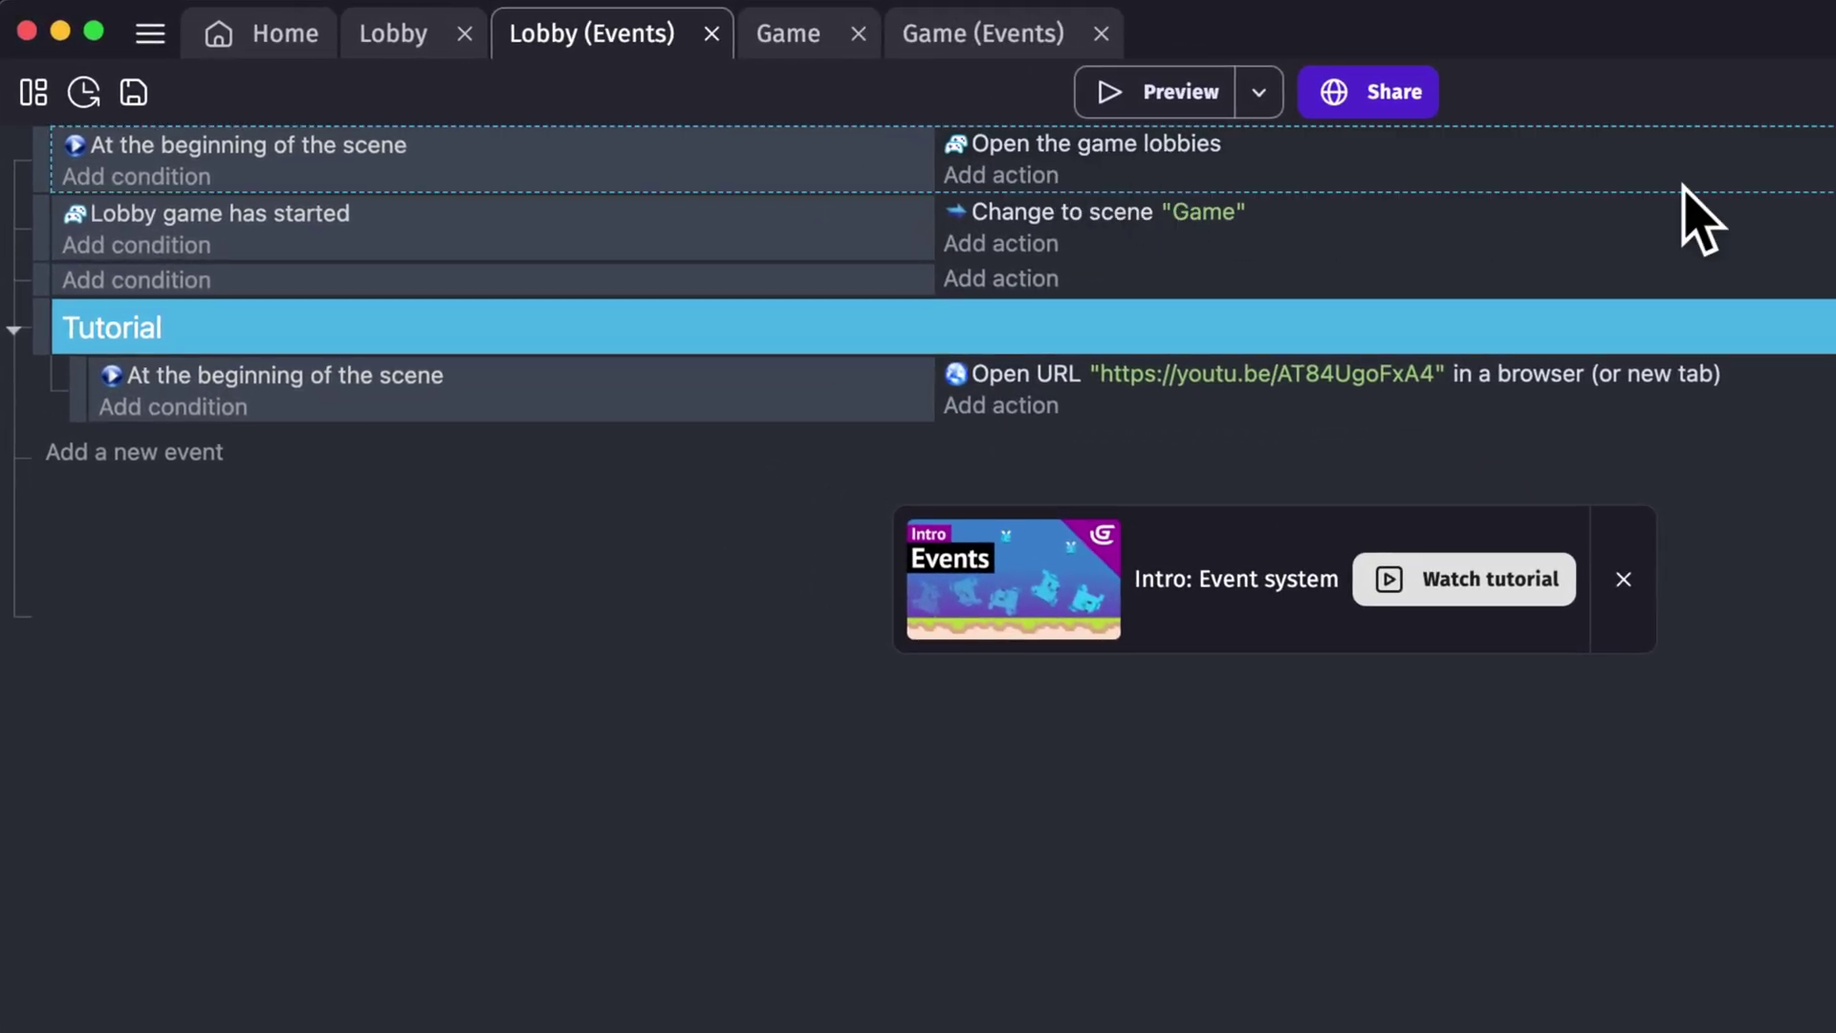
key("shift+a")
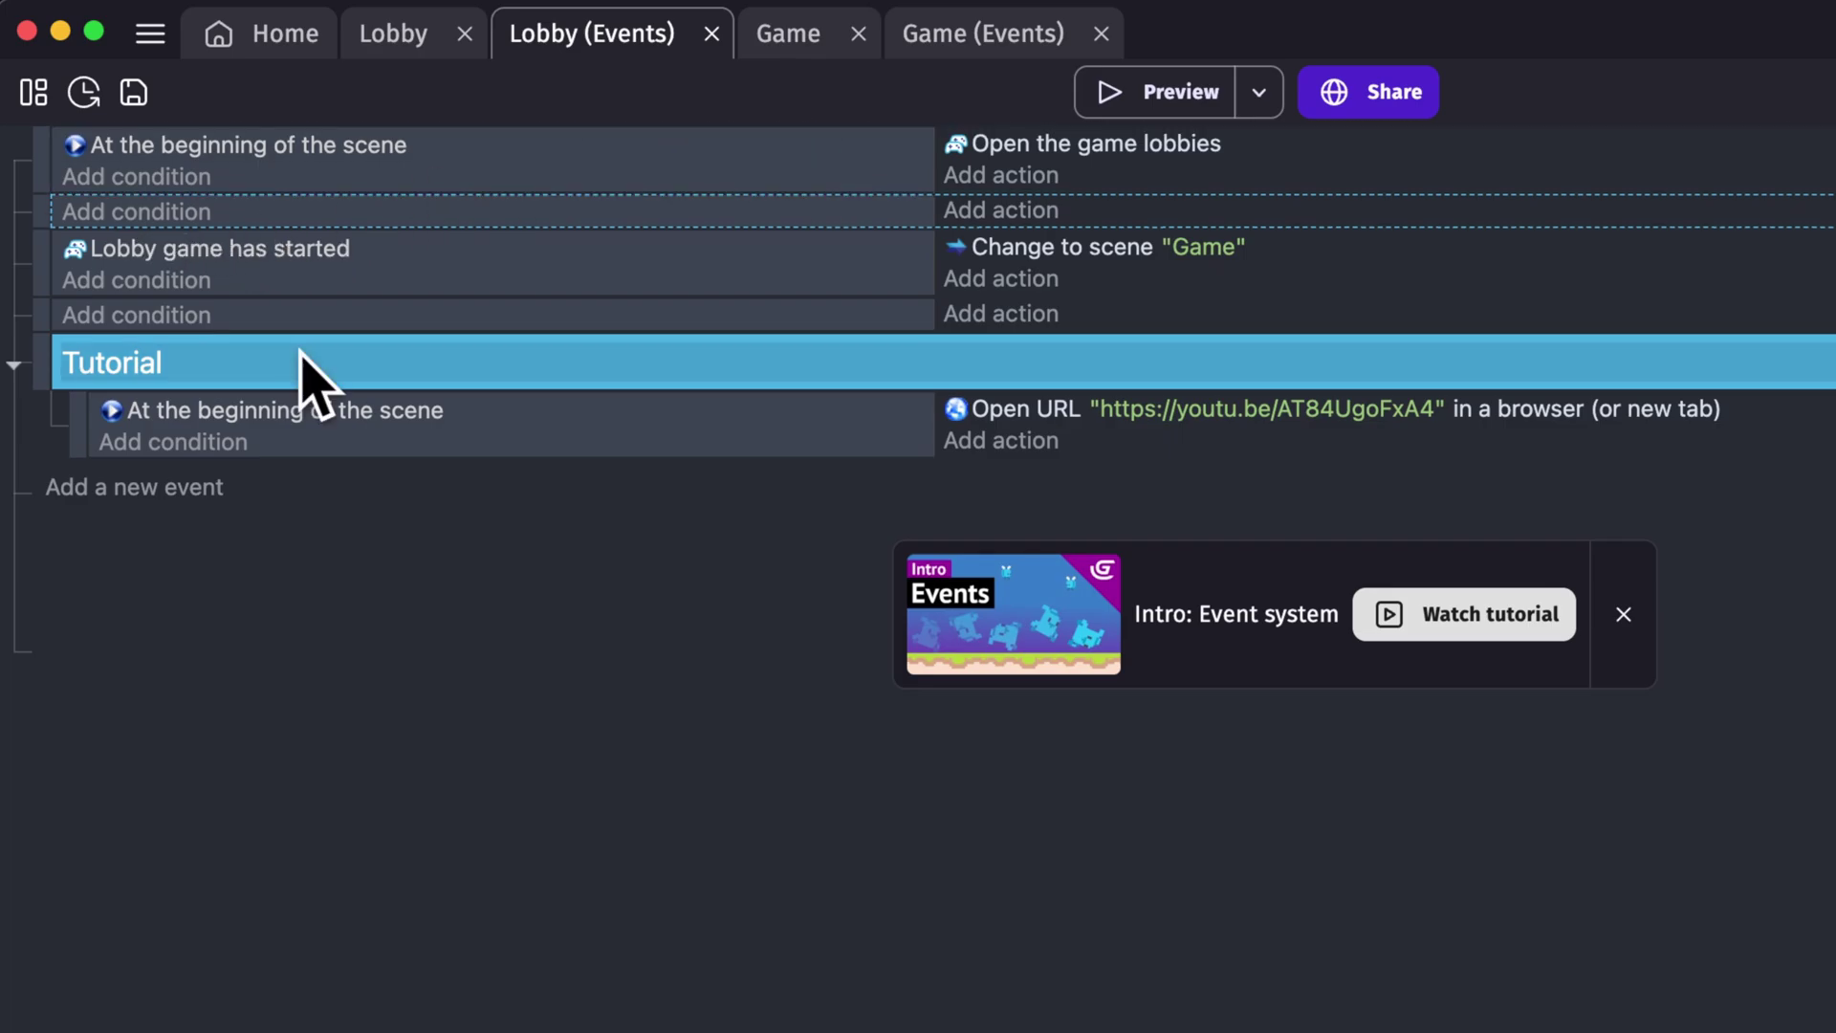
Give the new event the 'Lobby game has just started' condition.
left_click(129, 215)
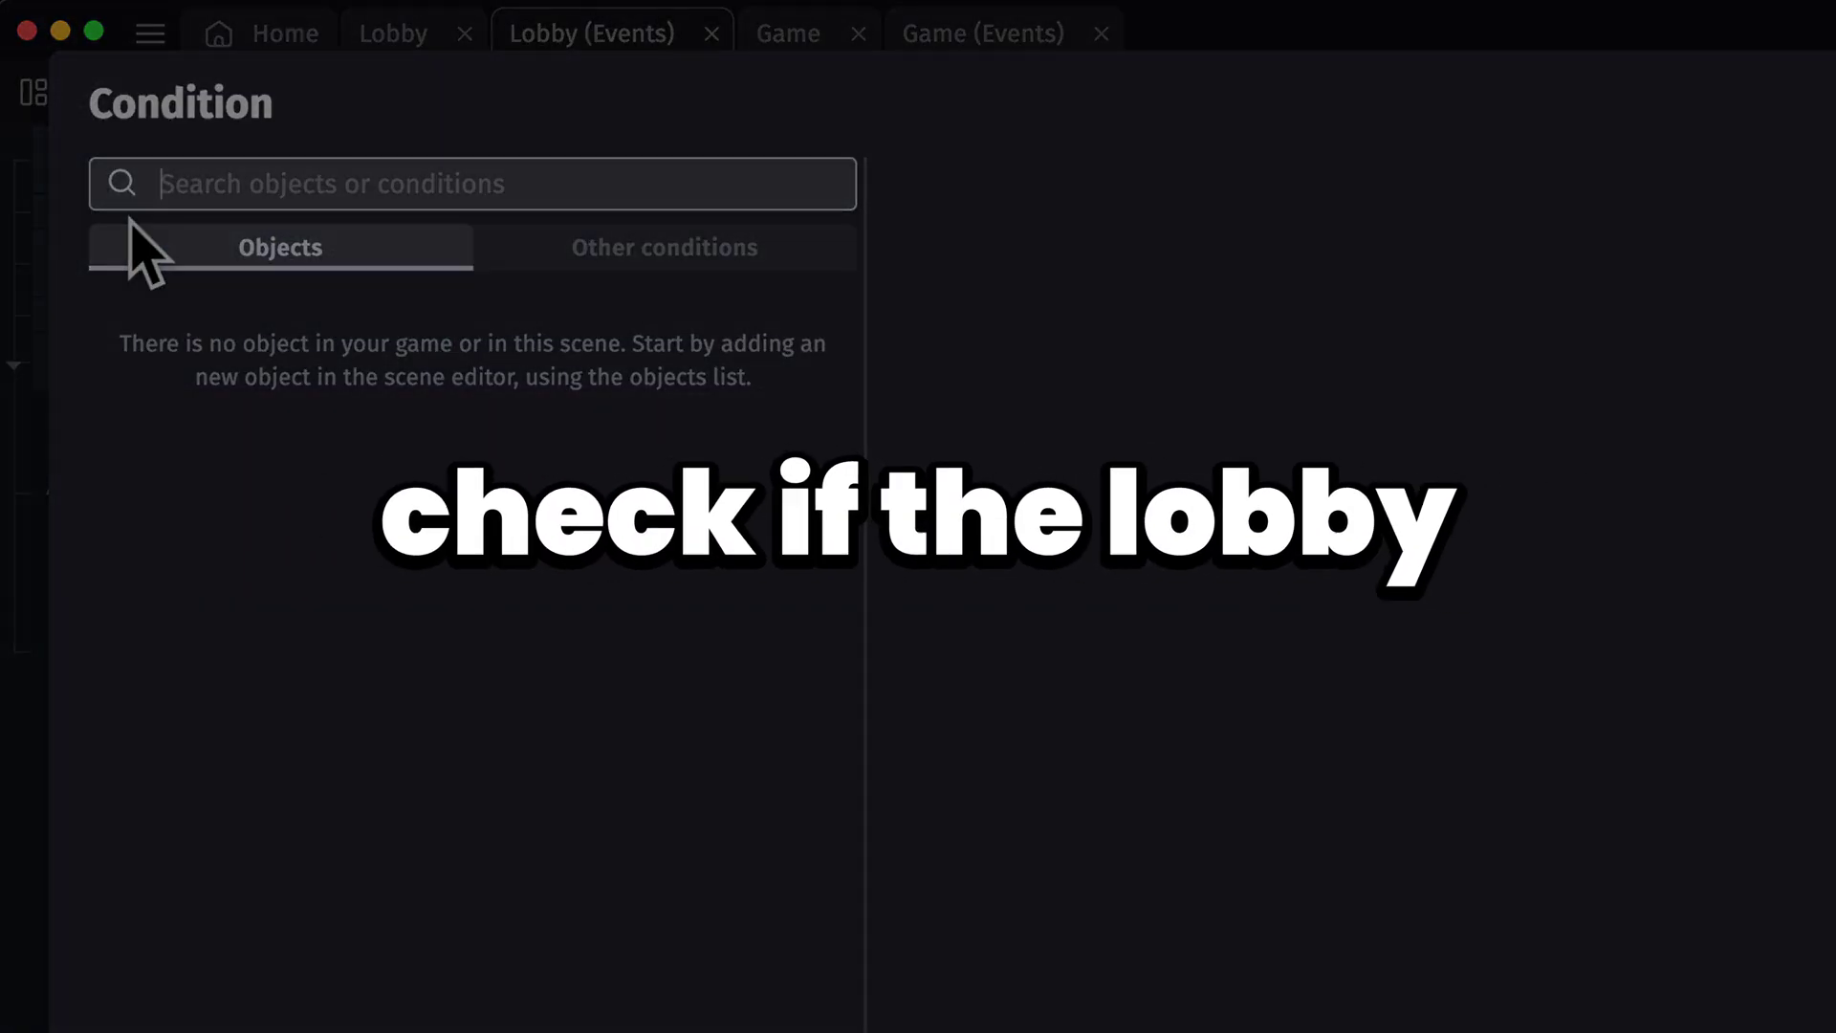
type("lobby")
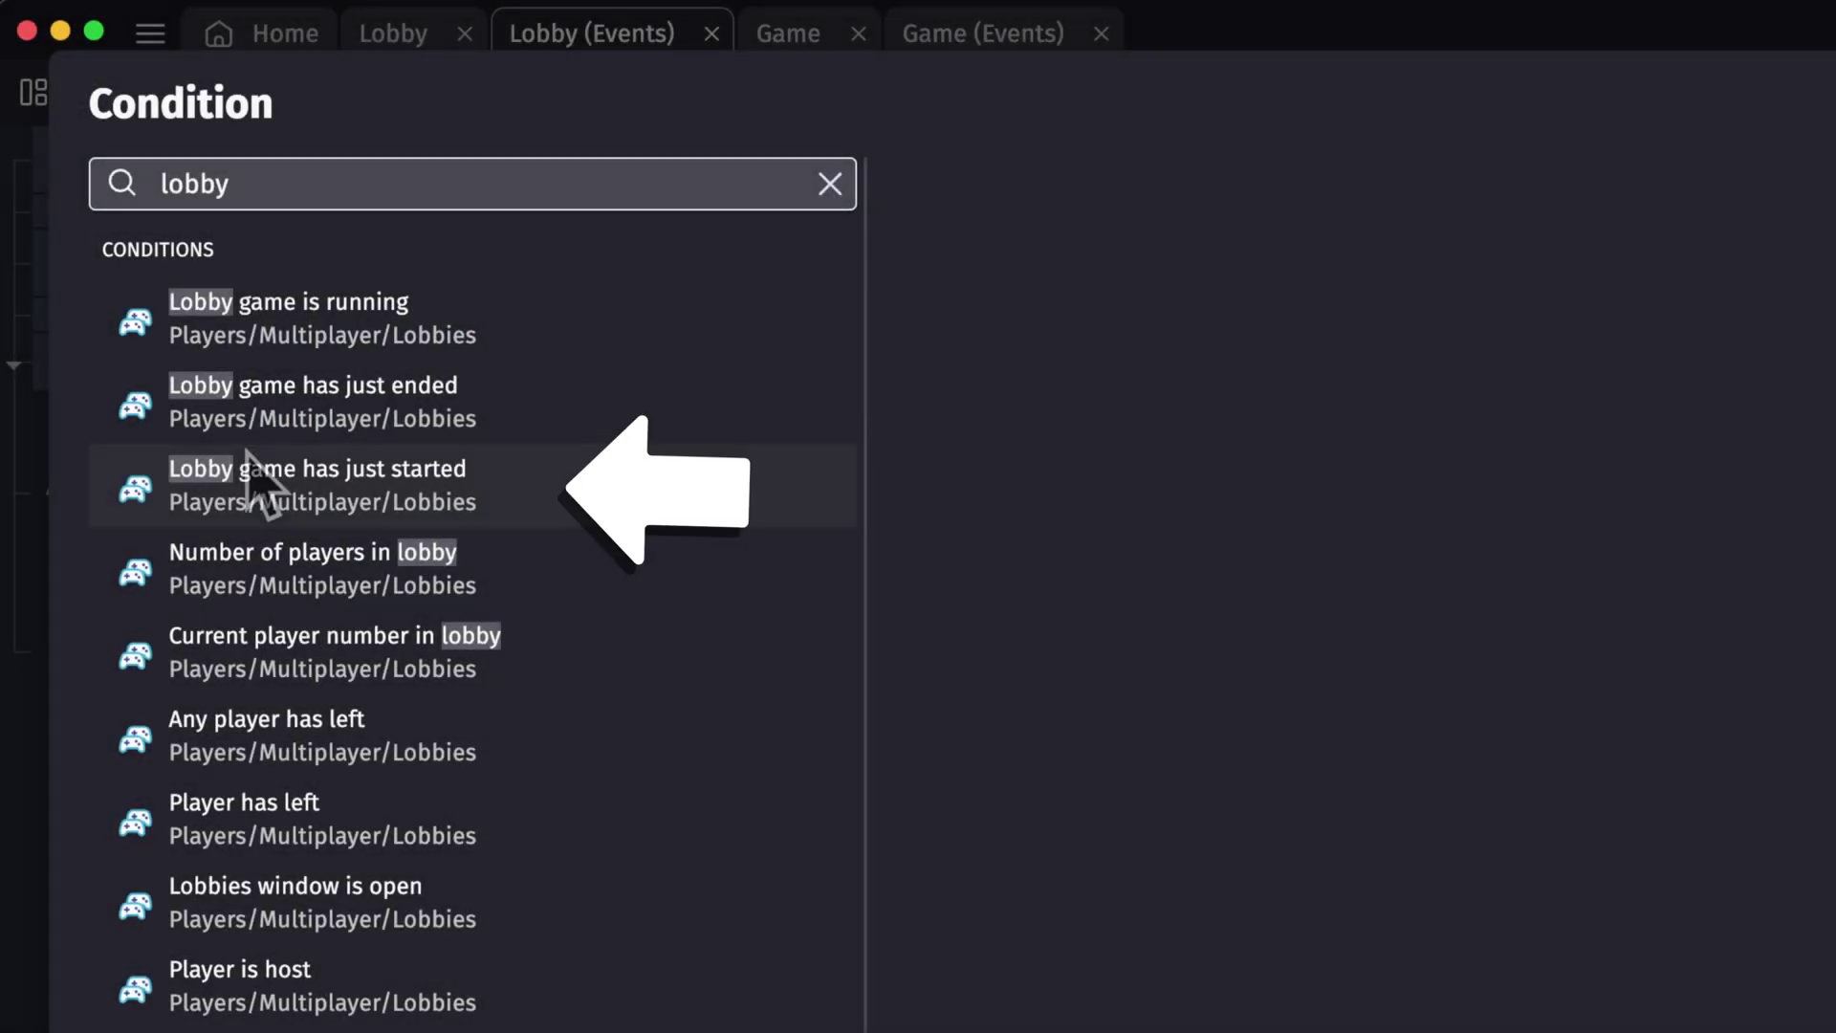
left_click(258, 481)
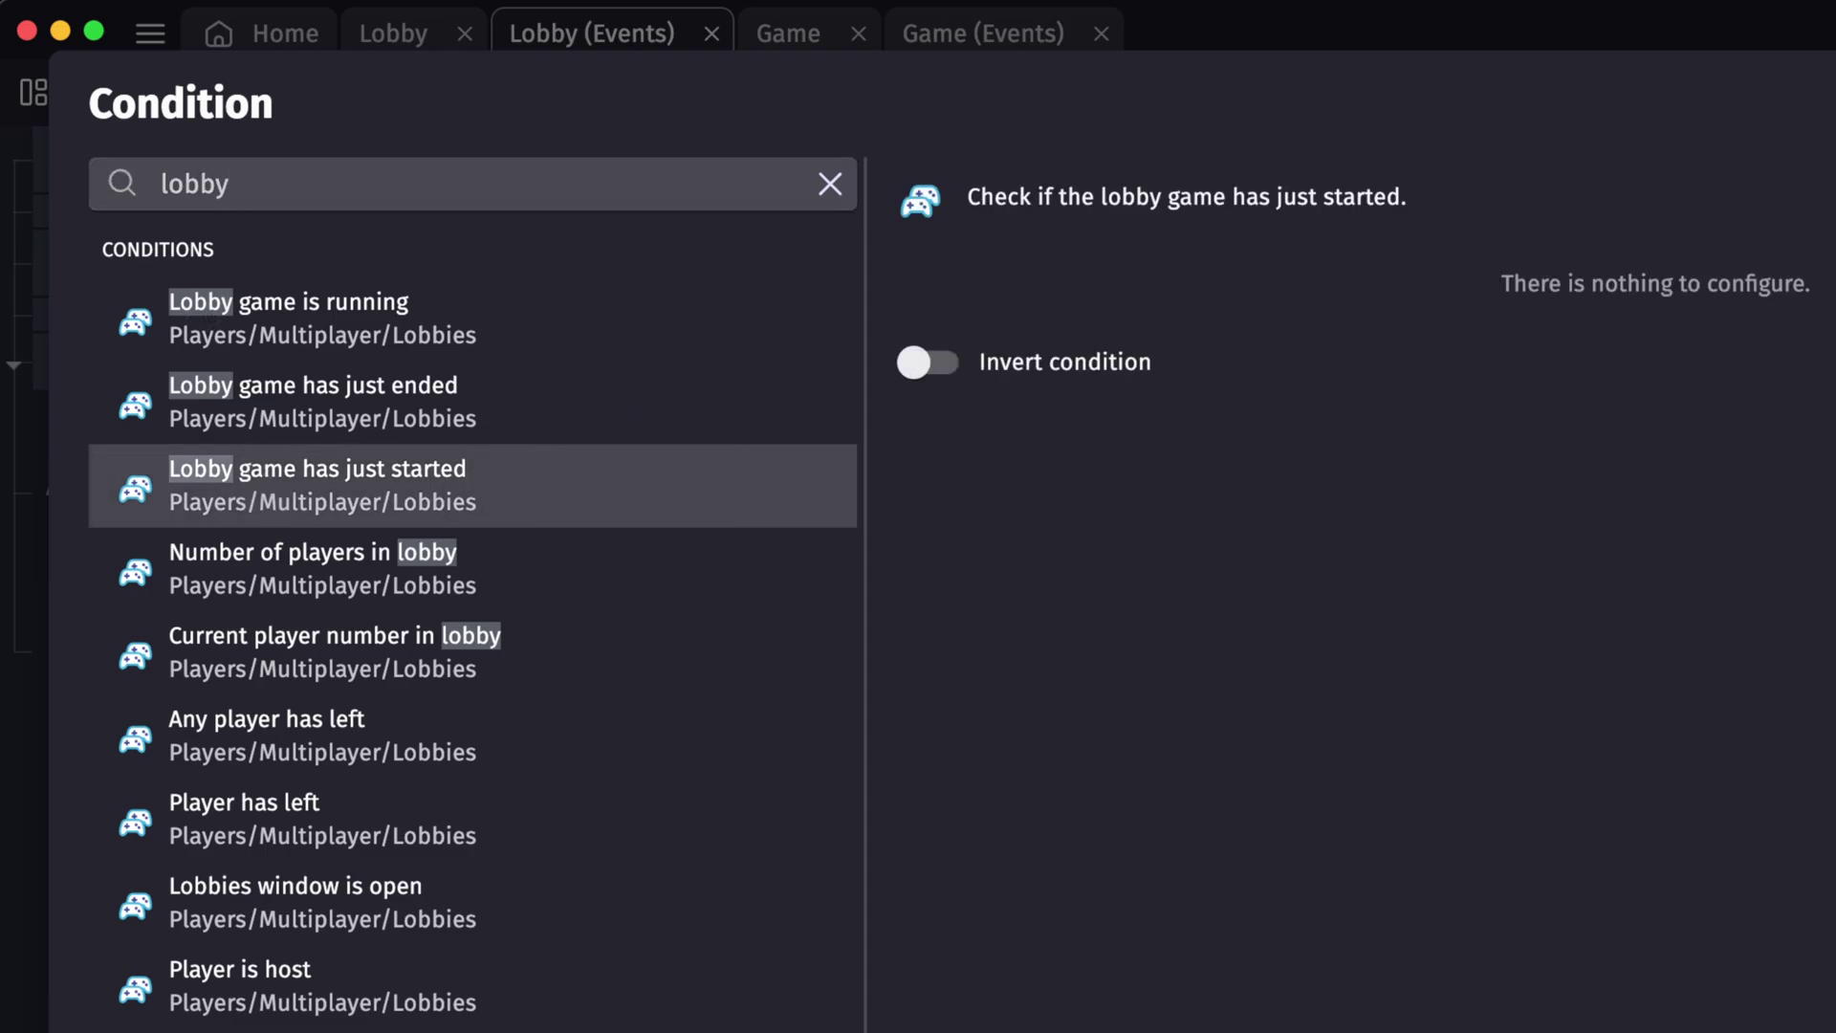
left_click(1722, 1026)
Add an Initialize voice call action from the Voice Call actions.
left_click(1021, 210)
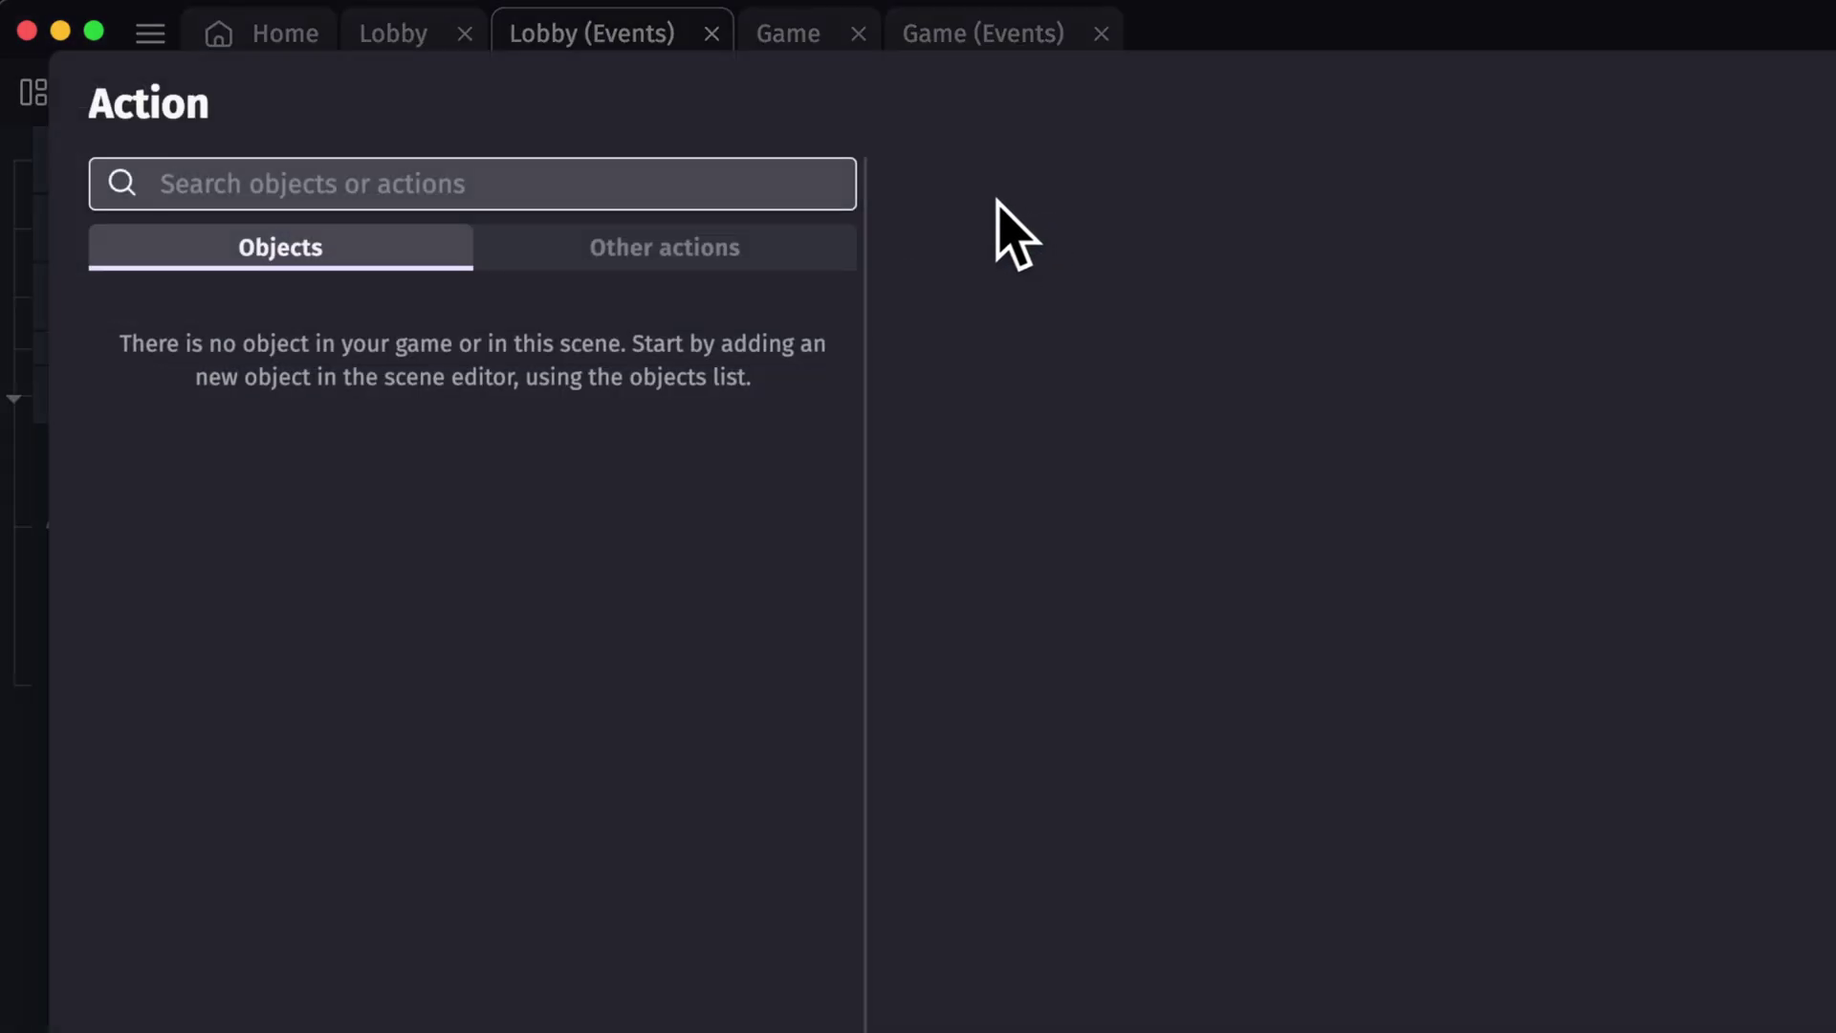
left_click(685, 258)
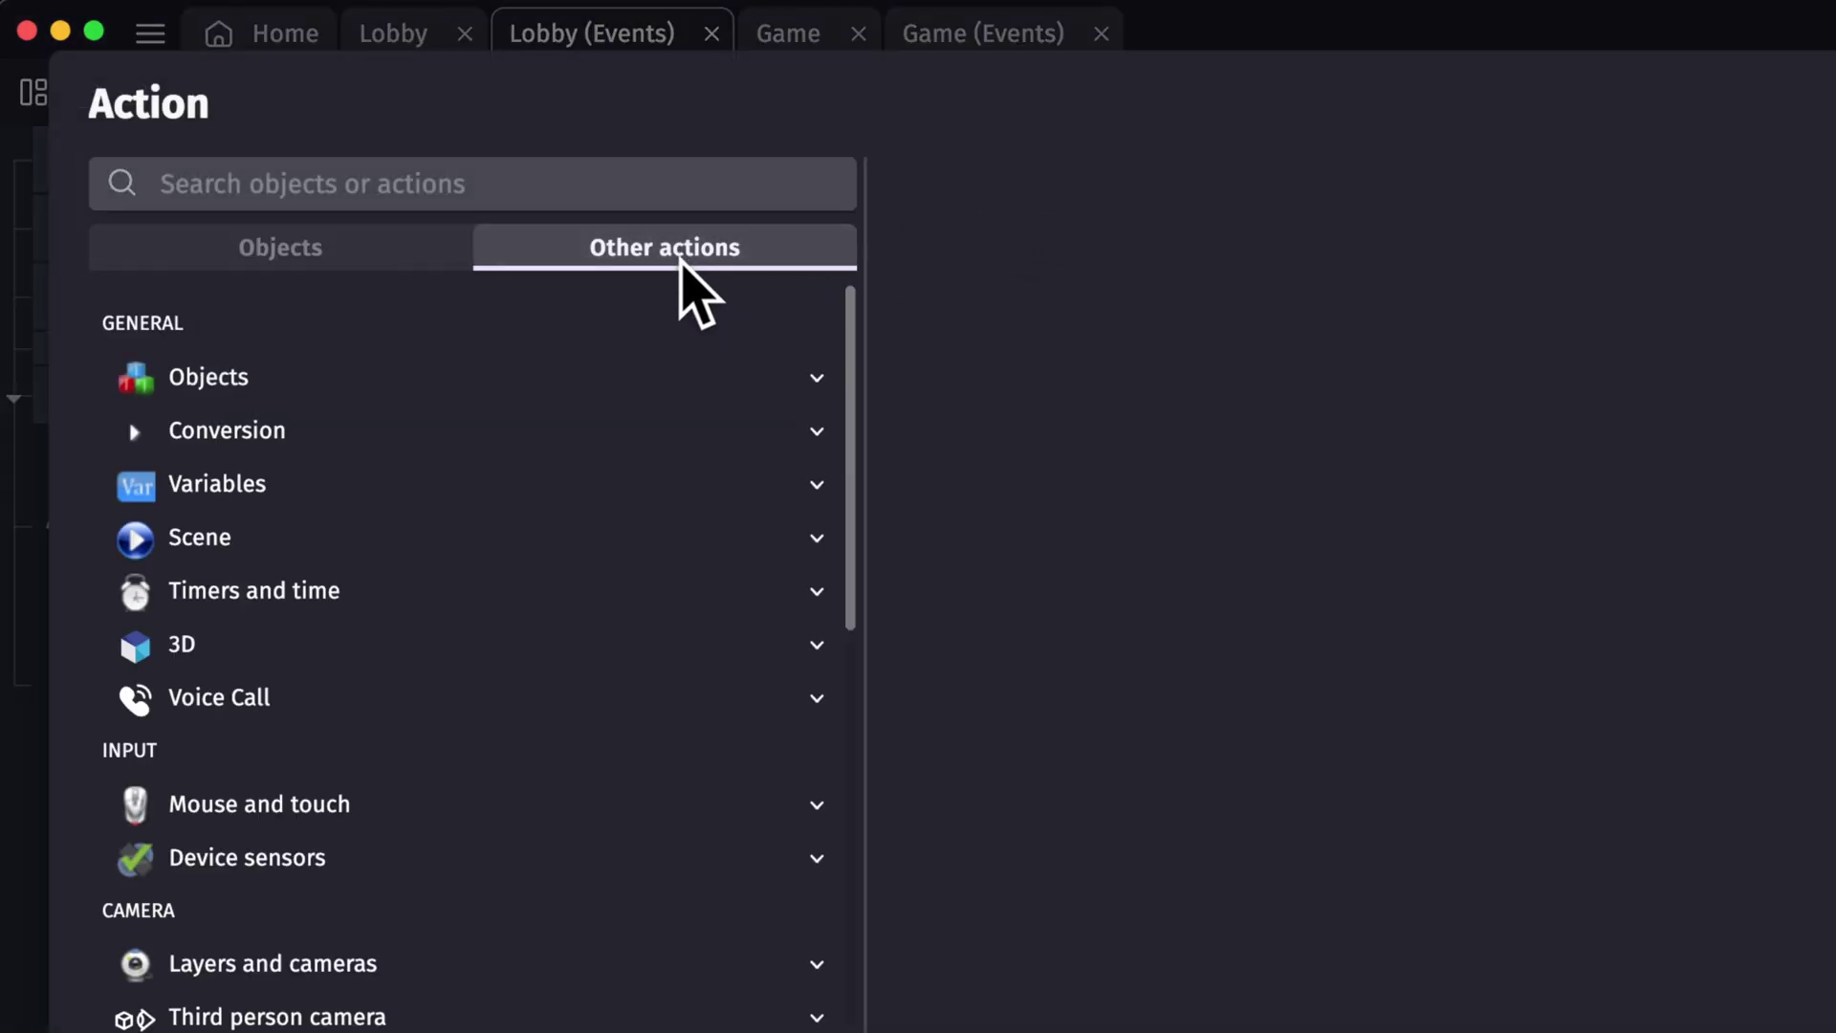
left_click(344, 706)
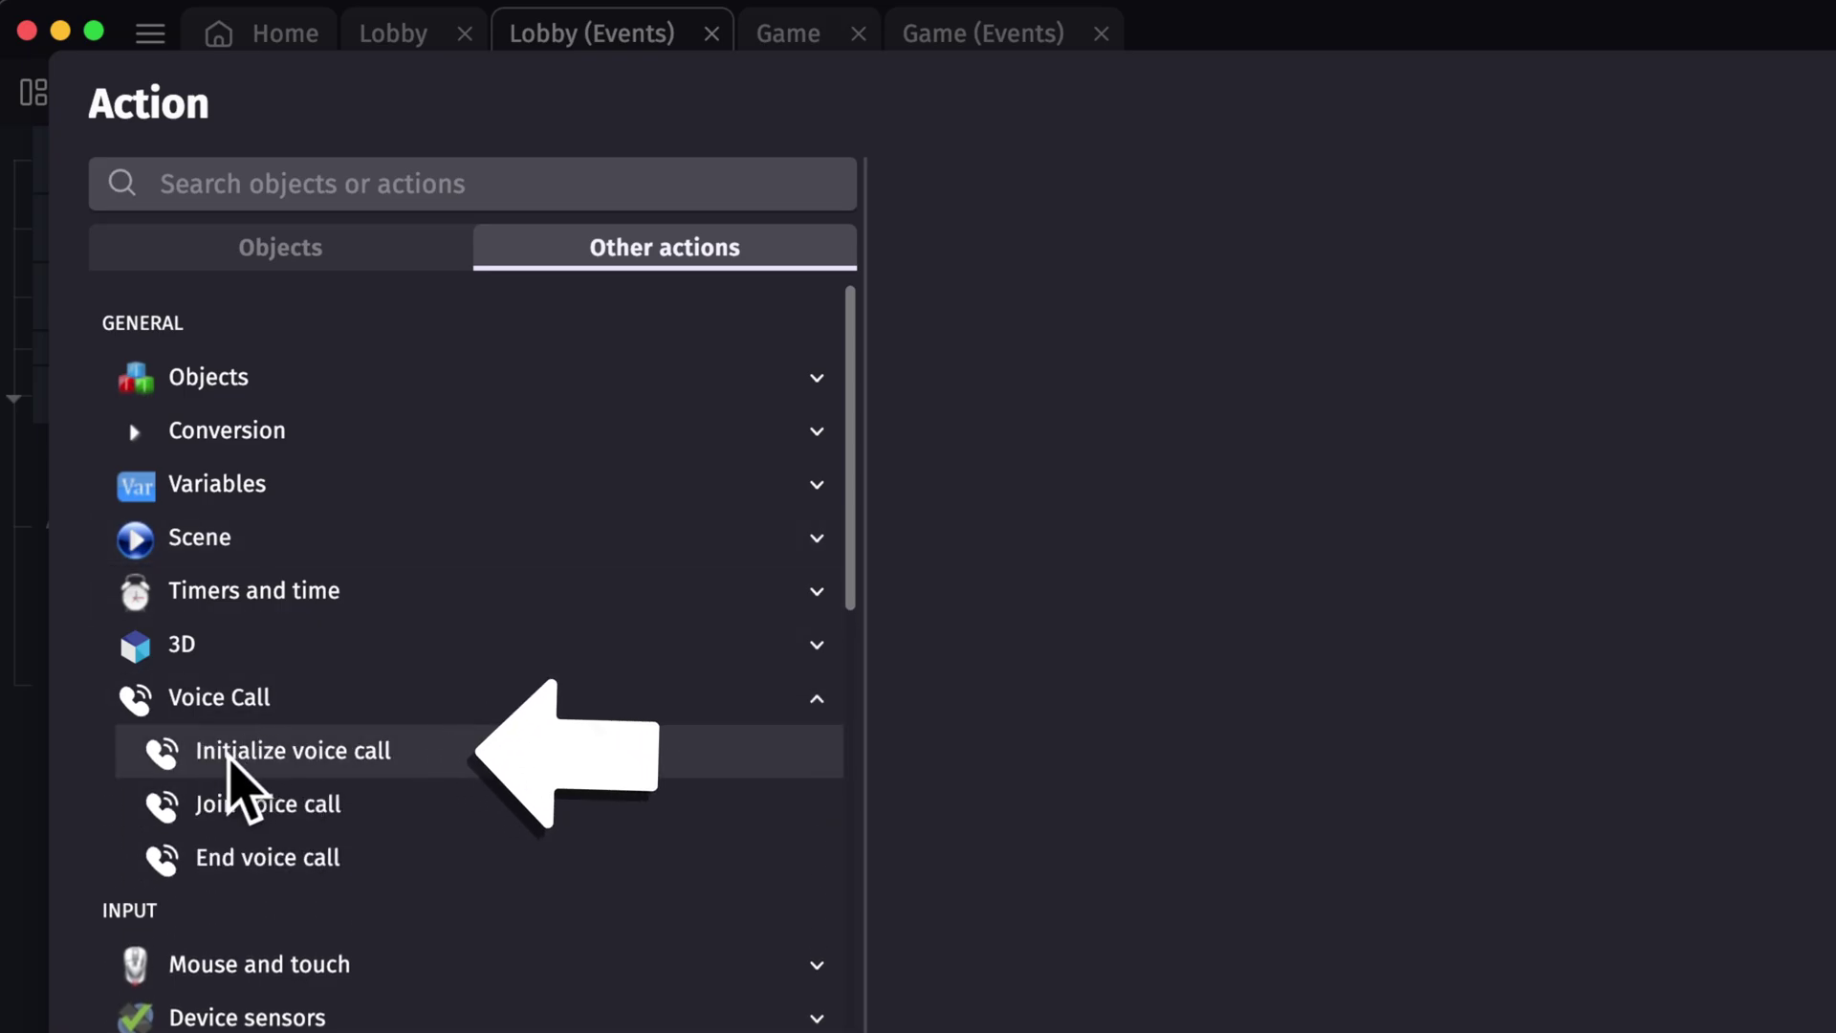
left_click(274, 756)
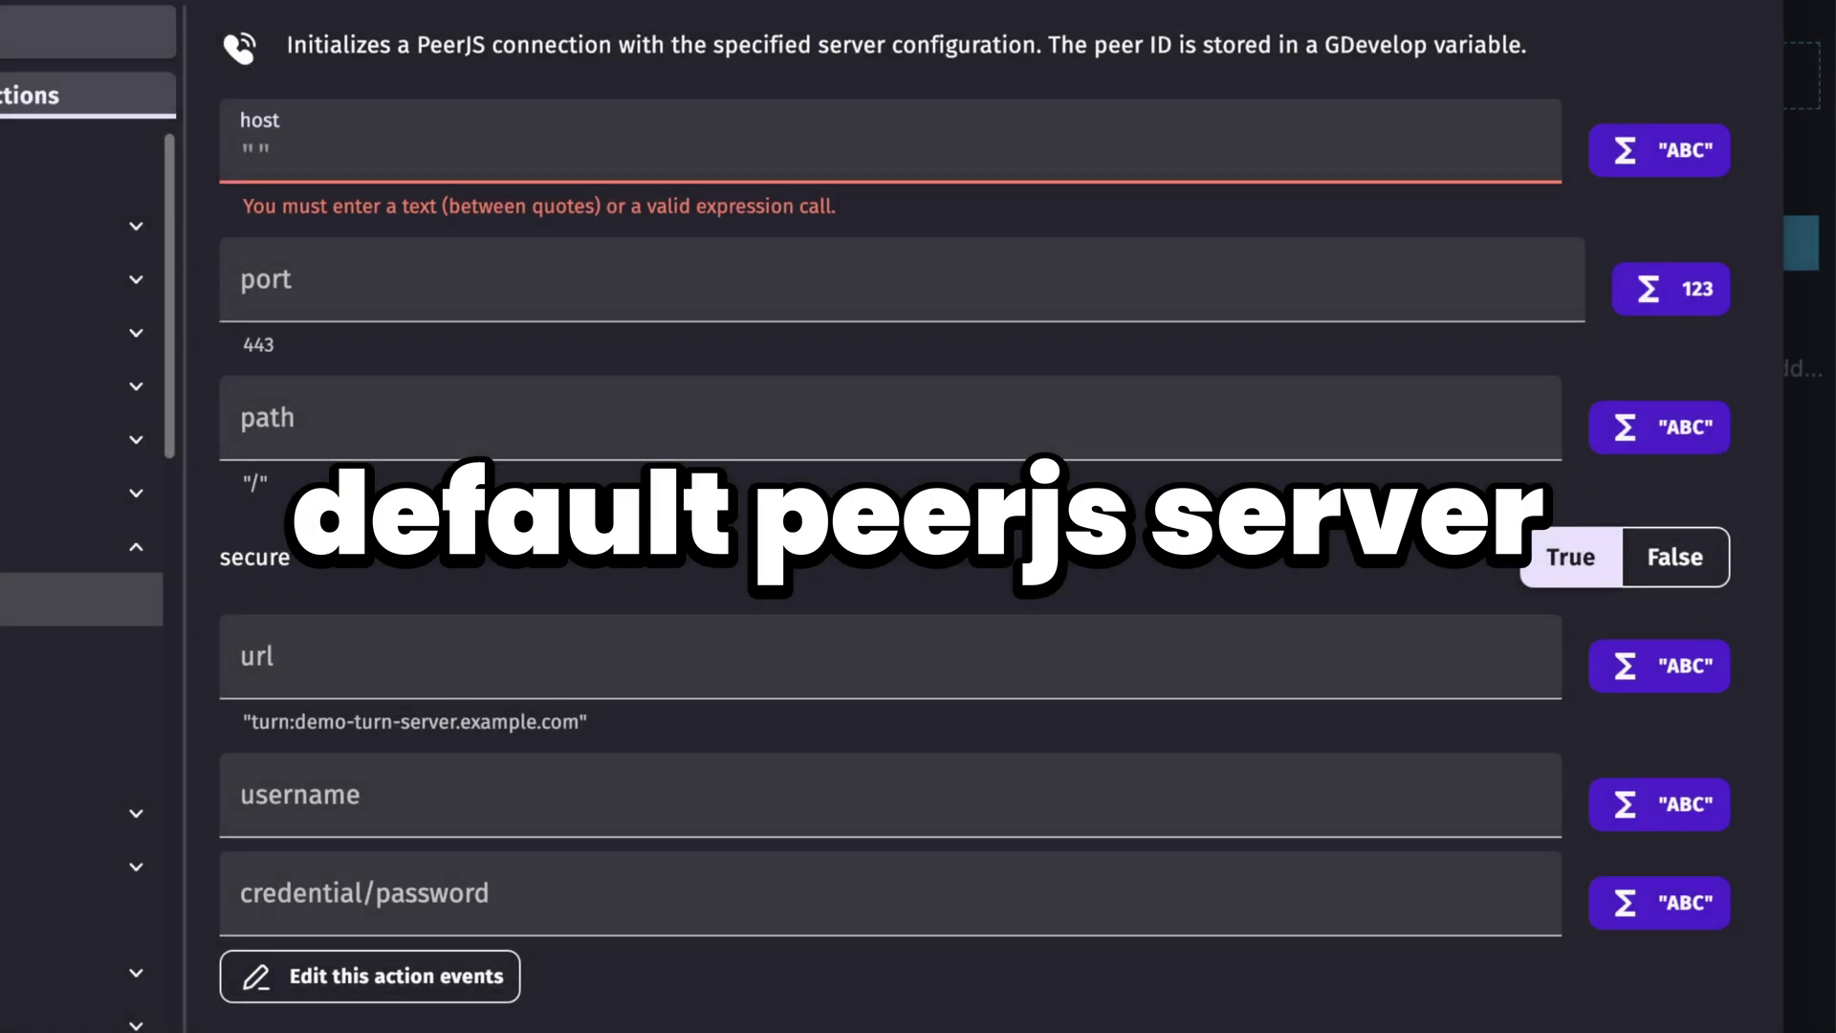
Set the voice call host to "0.peerjs.com", port 443 and path "/".
key("BackSpace")
type("\"")
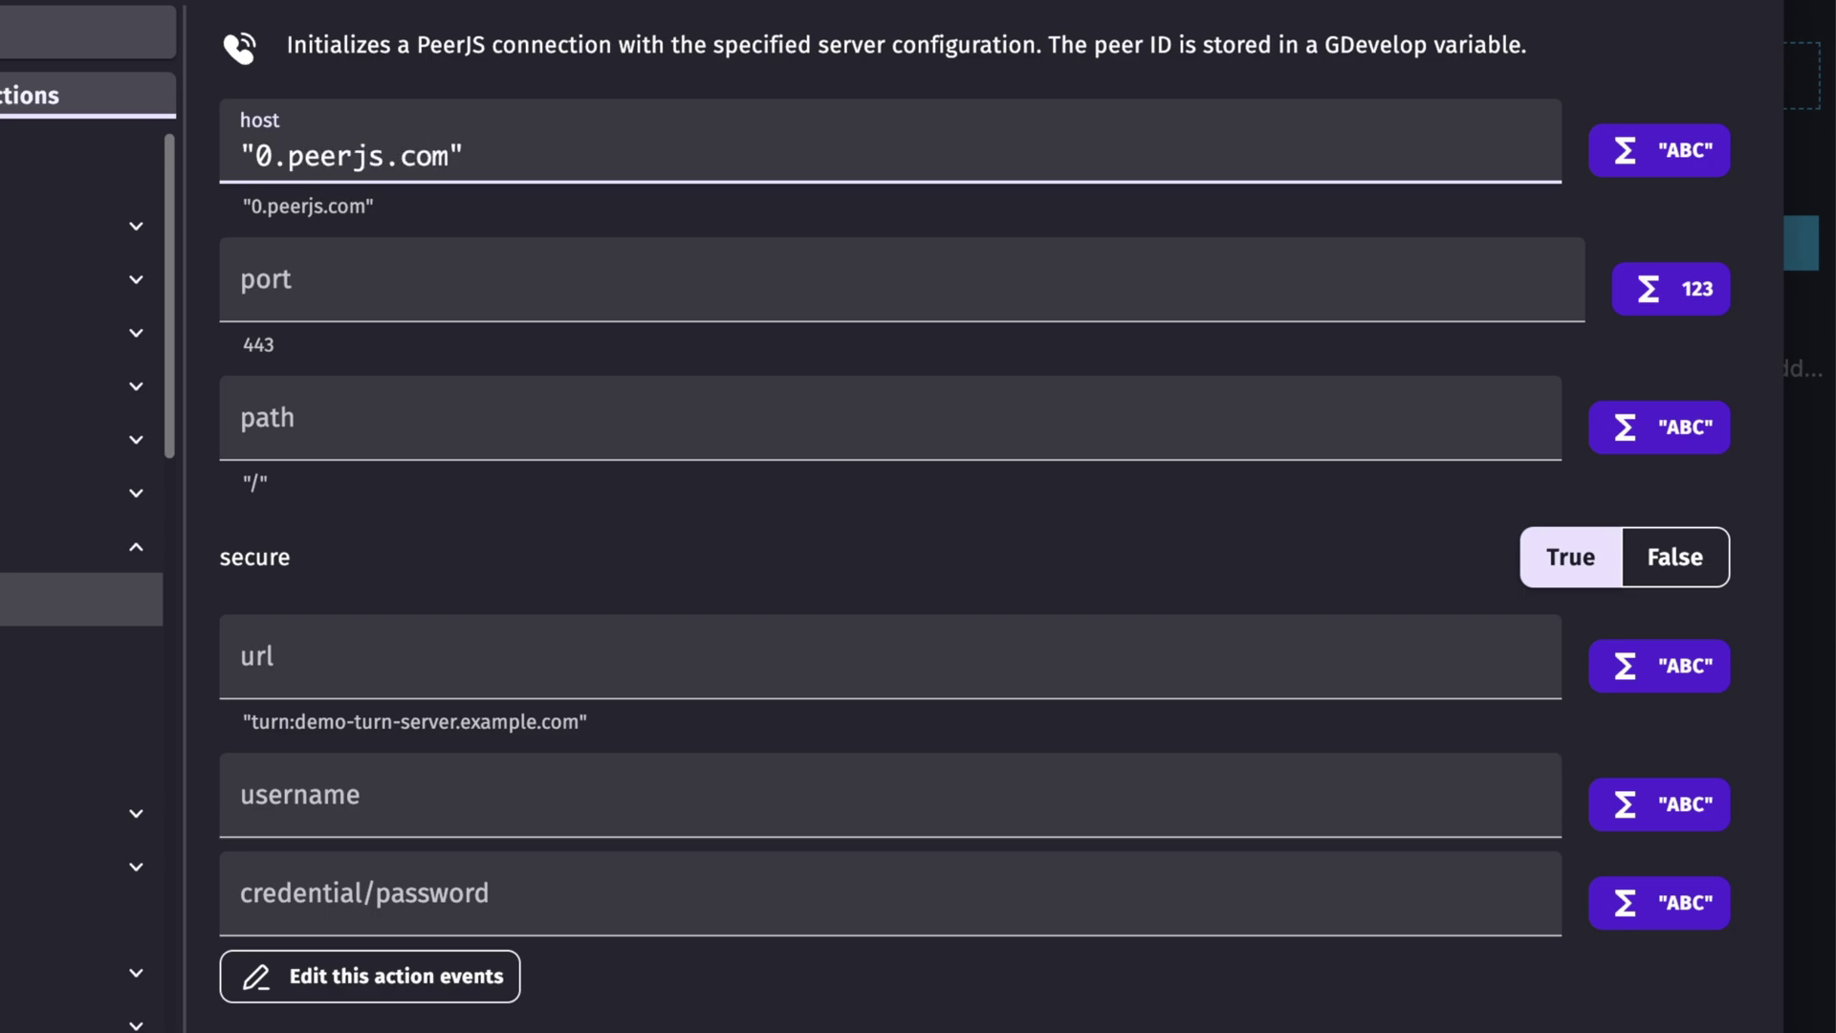
left_click(308, 284)
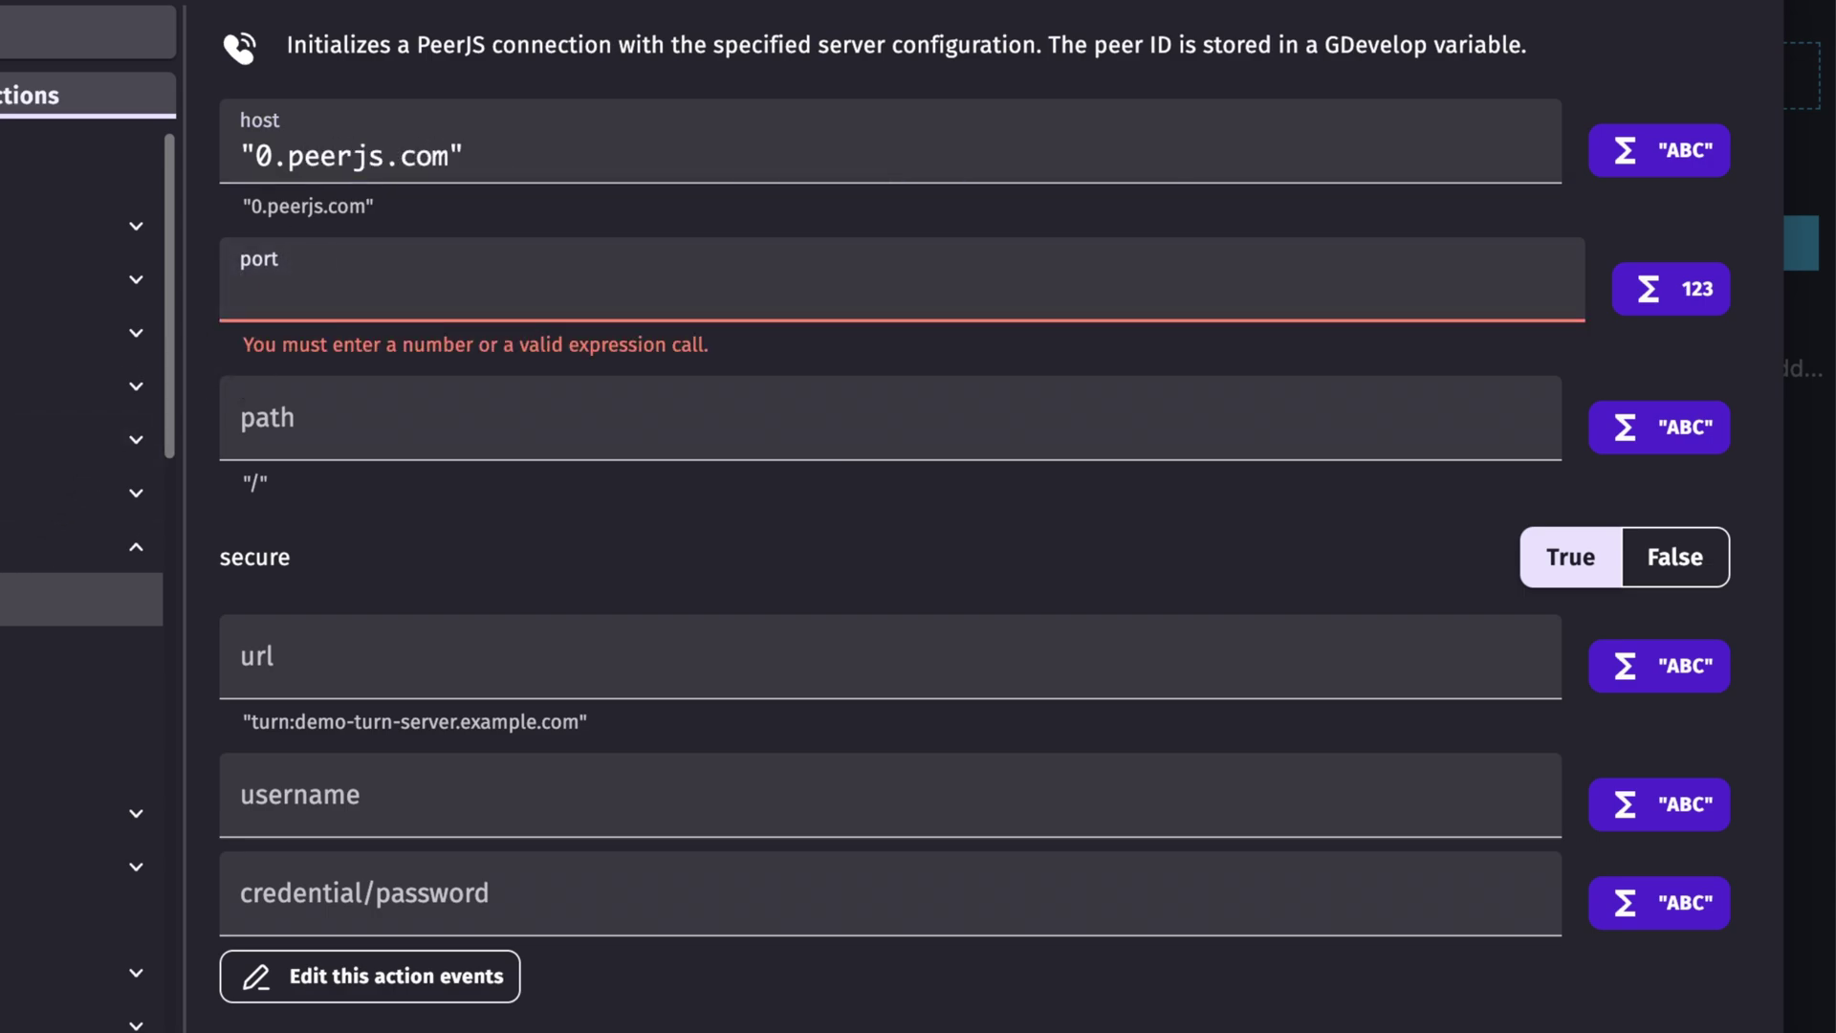
type("443")
left_click(325, 428)
type("\"")
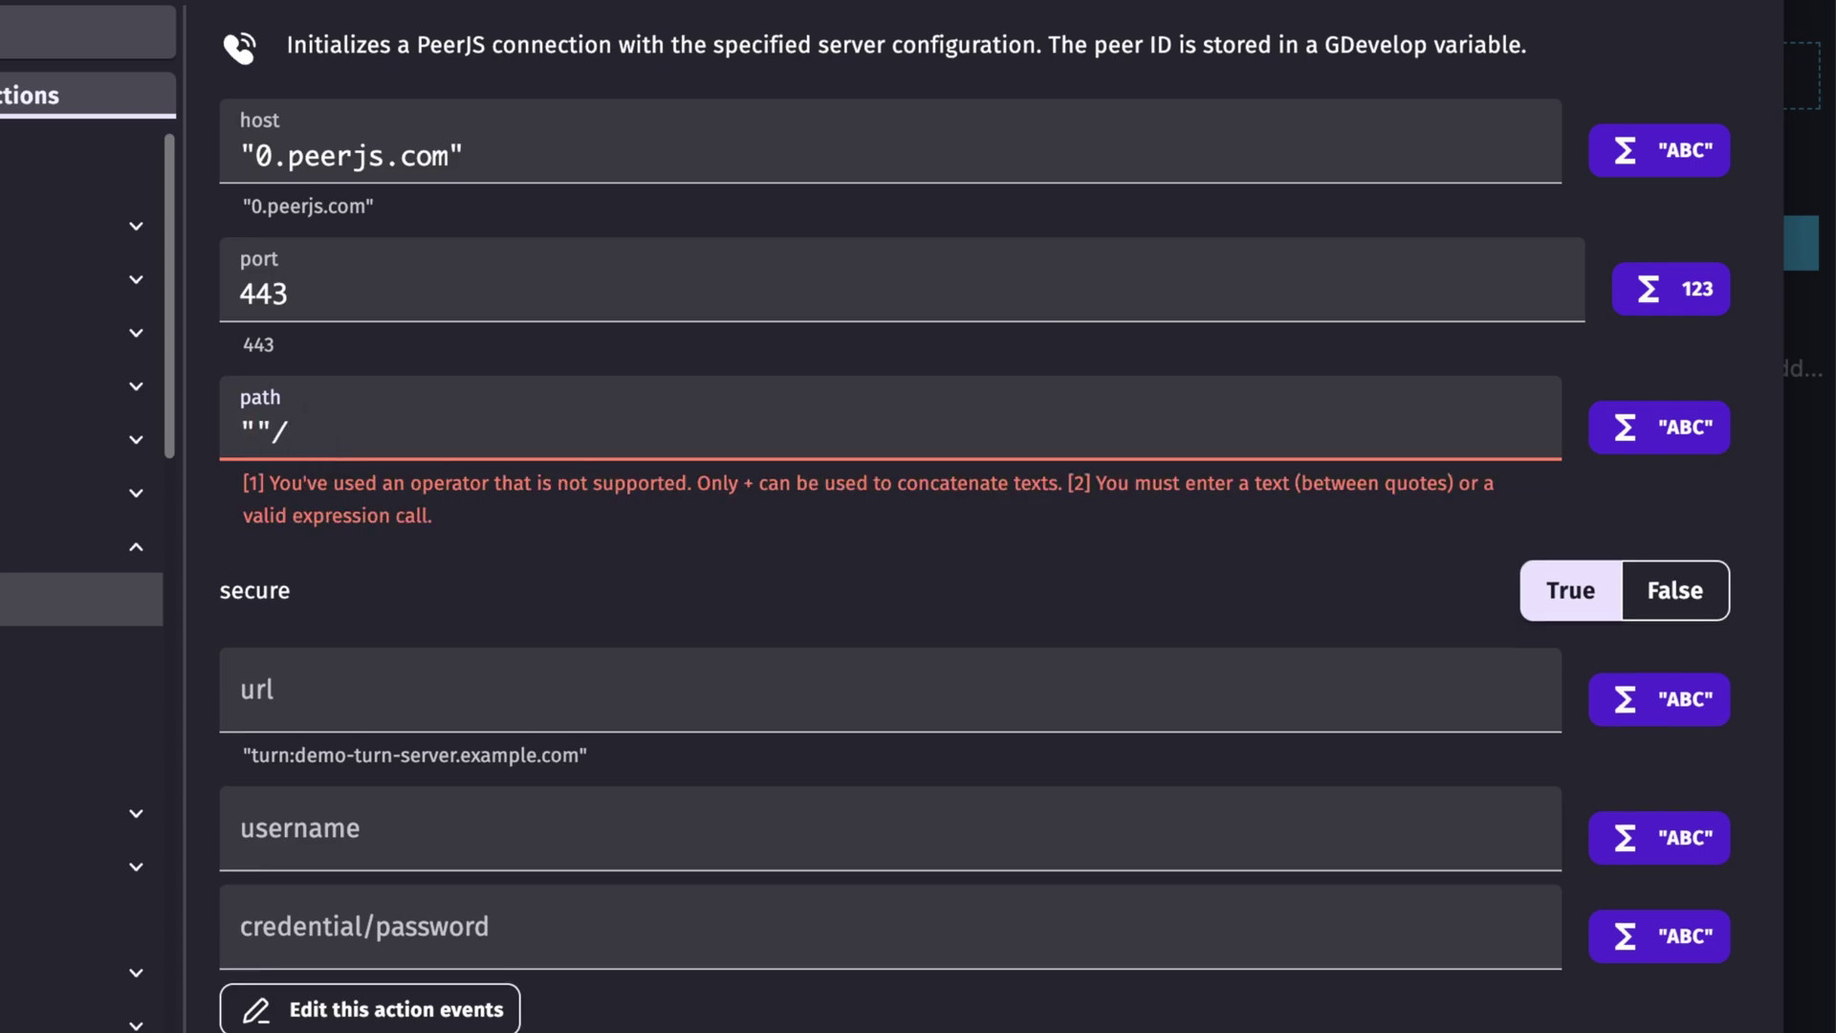
type("/#dashboard")
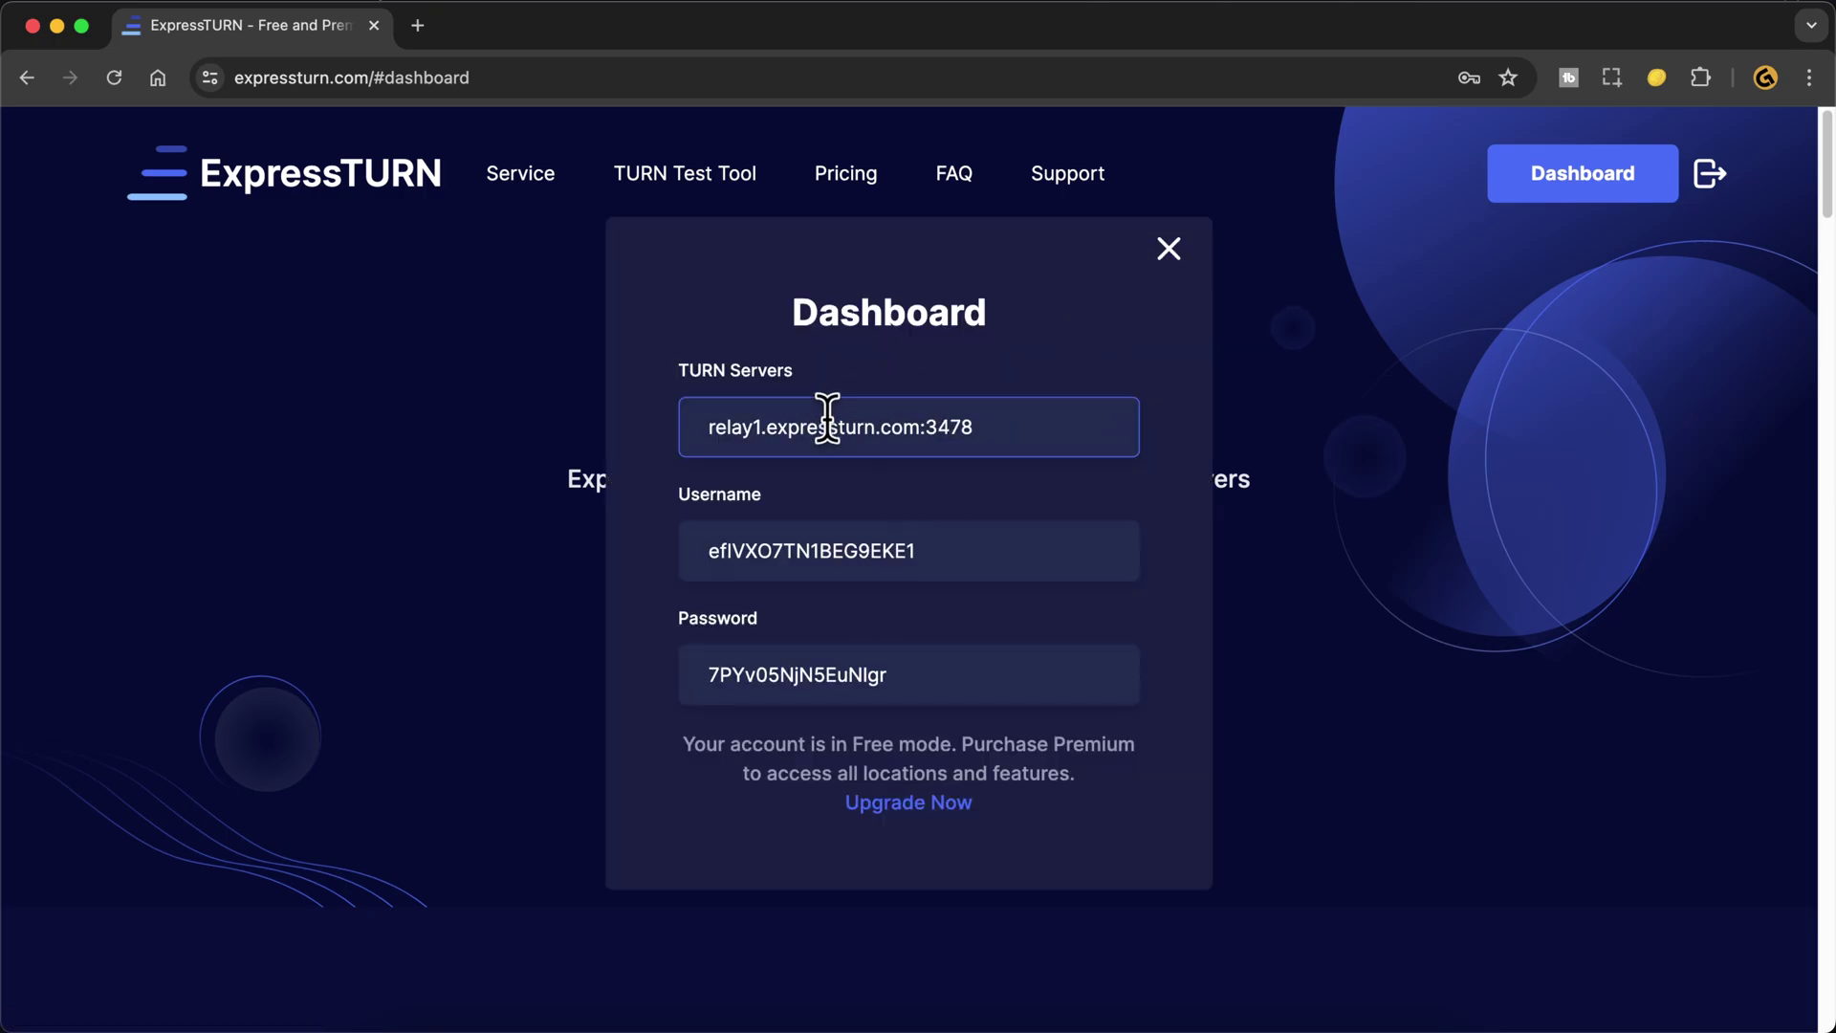
Fill the url with turn:relay1.expressturn.com:3478 copied from the ExpressTURN dashboard.
triple_click(828, 417)
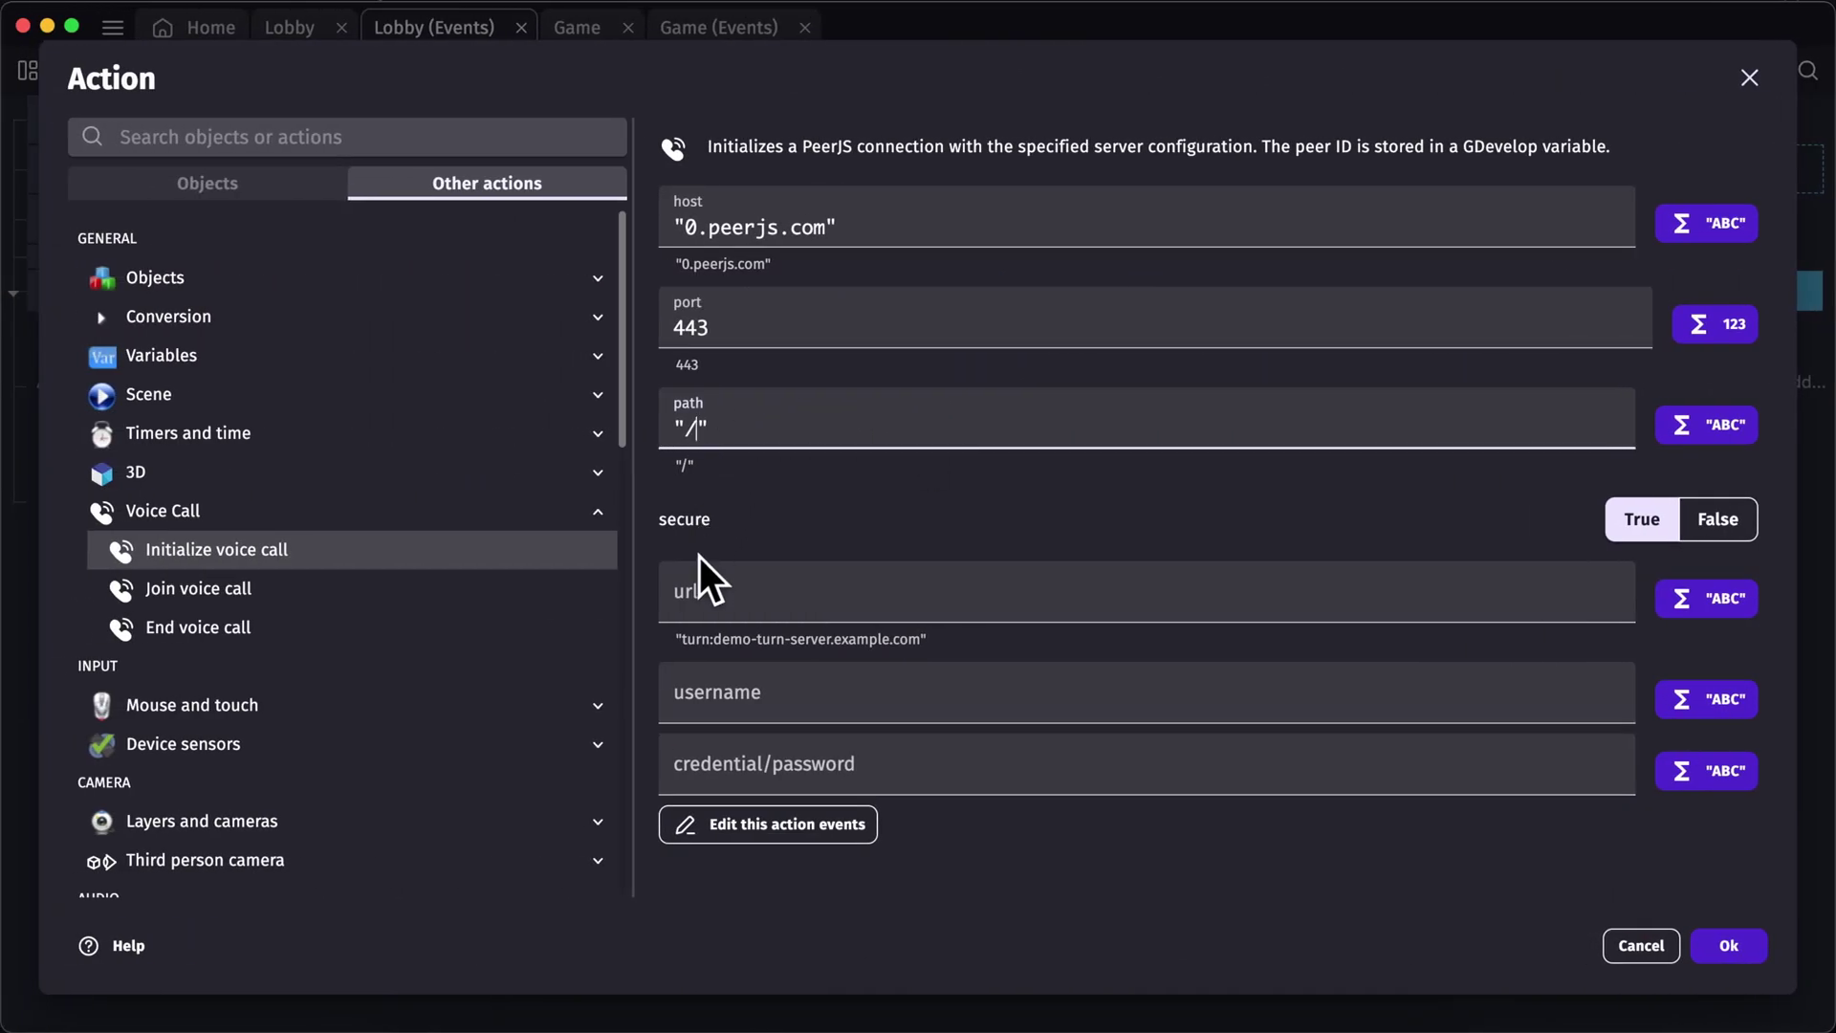
left_click(703, 574)
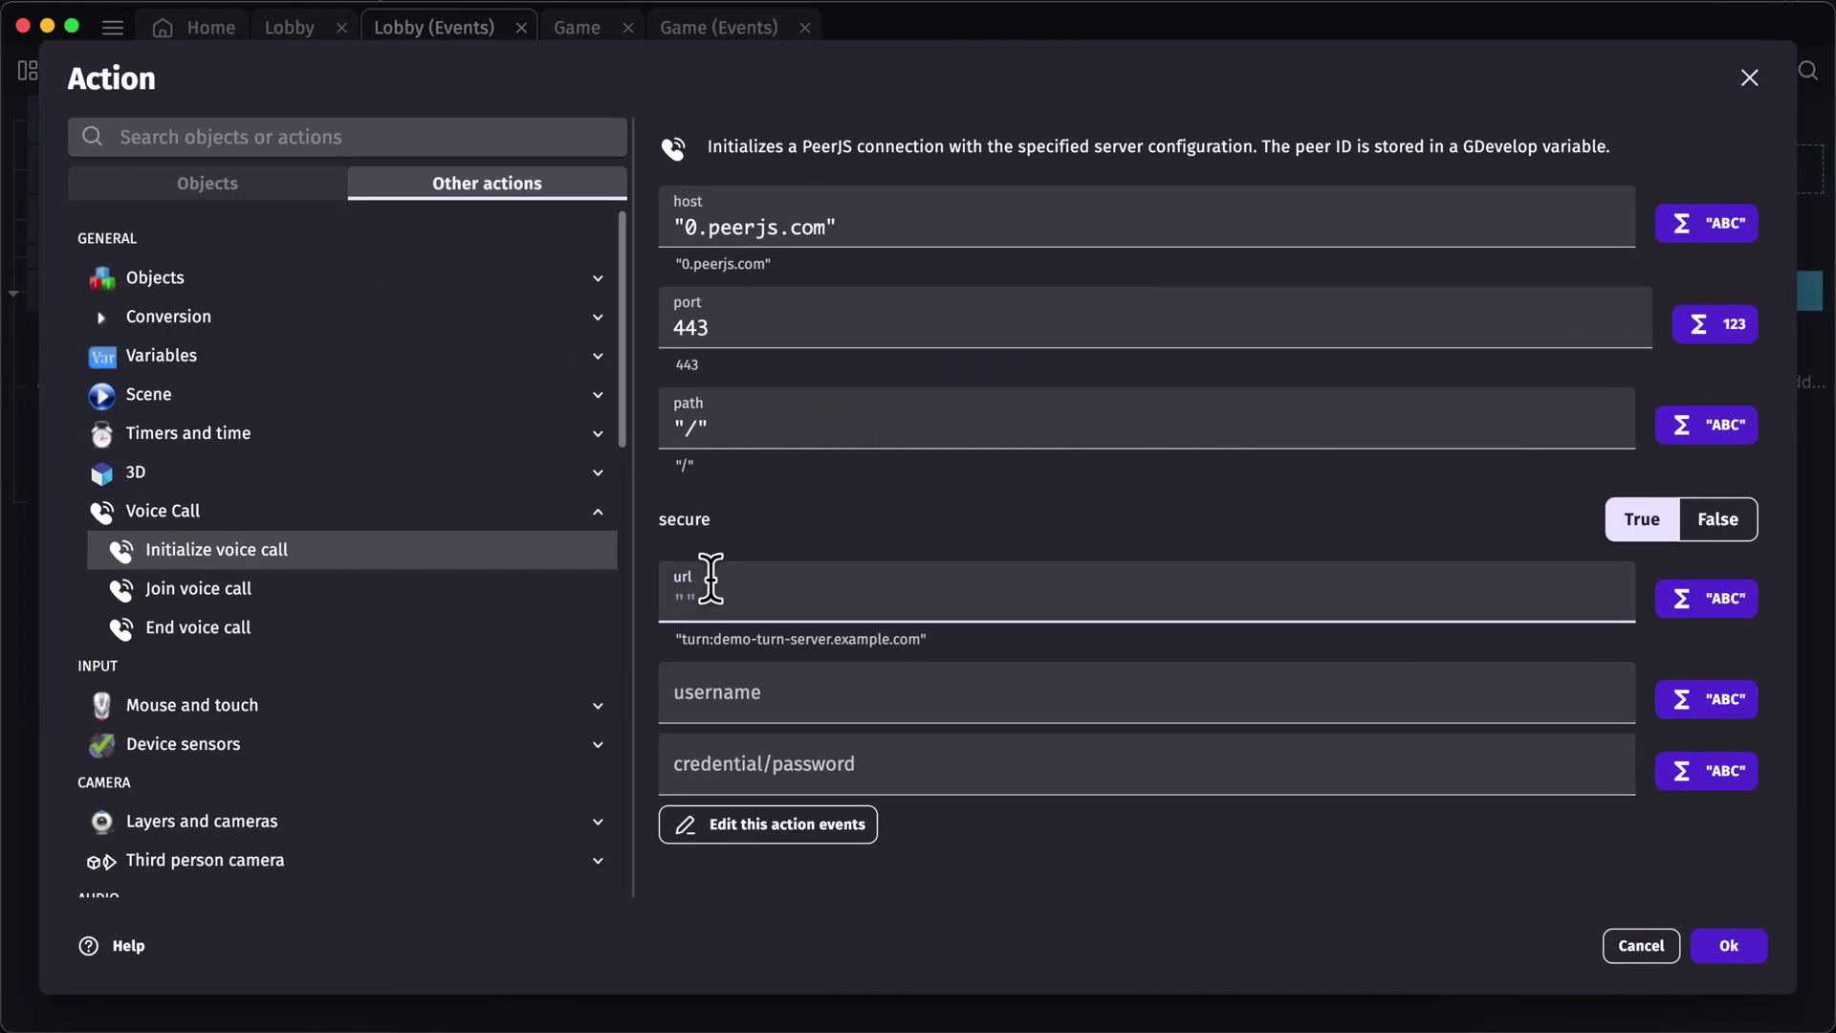
key("BackSpace")
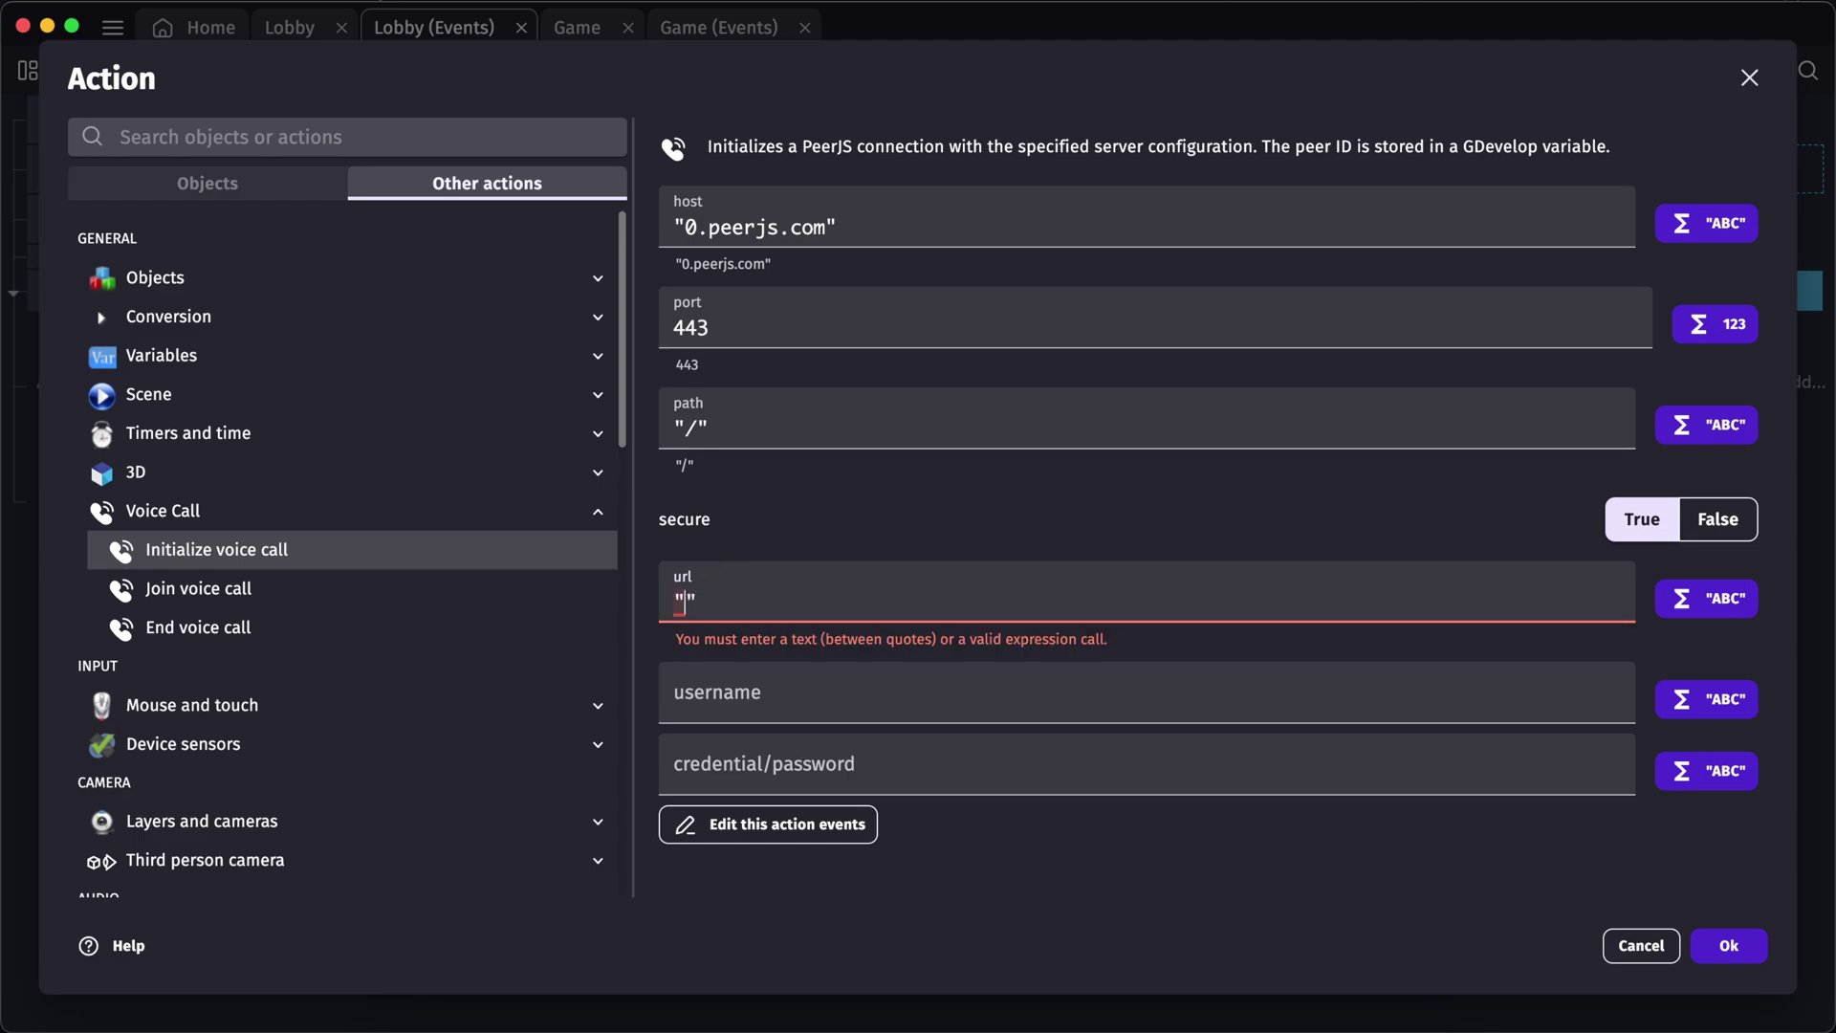
key("ctrl+v")
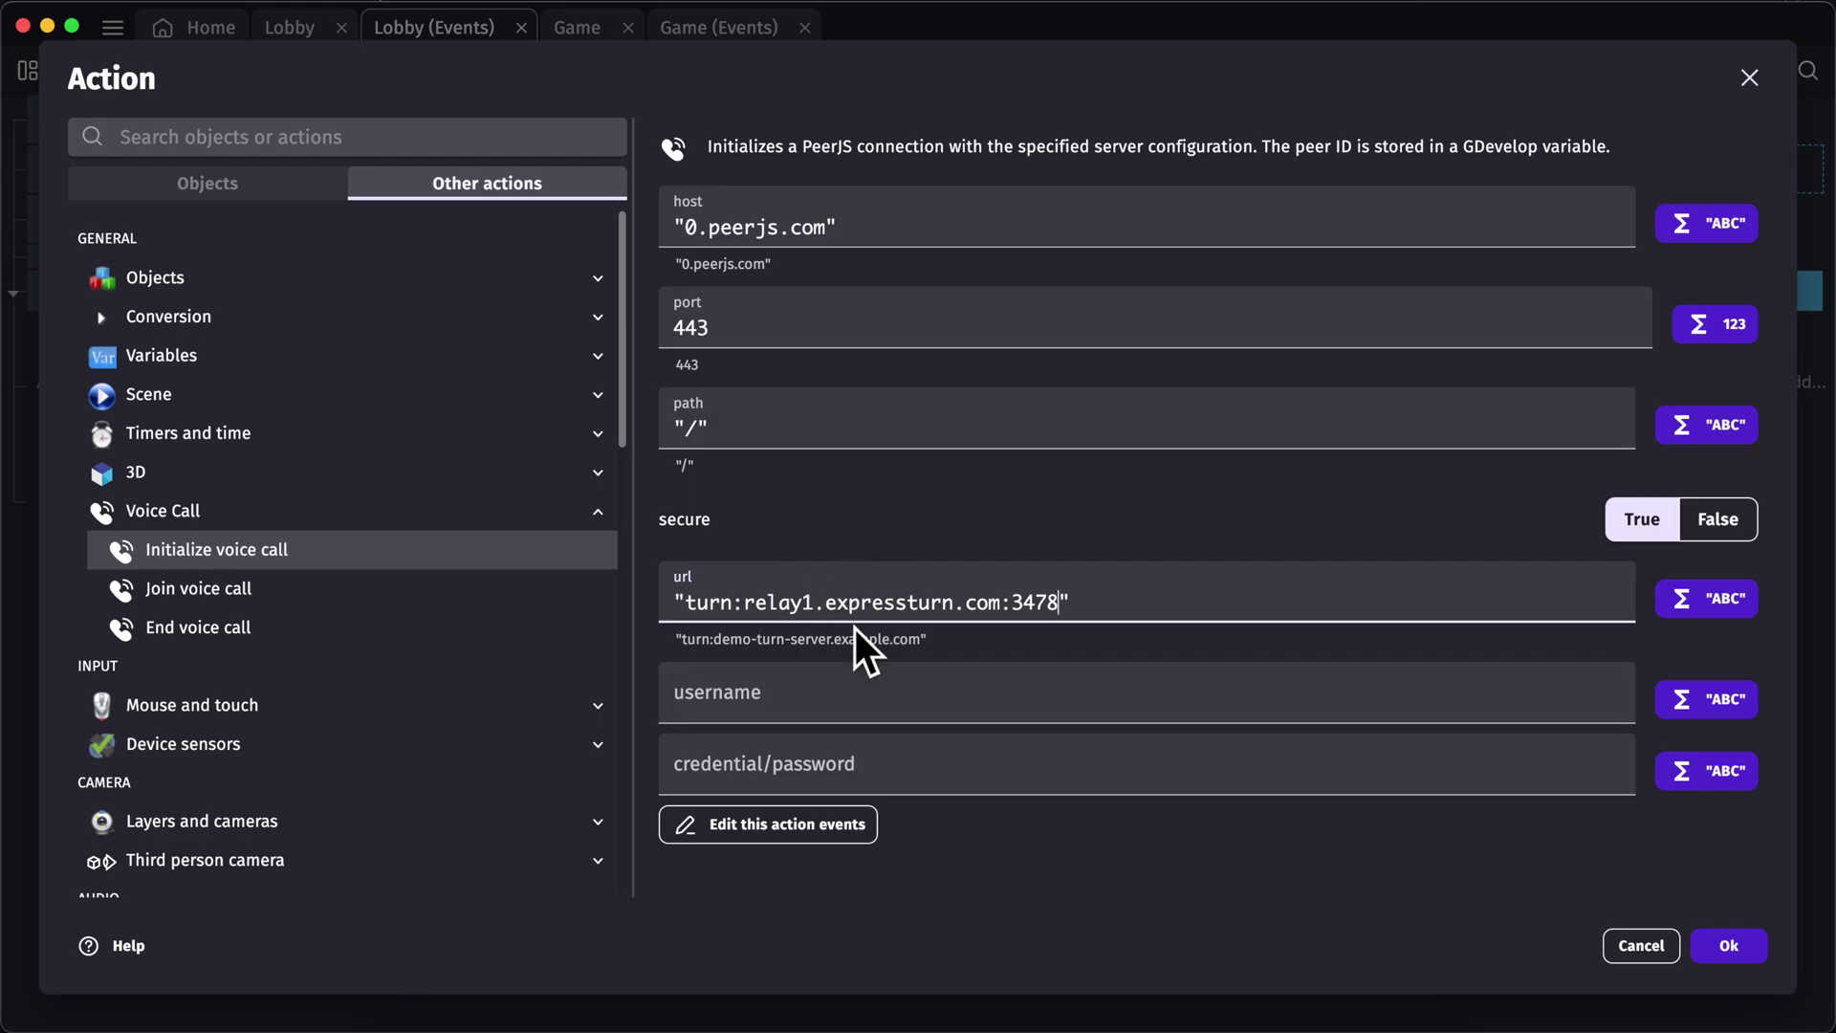
Fill the username and credential with the ExpressTURN username and password.
key("ctrl+Right")
double_click(900, 550)
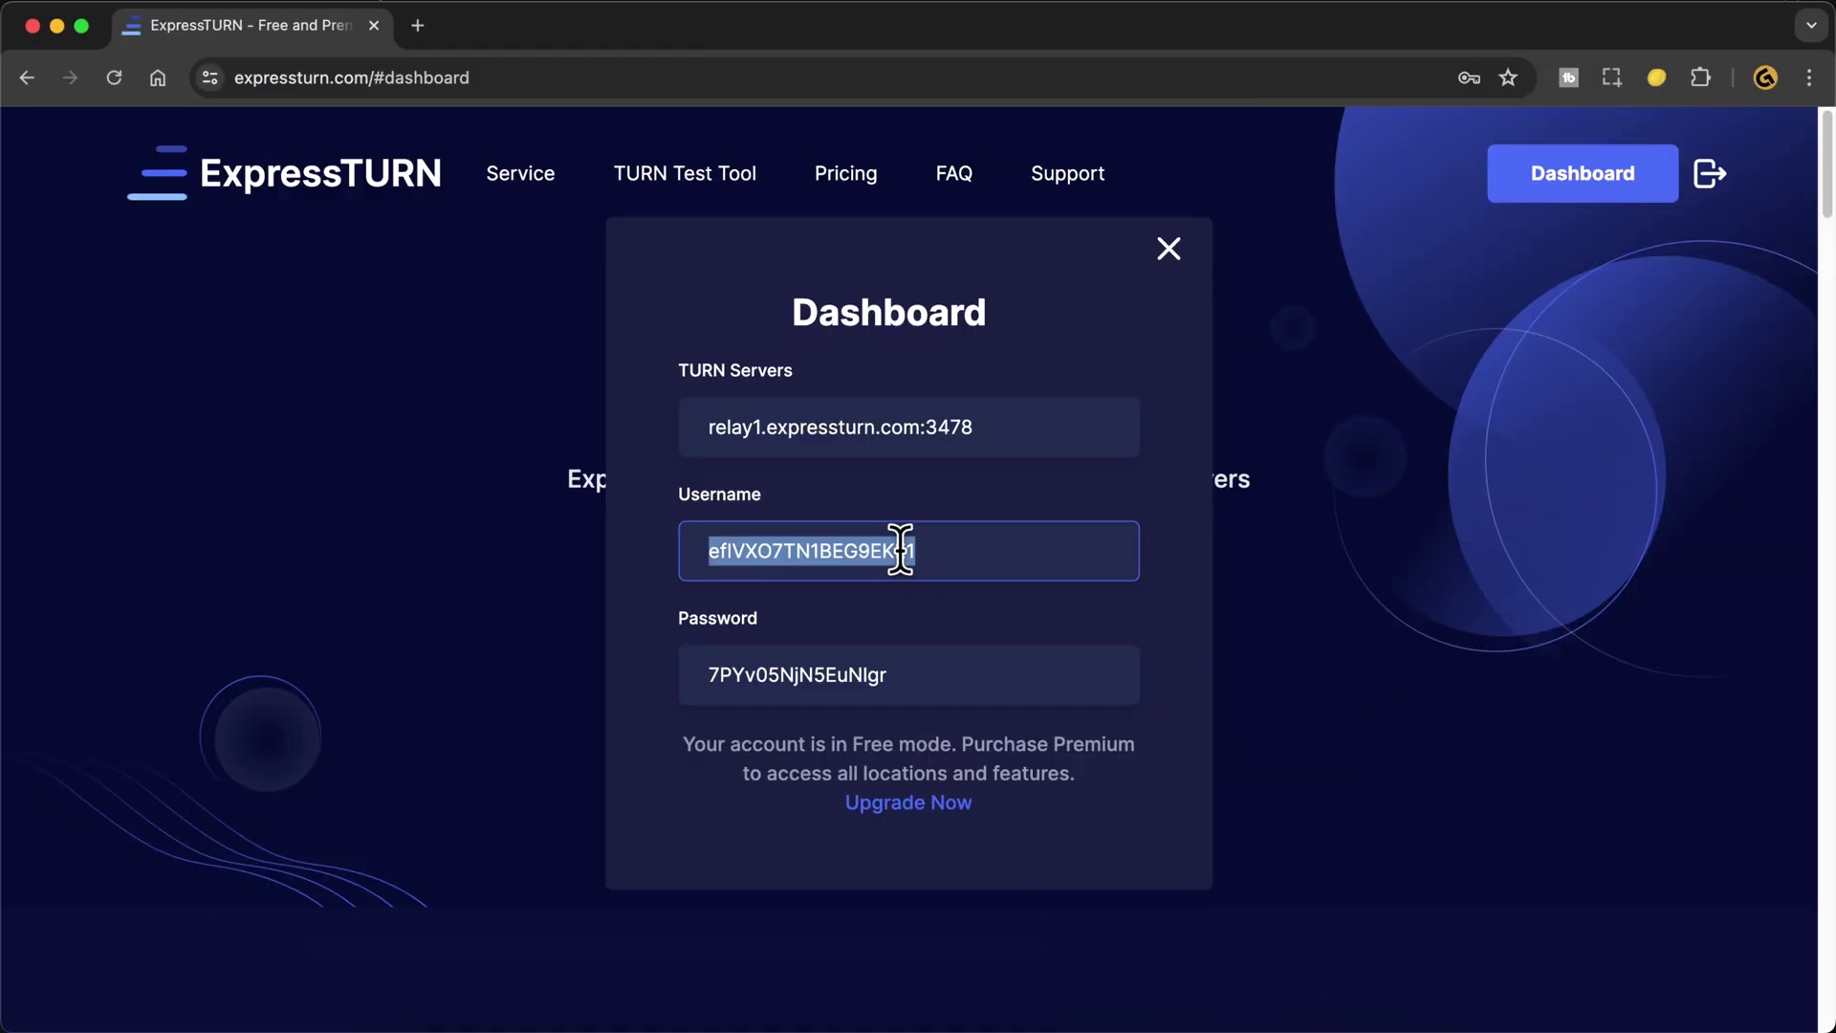
key("ctrl+Left")
type("\"")
key("Left")
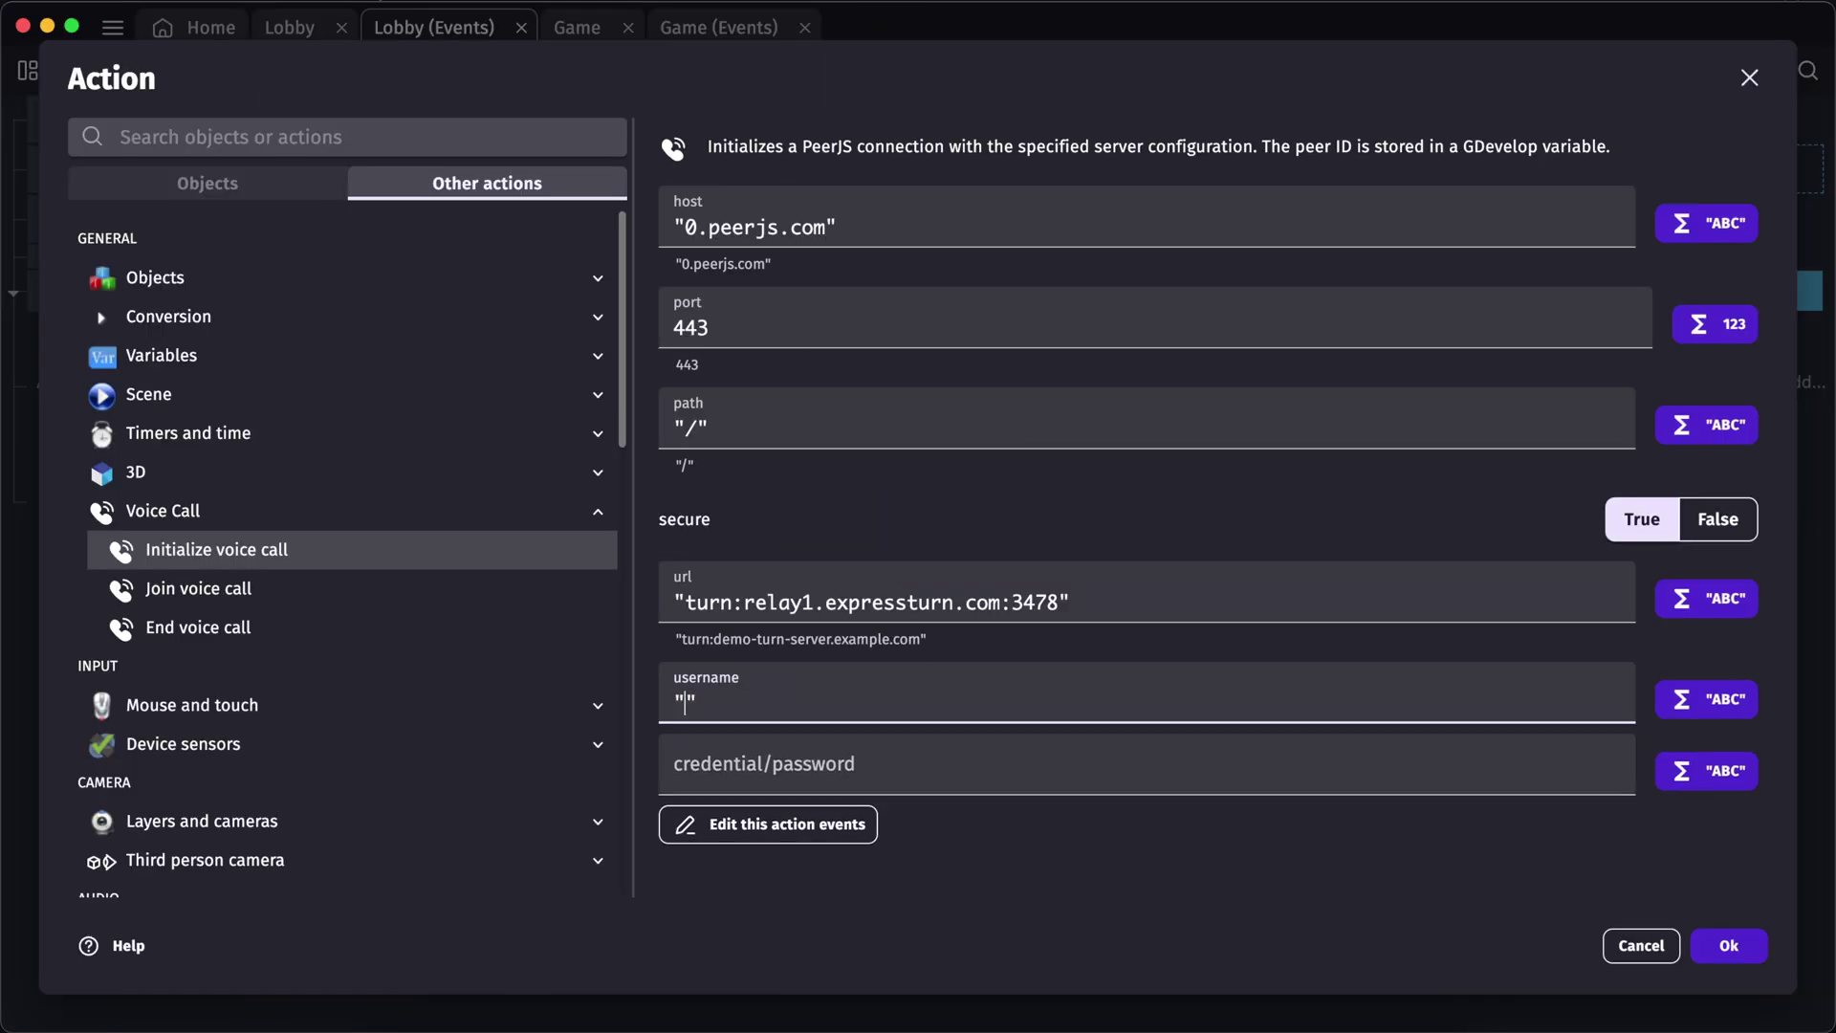
key("ctrl+Right")
double_click(769, 674)
key("super+c")
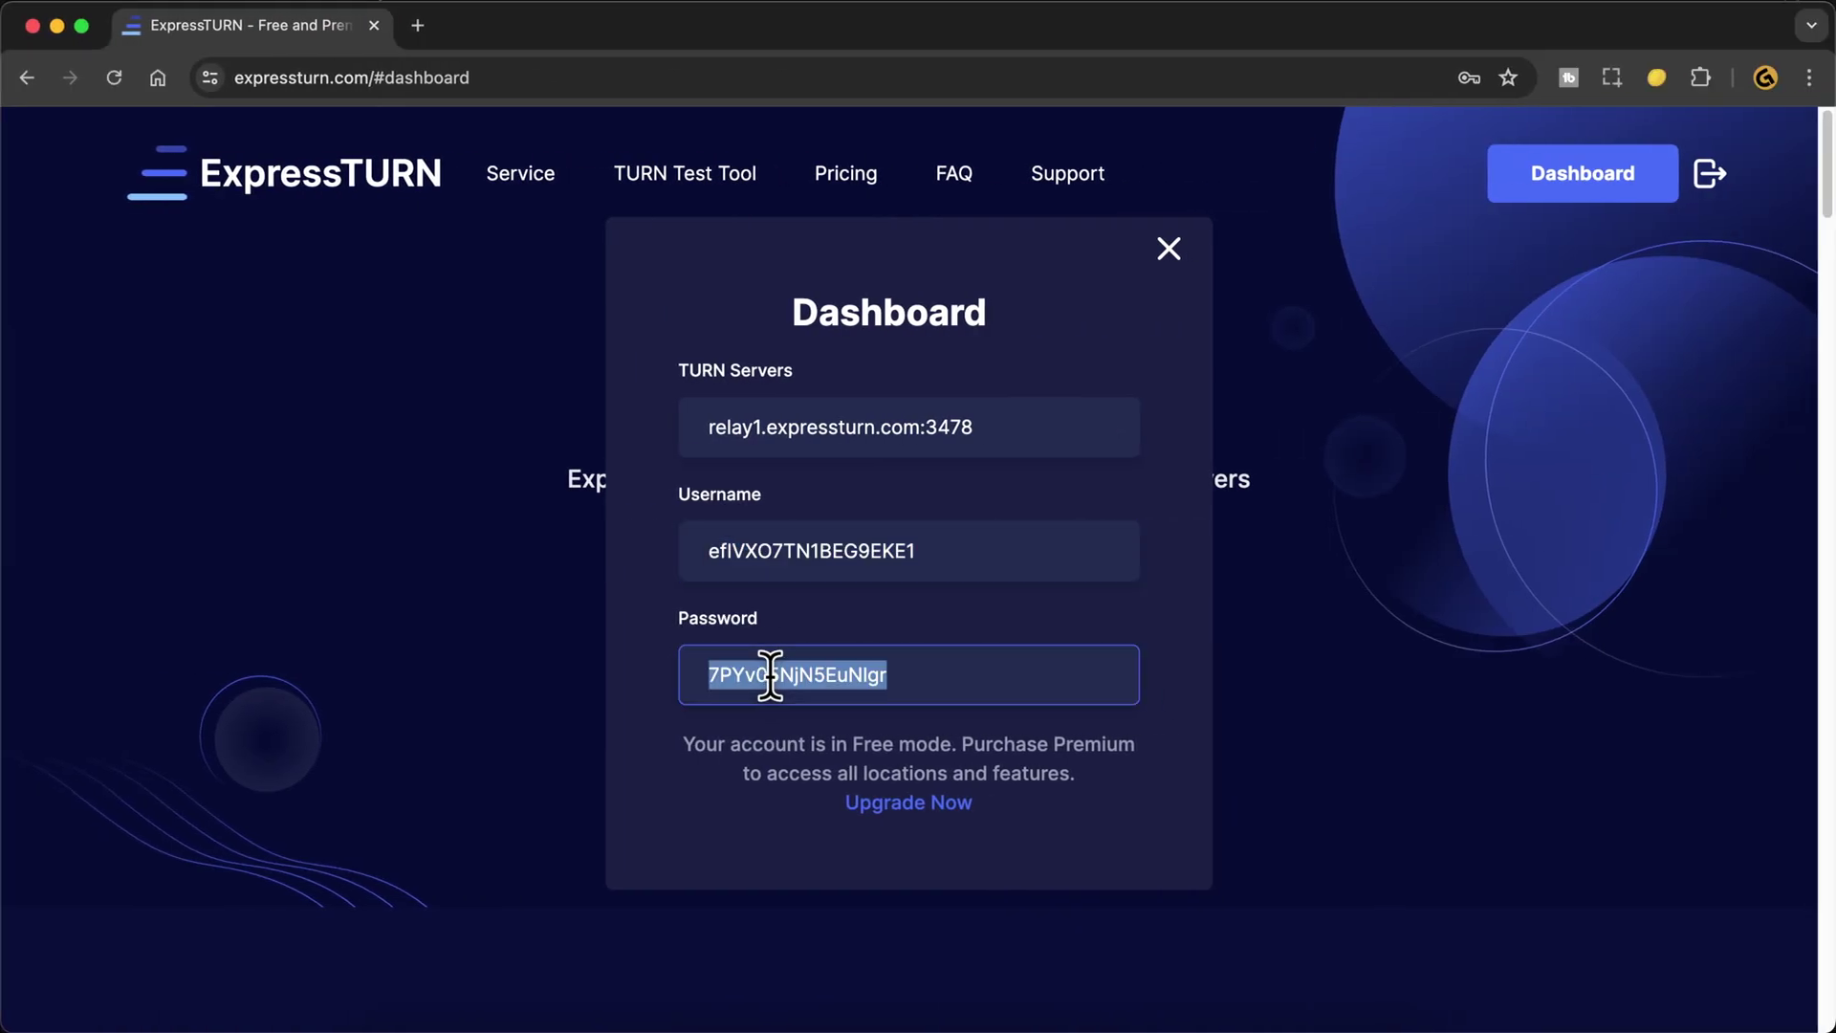
key("ctrl+Left")
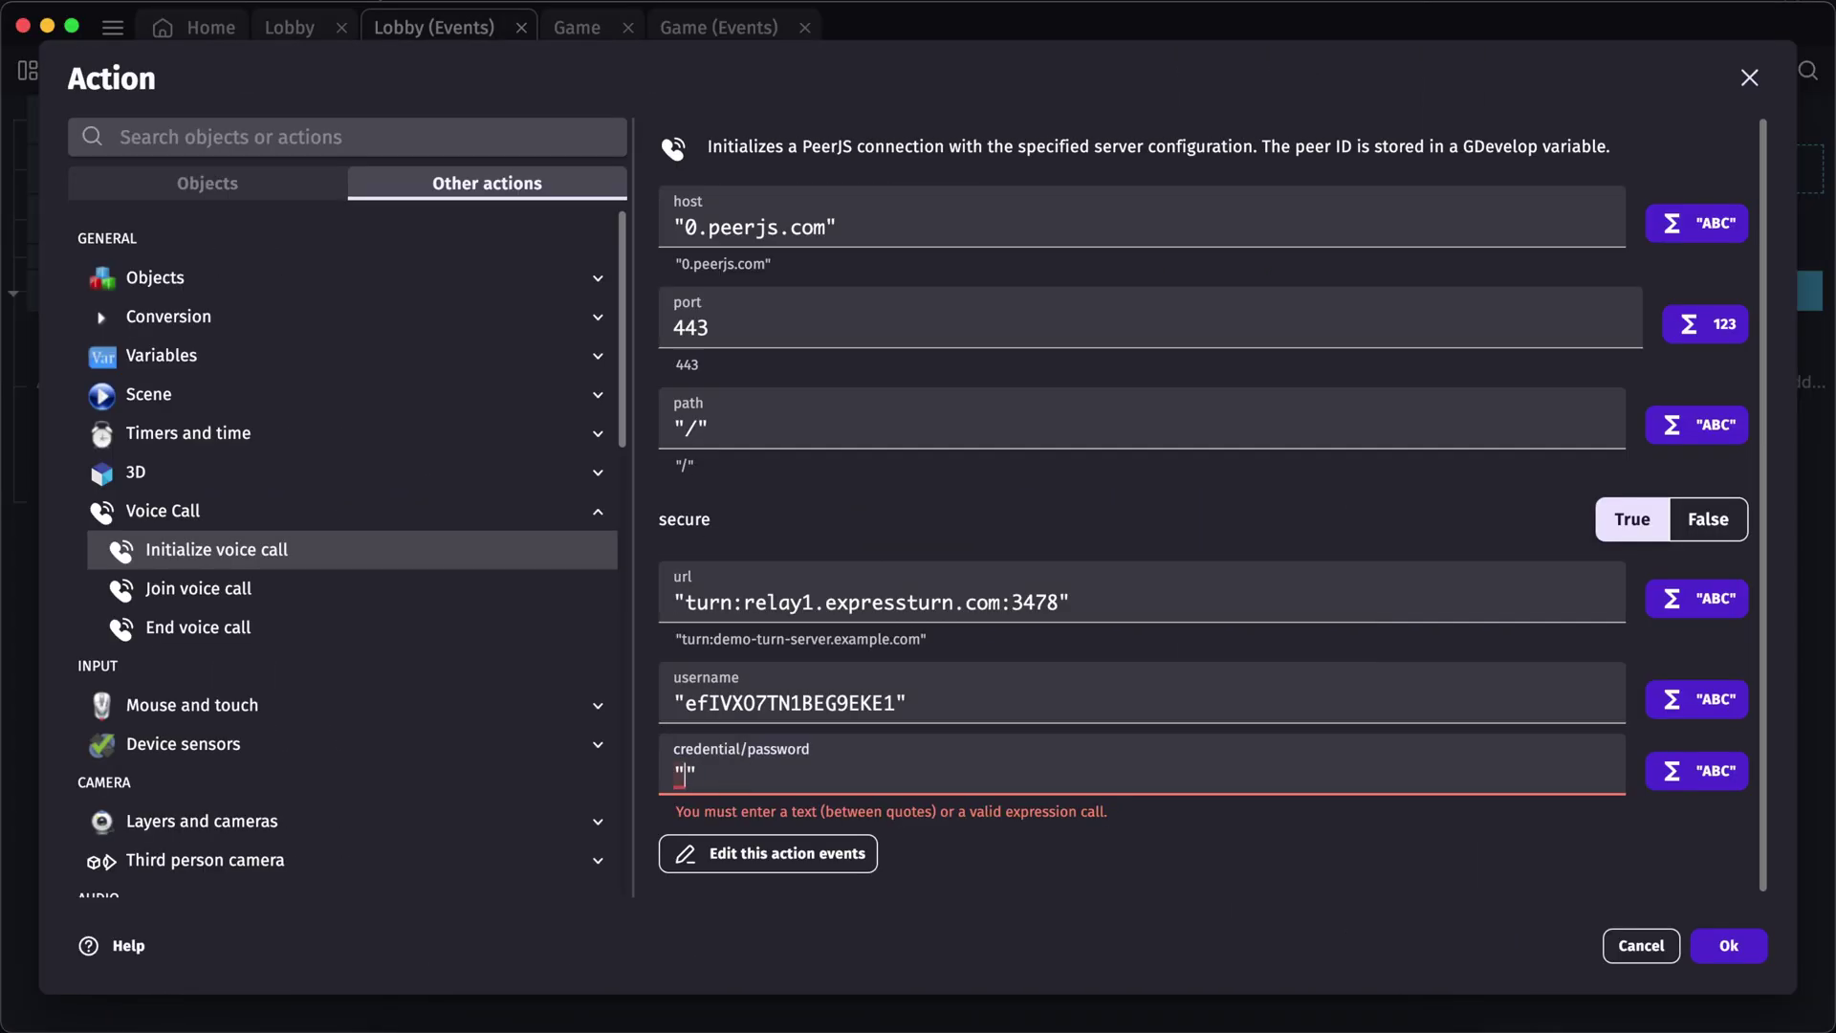
key("super+v")
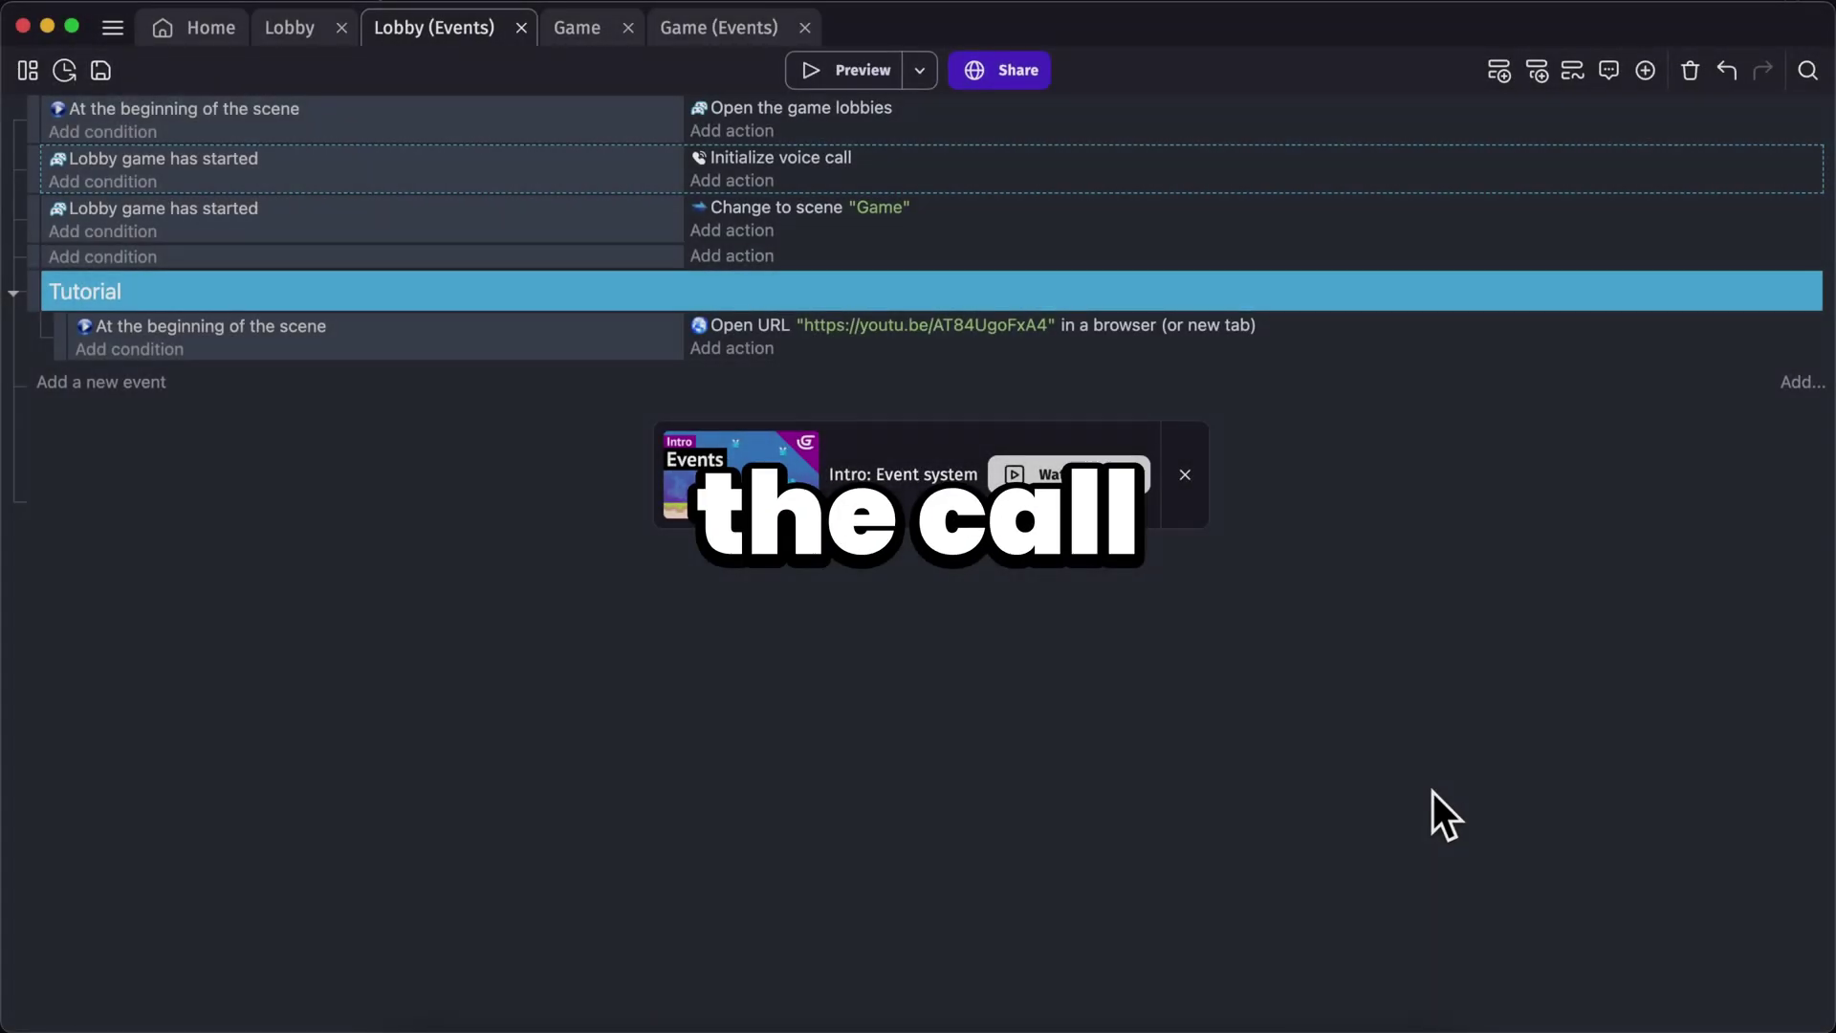
Give another event the 'Lobby game is running' condition.
left_click(103, 258)
type("ru")
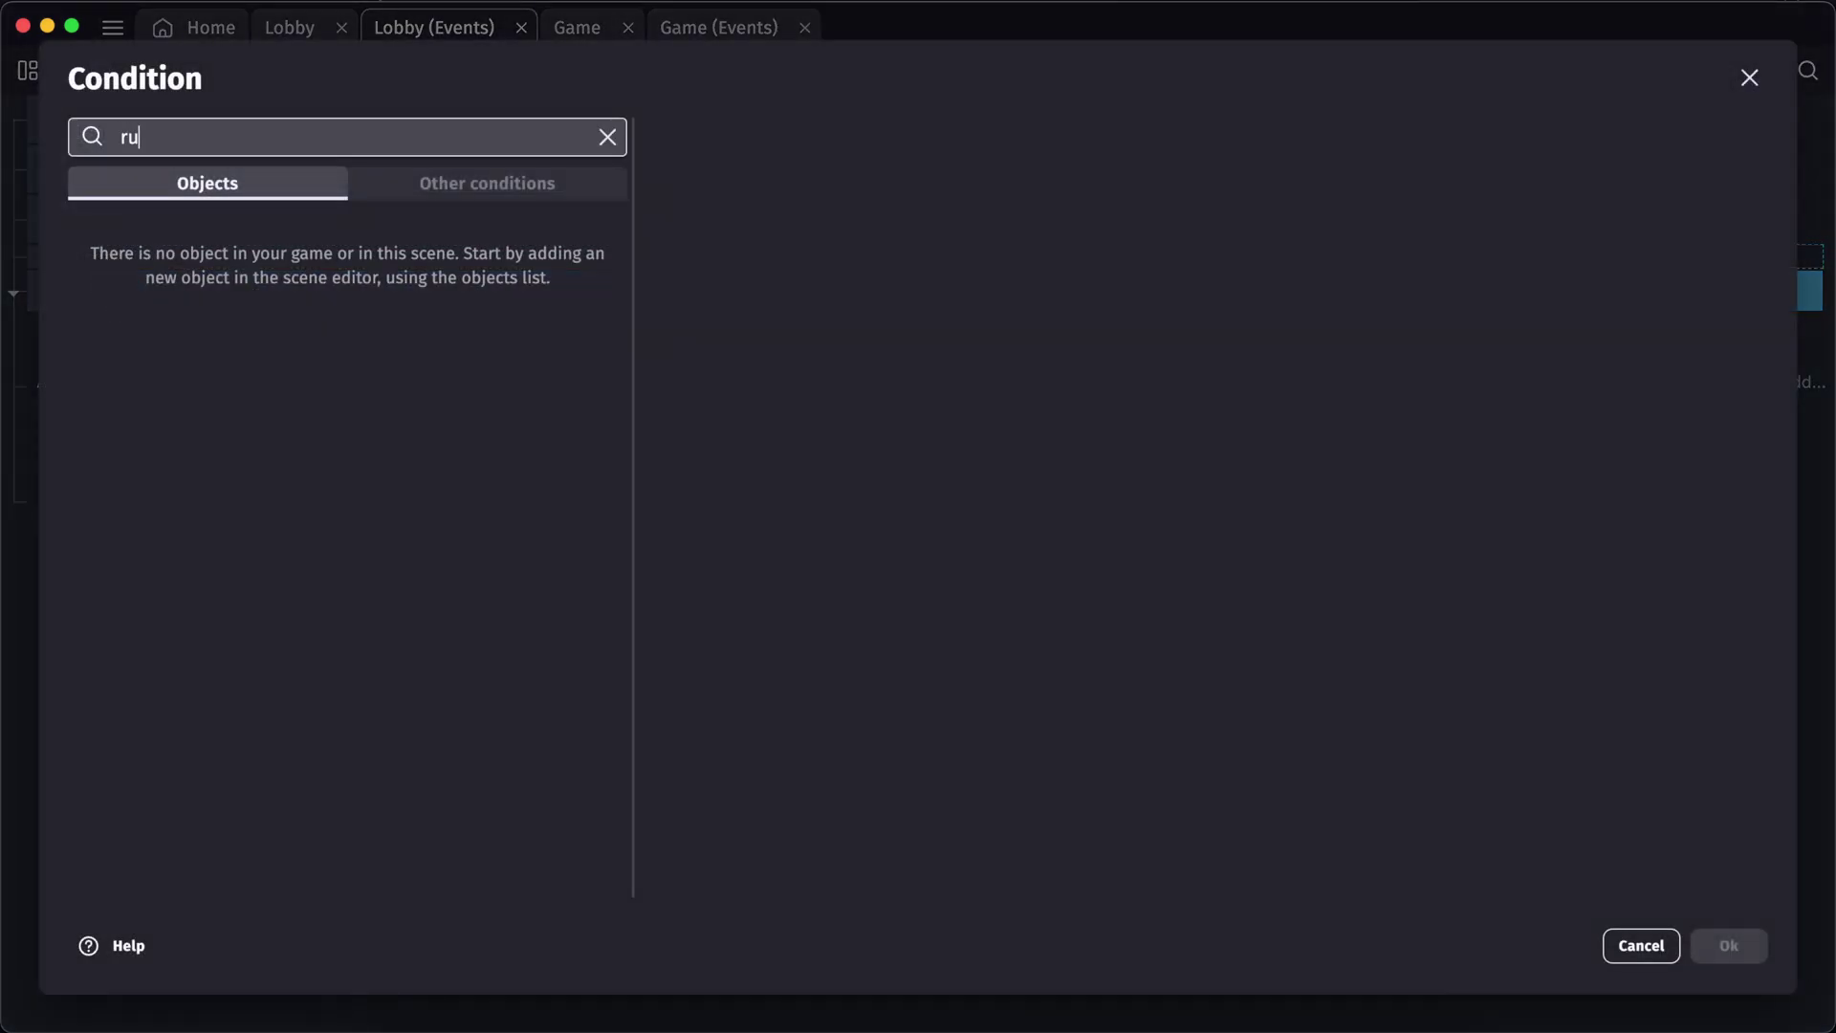
type("nnin")
left_click(231, 248)
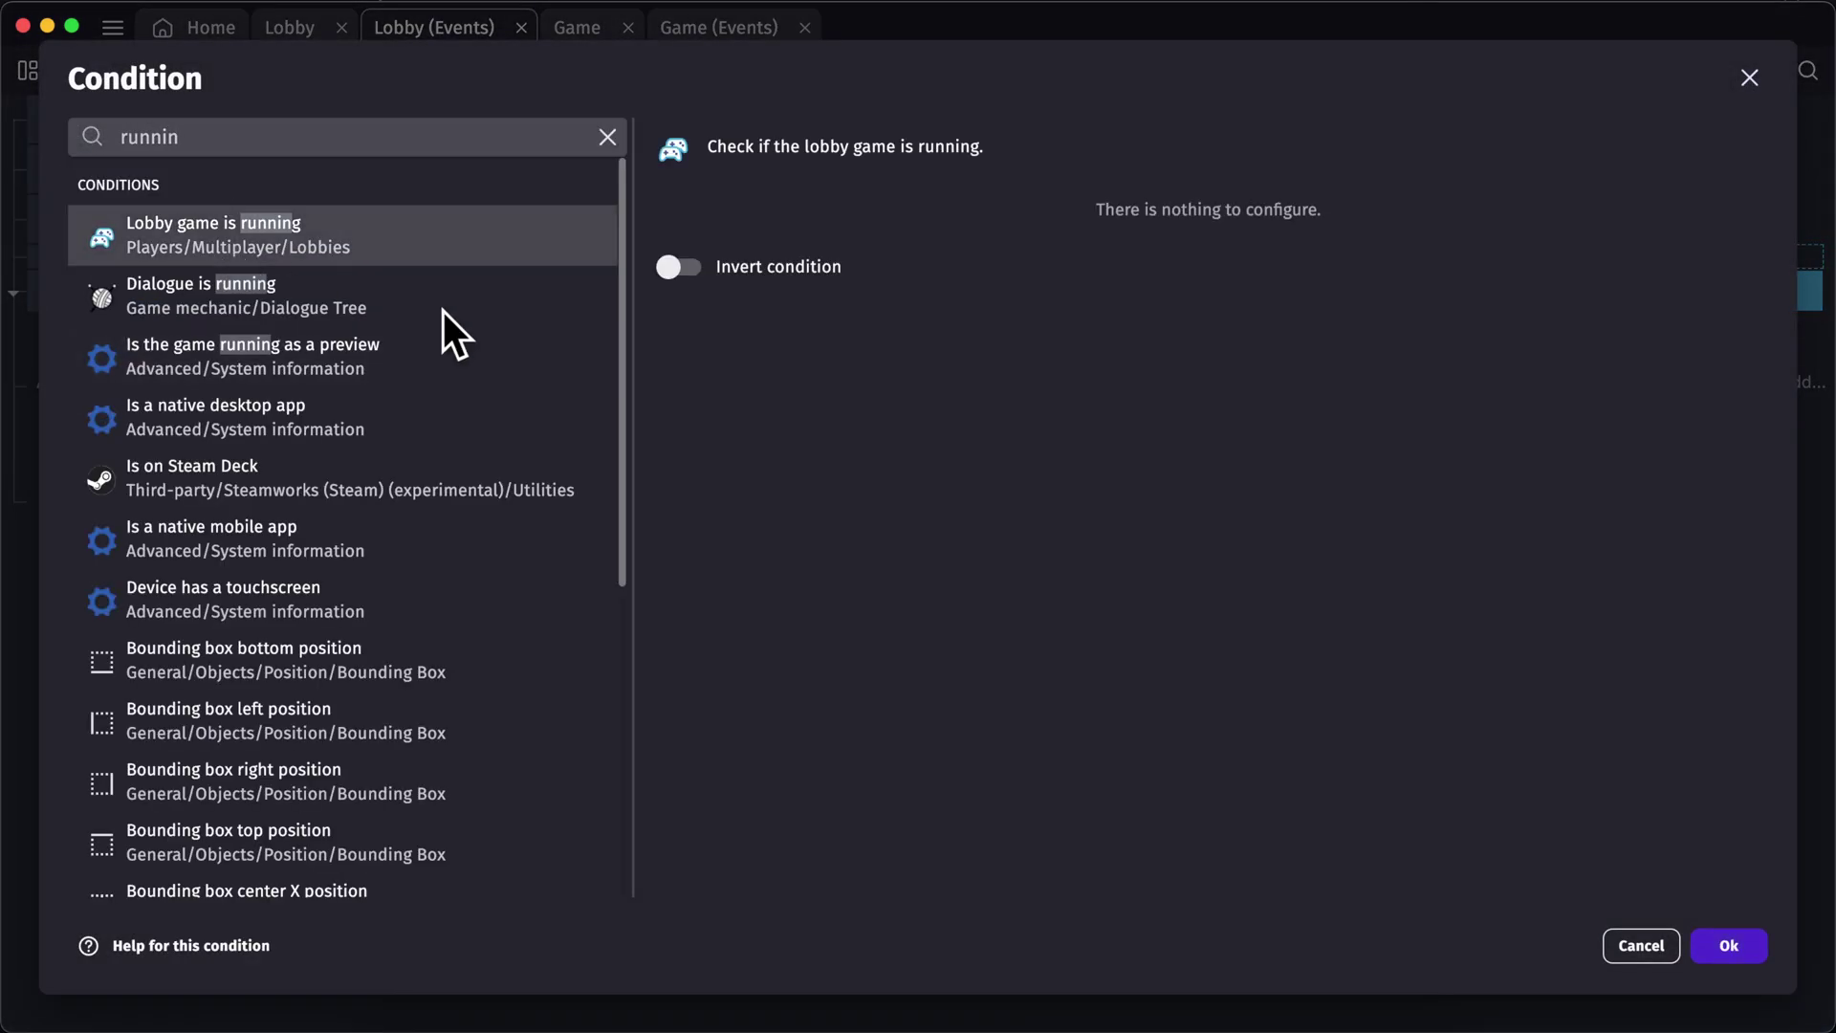
left_click(1730, 941)
Add a Join voice call action to that event.
left_click(765, 258)
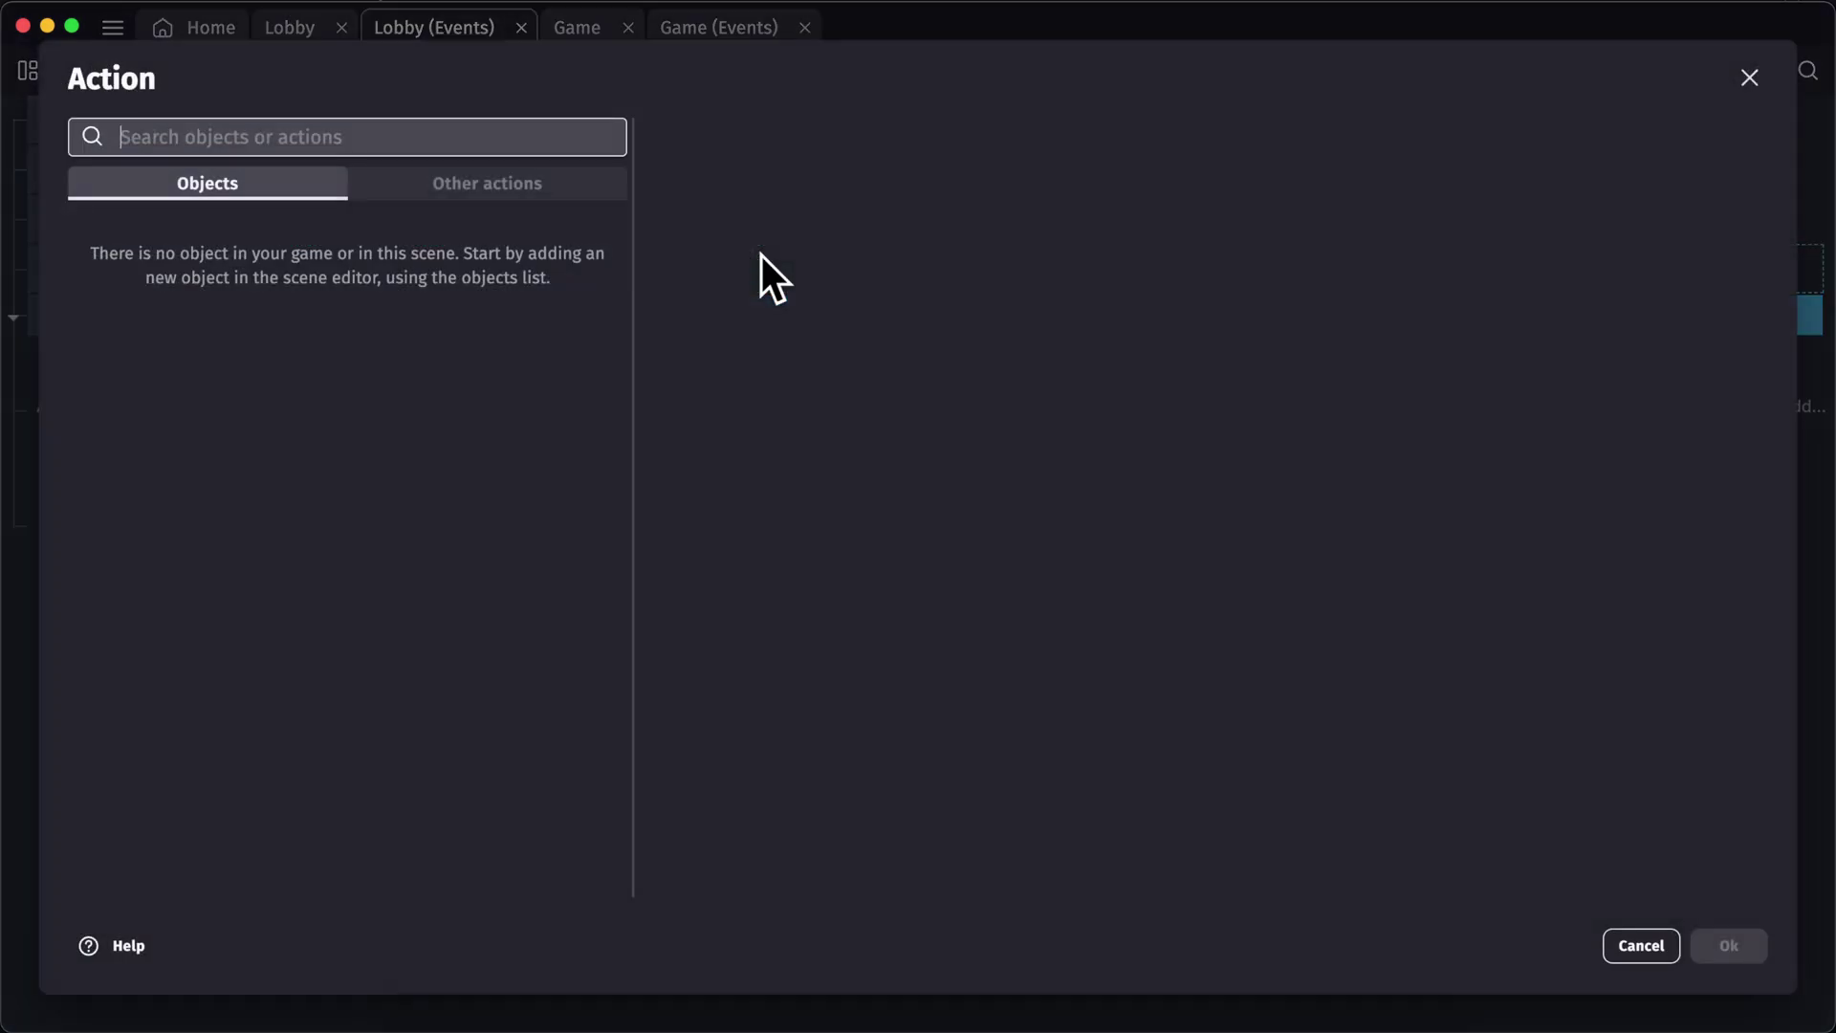
left_click(488, 181)
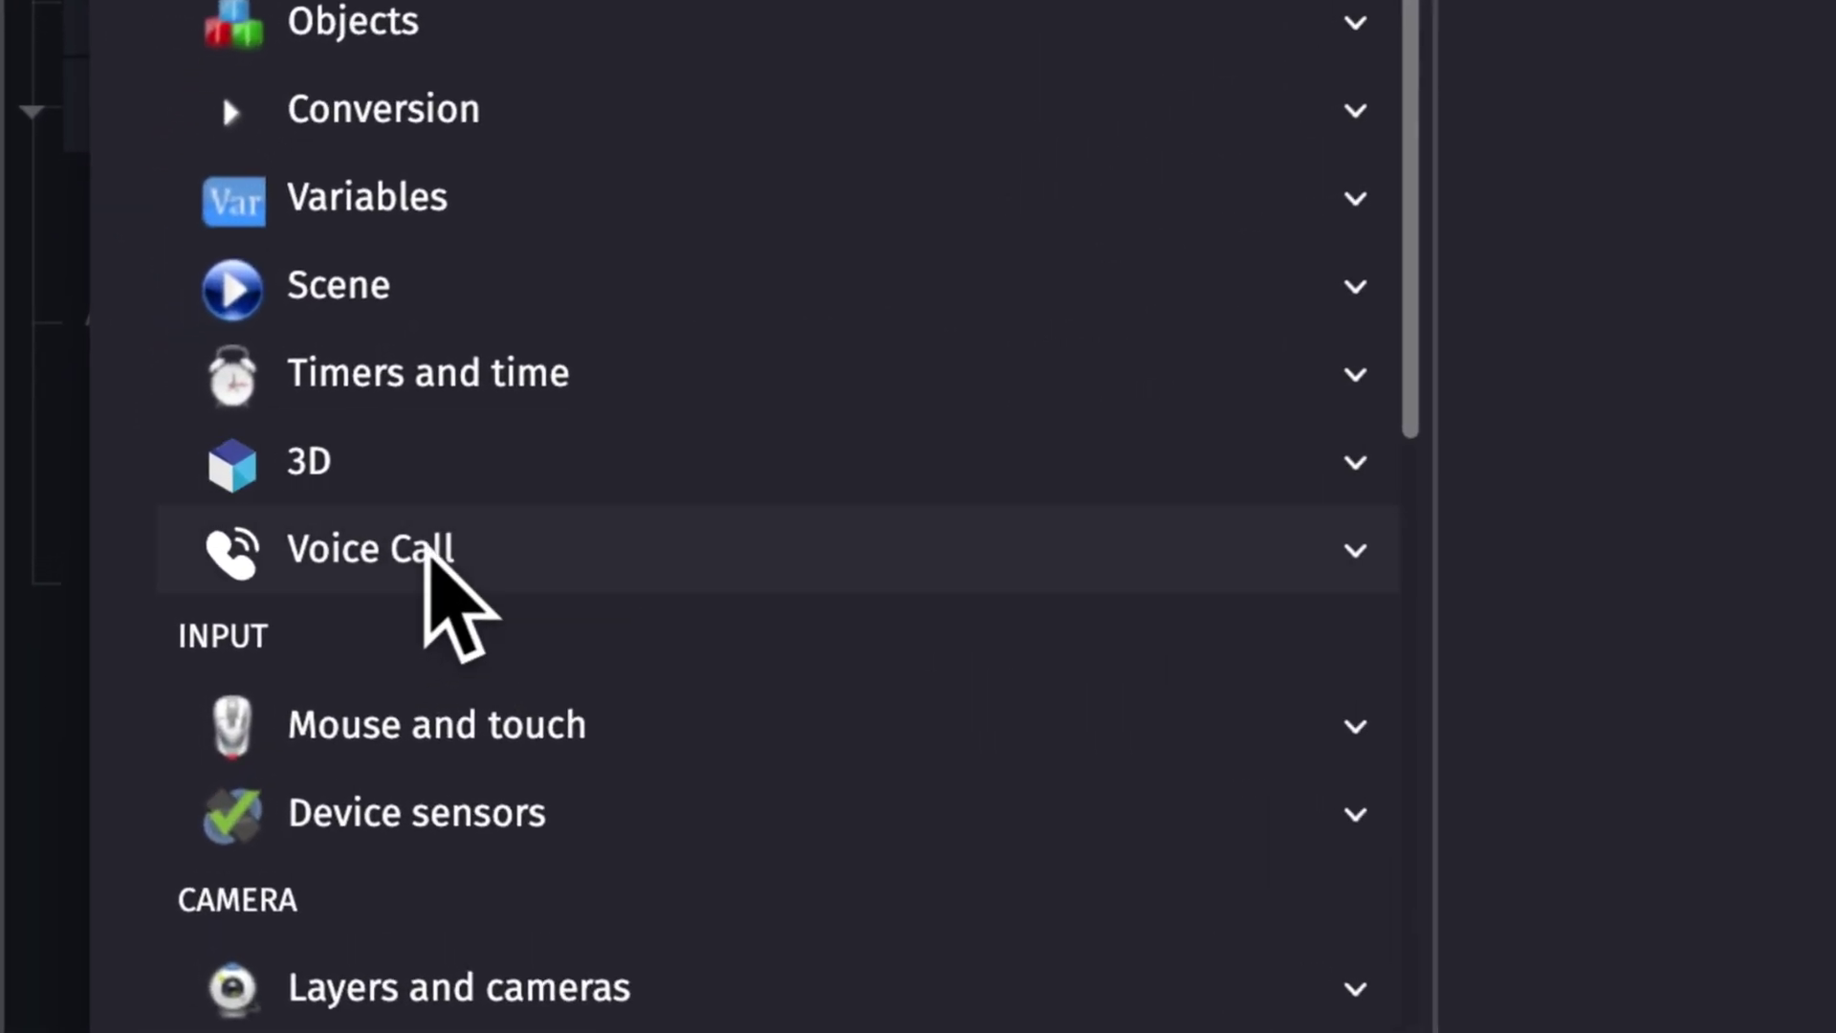
left_click(428, 546)
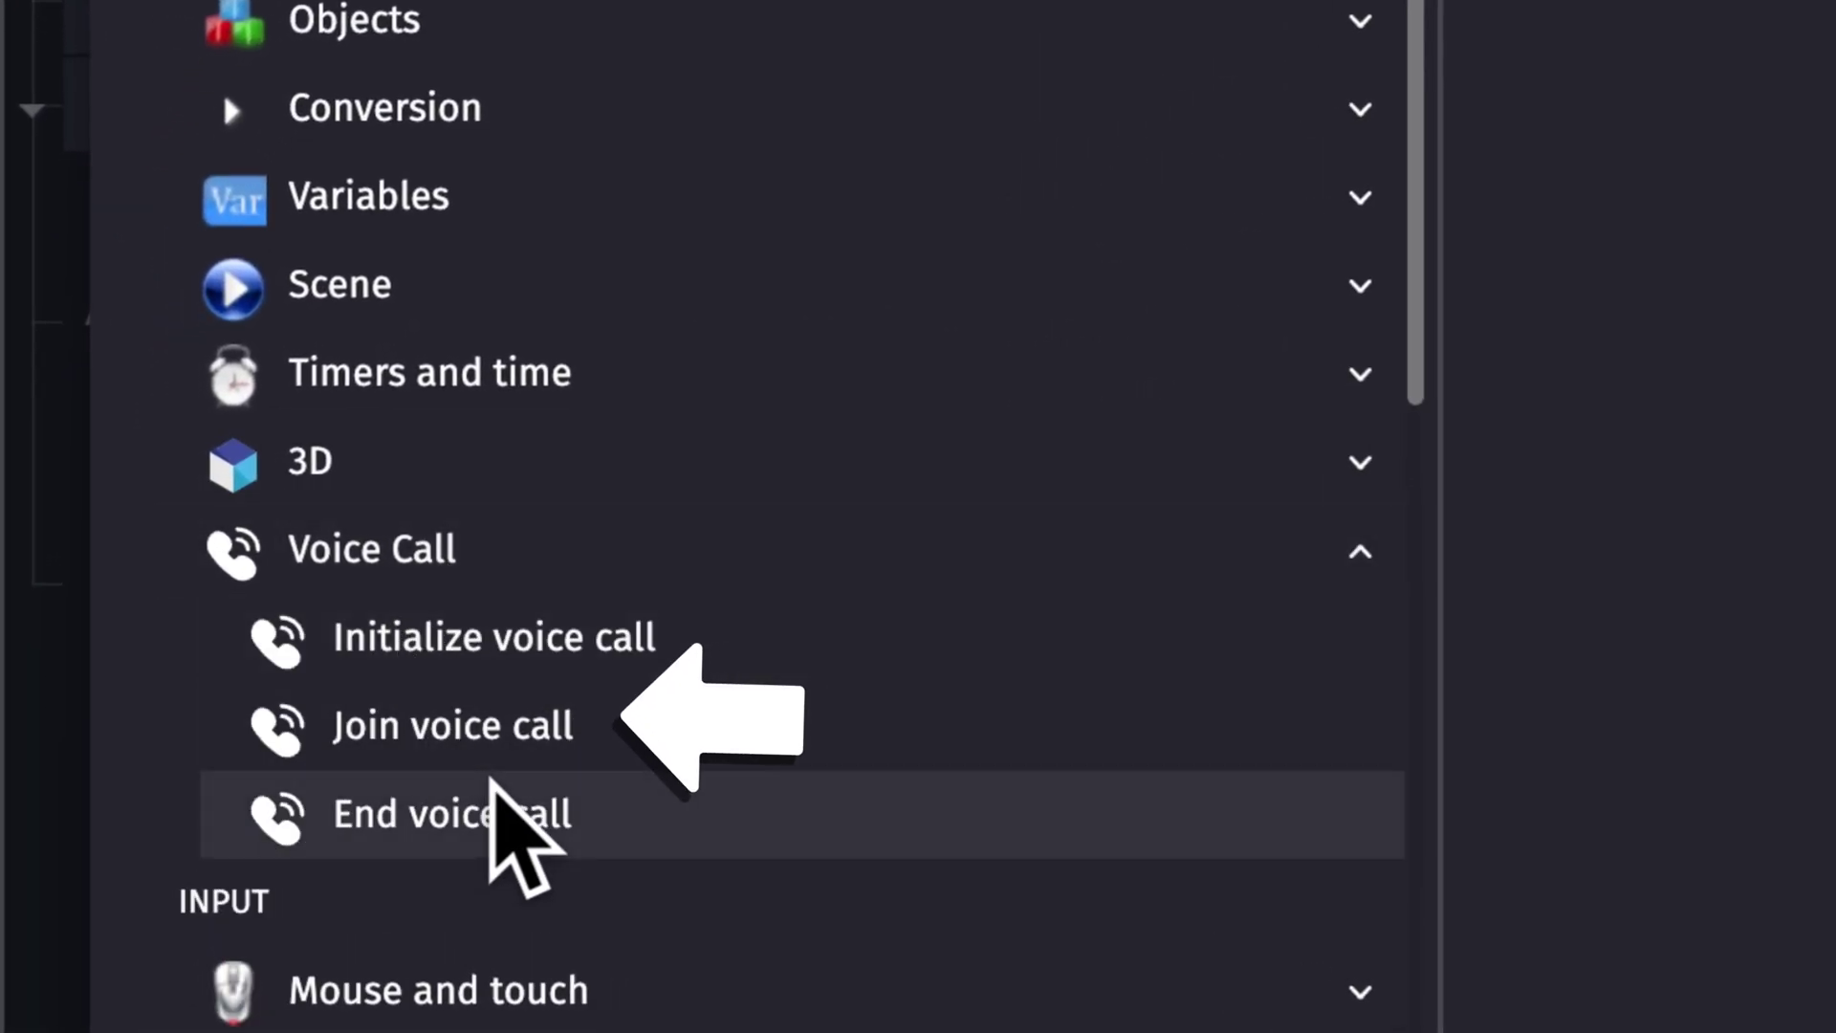
left_click(484, 725)
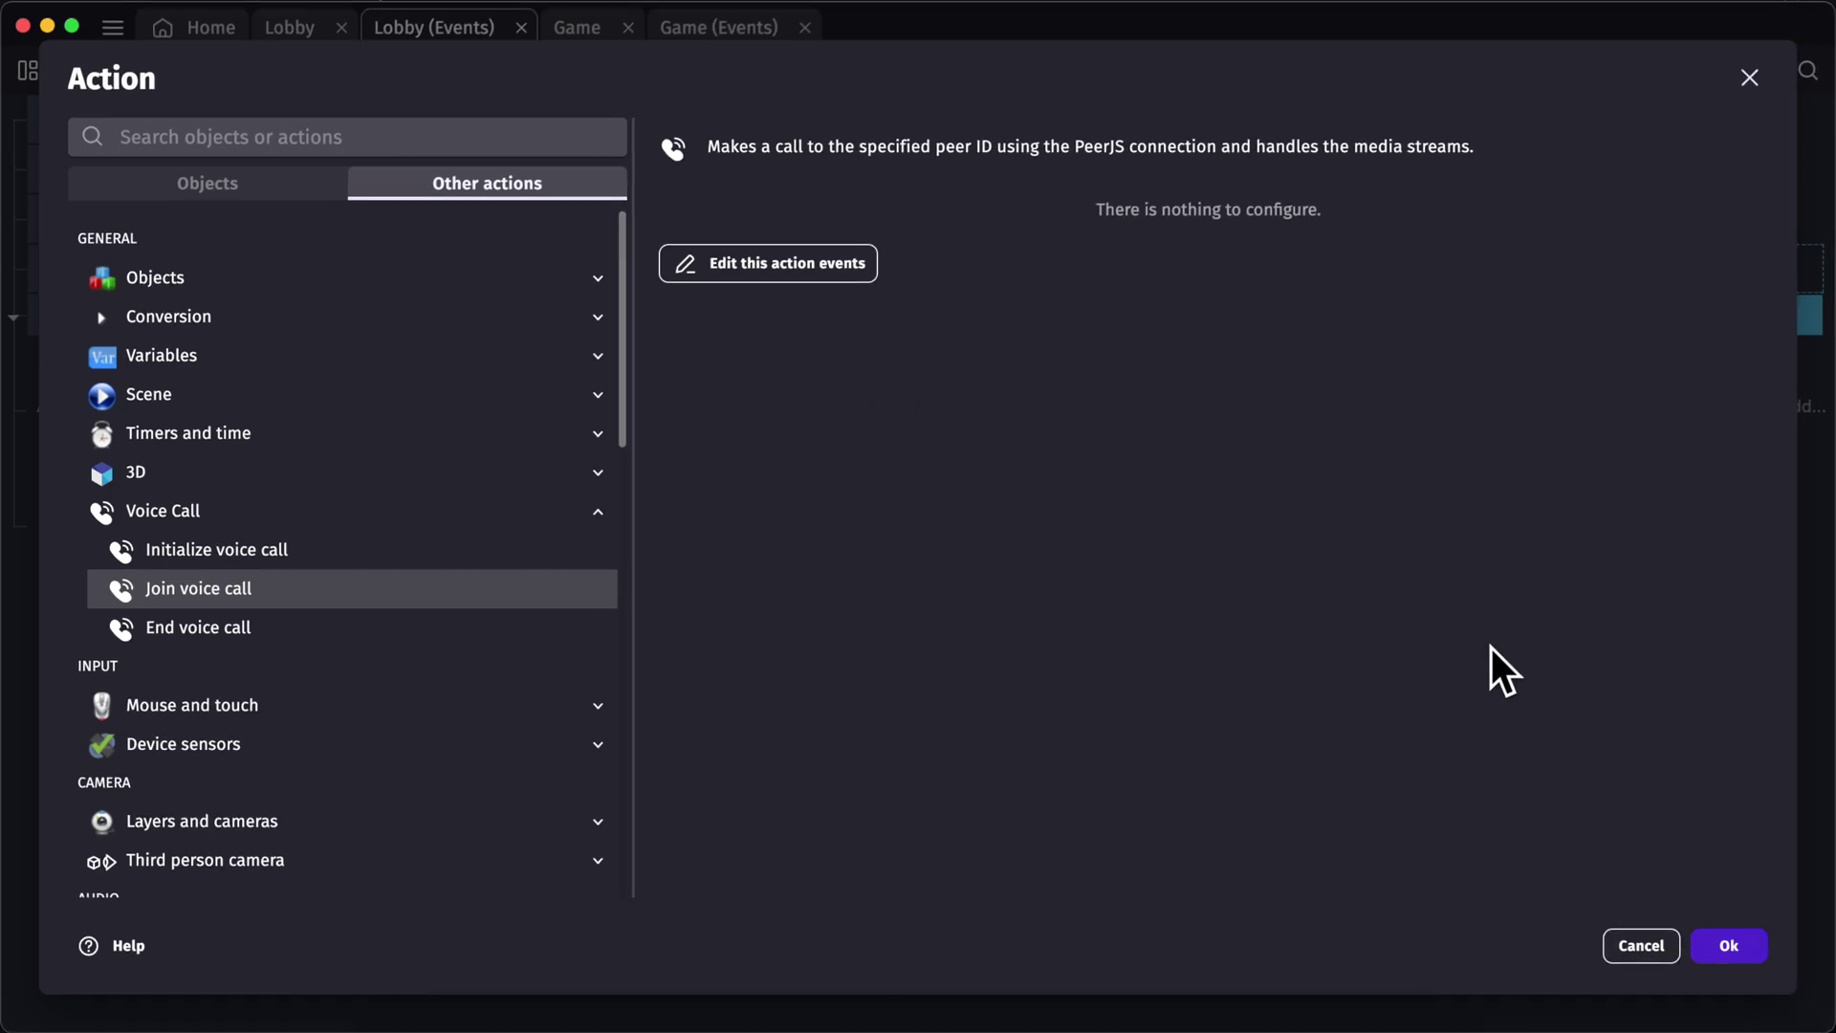
Move the 'Change to scene Game' action under the voice call join.
left_click(1720, 941)
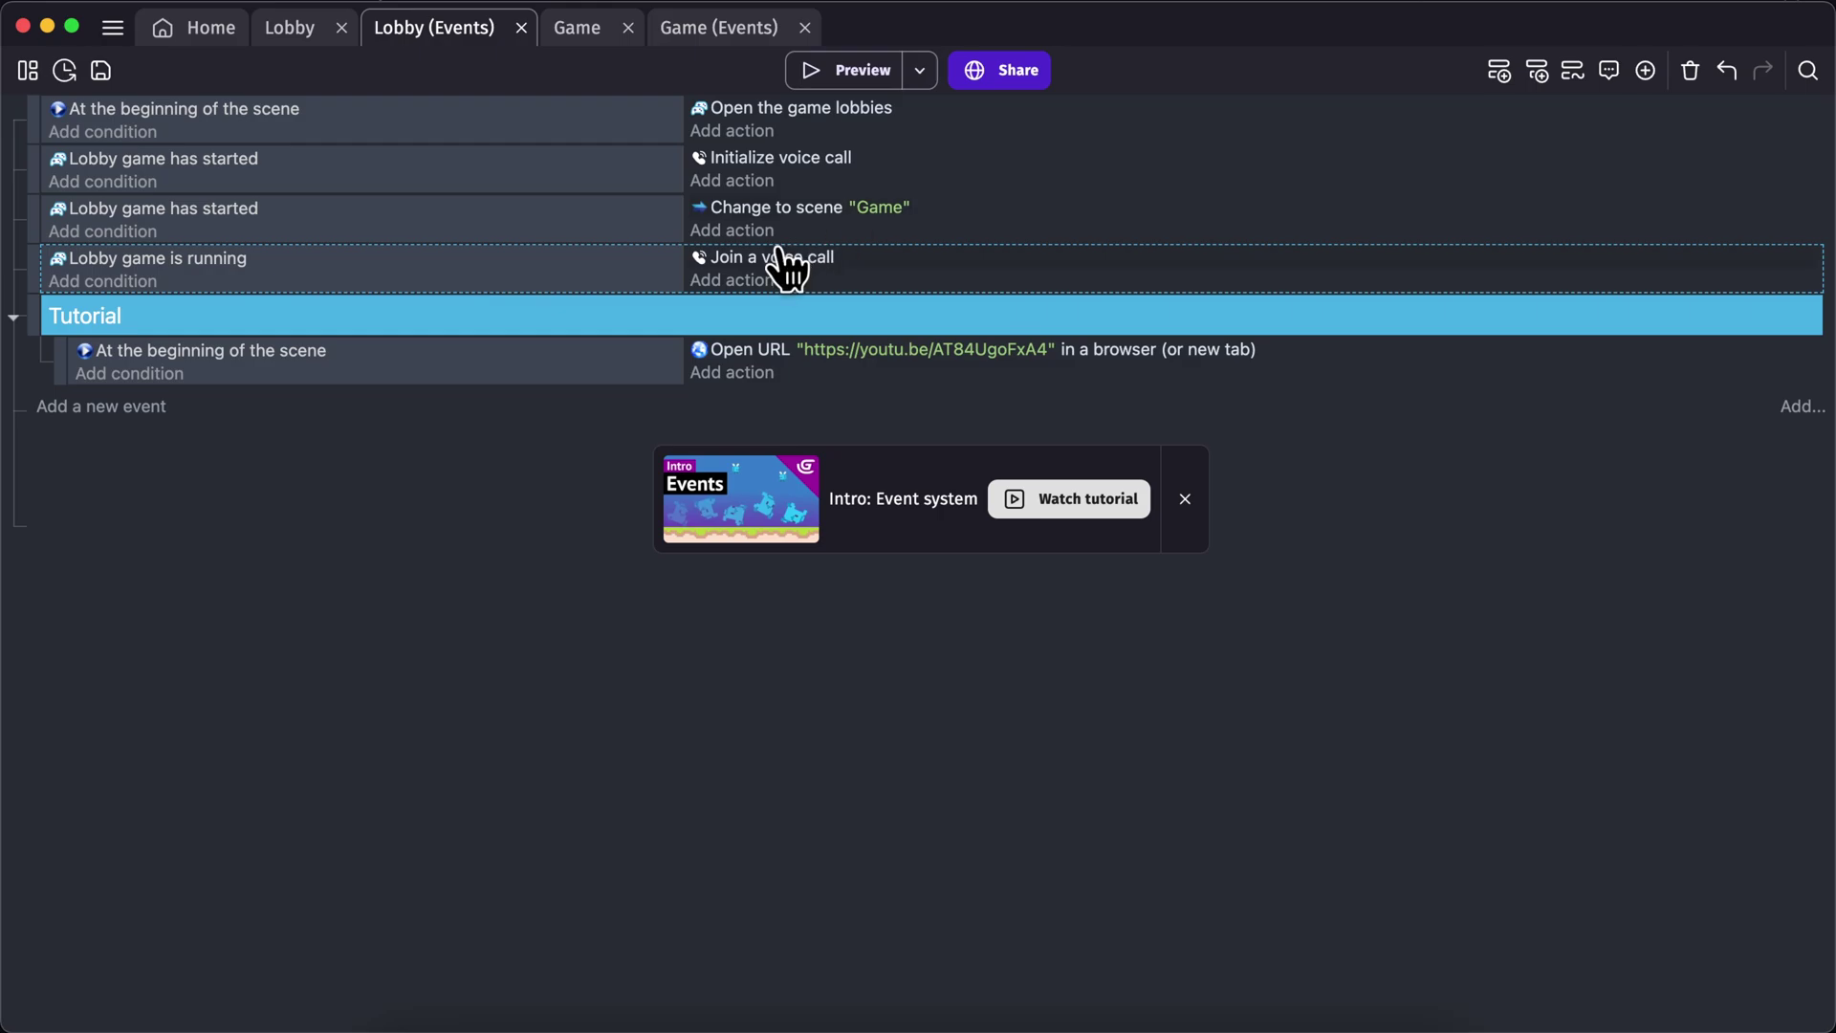
right_click(719, 211)
left_click(738, 244)
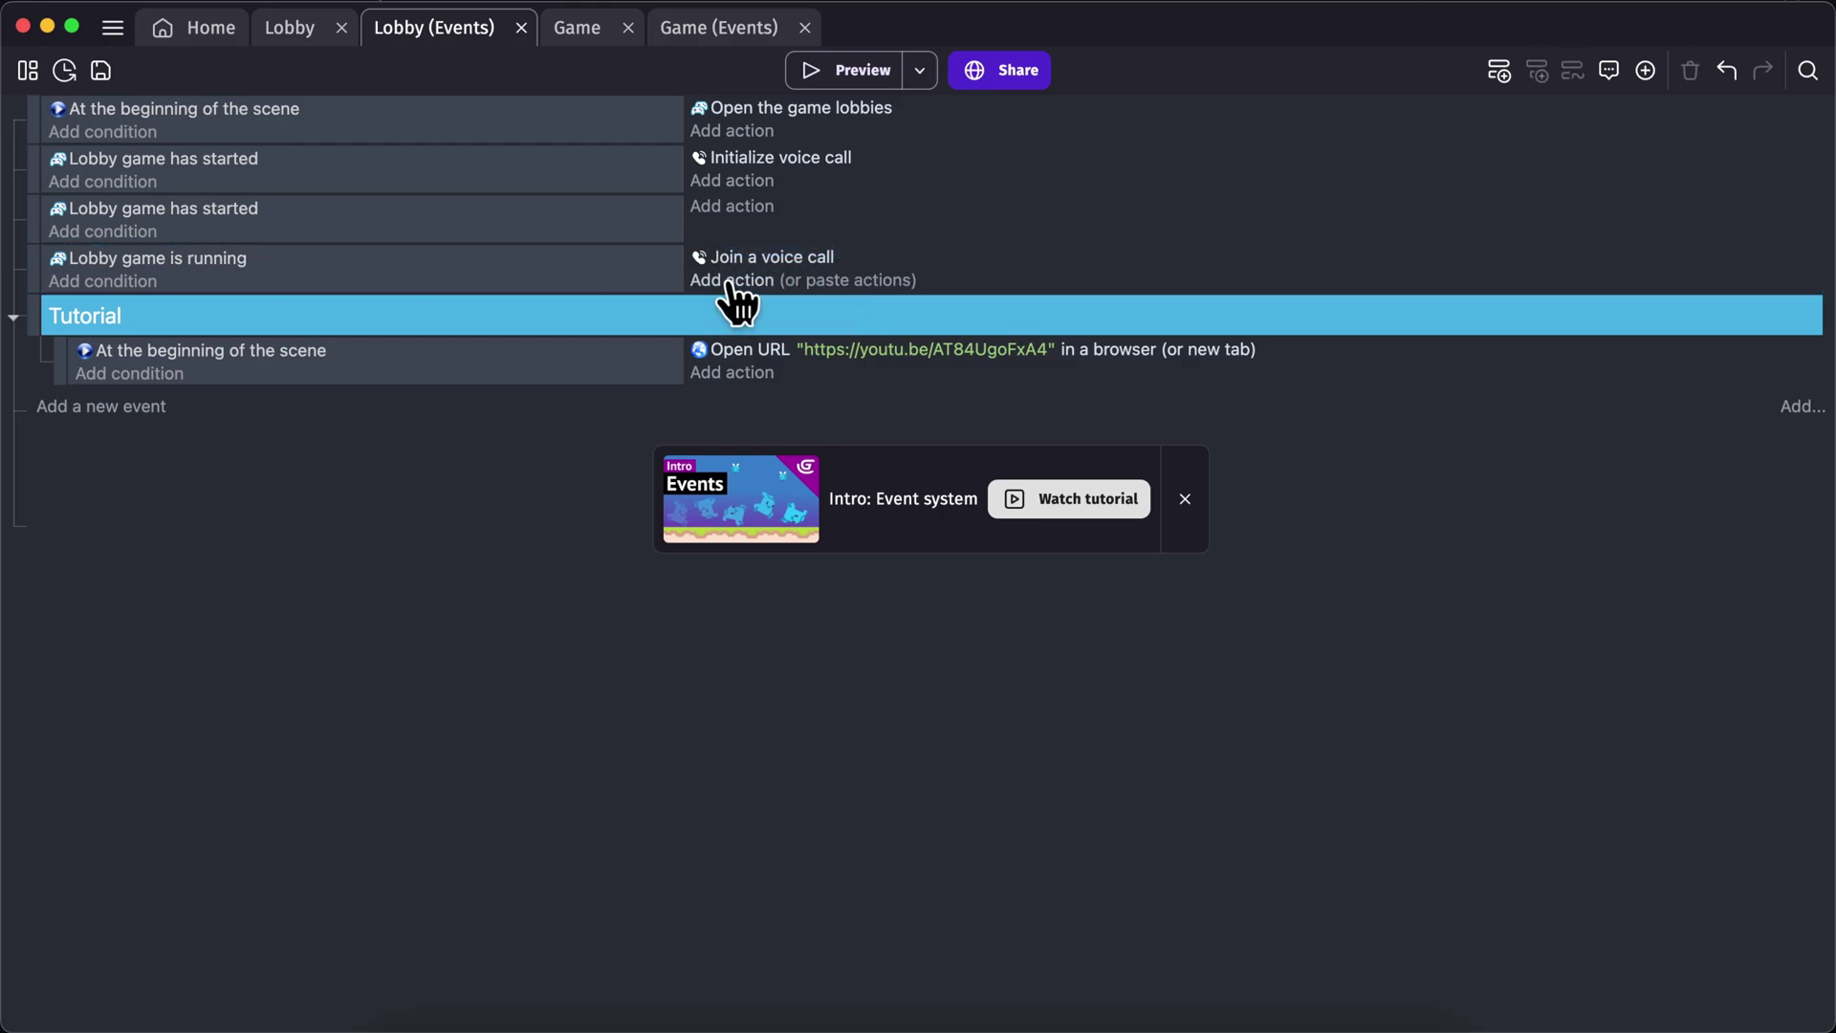
left_click(843, 281)
Add a Wait 1 seconds action placed above the scene change.
left_click(774, 305)
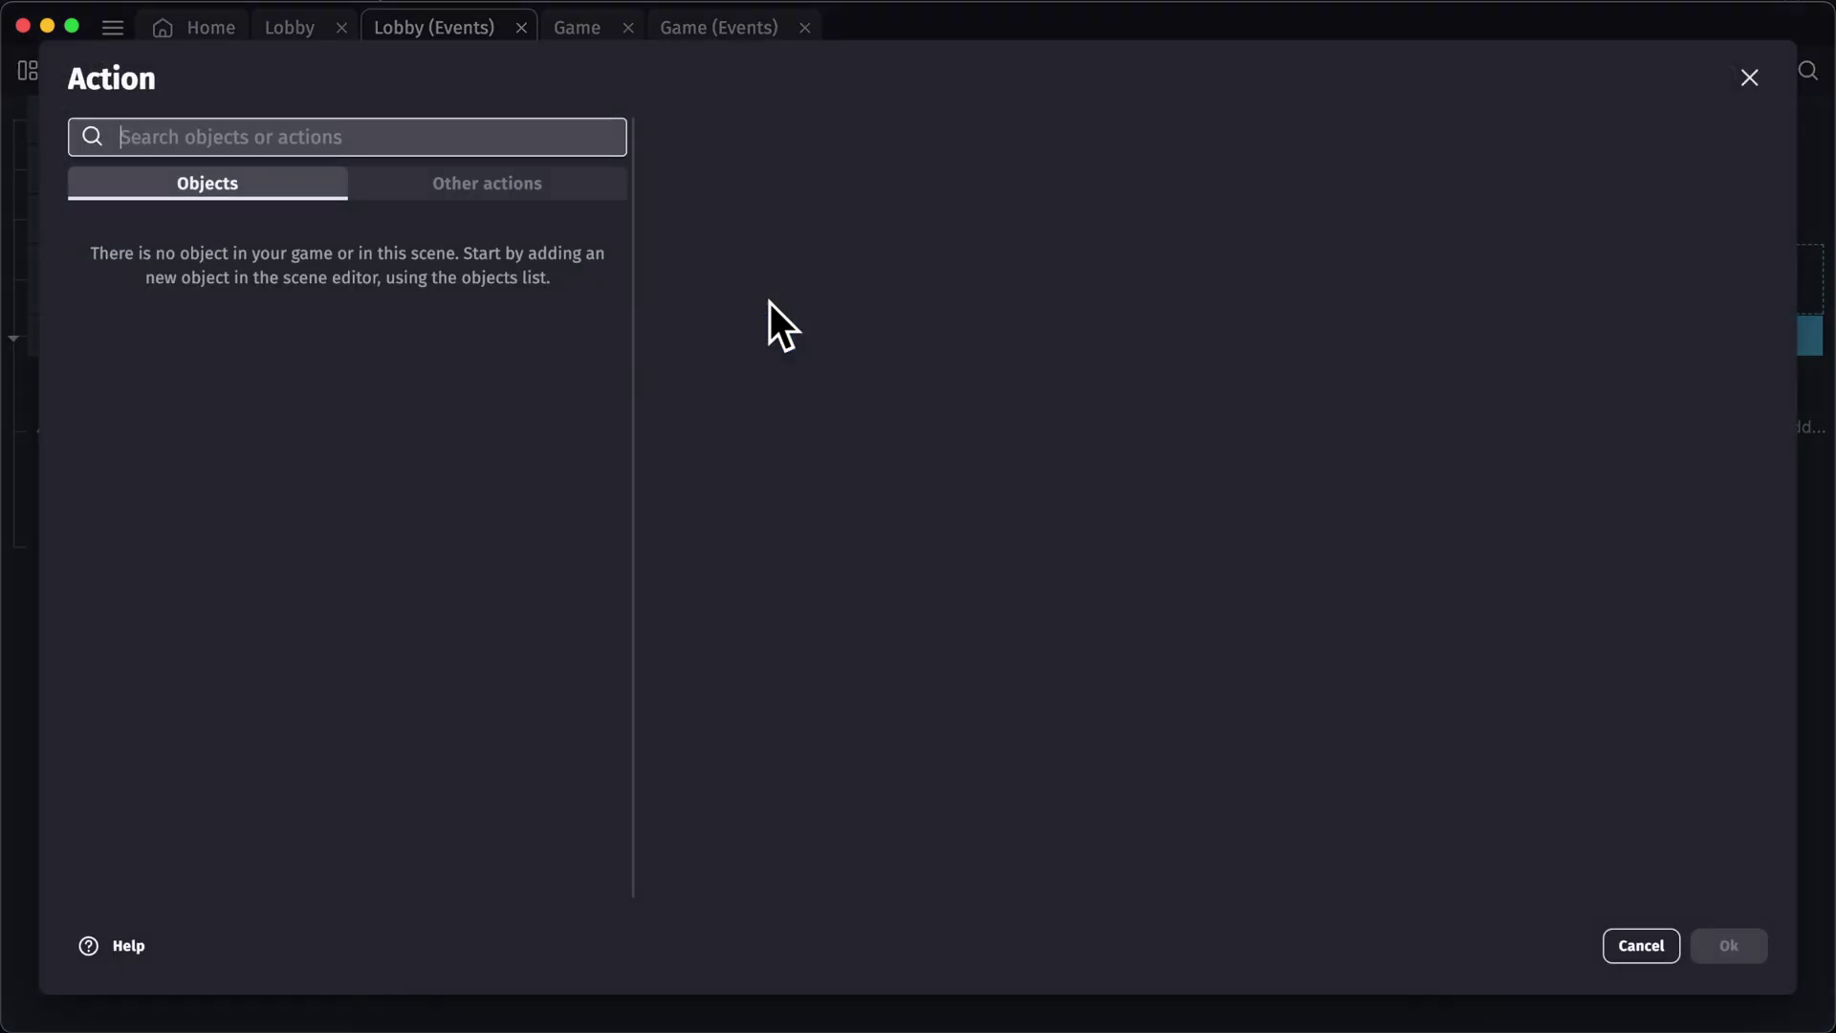
type("wait")
key("Return")
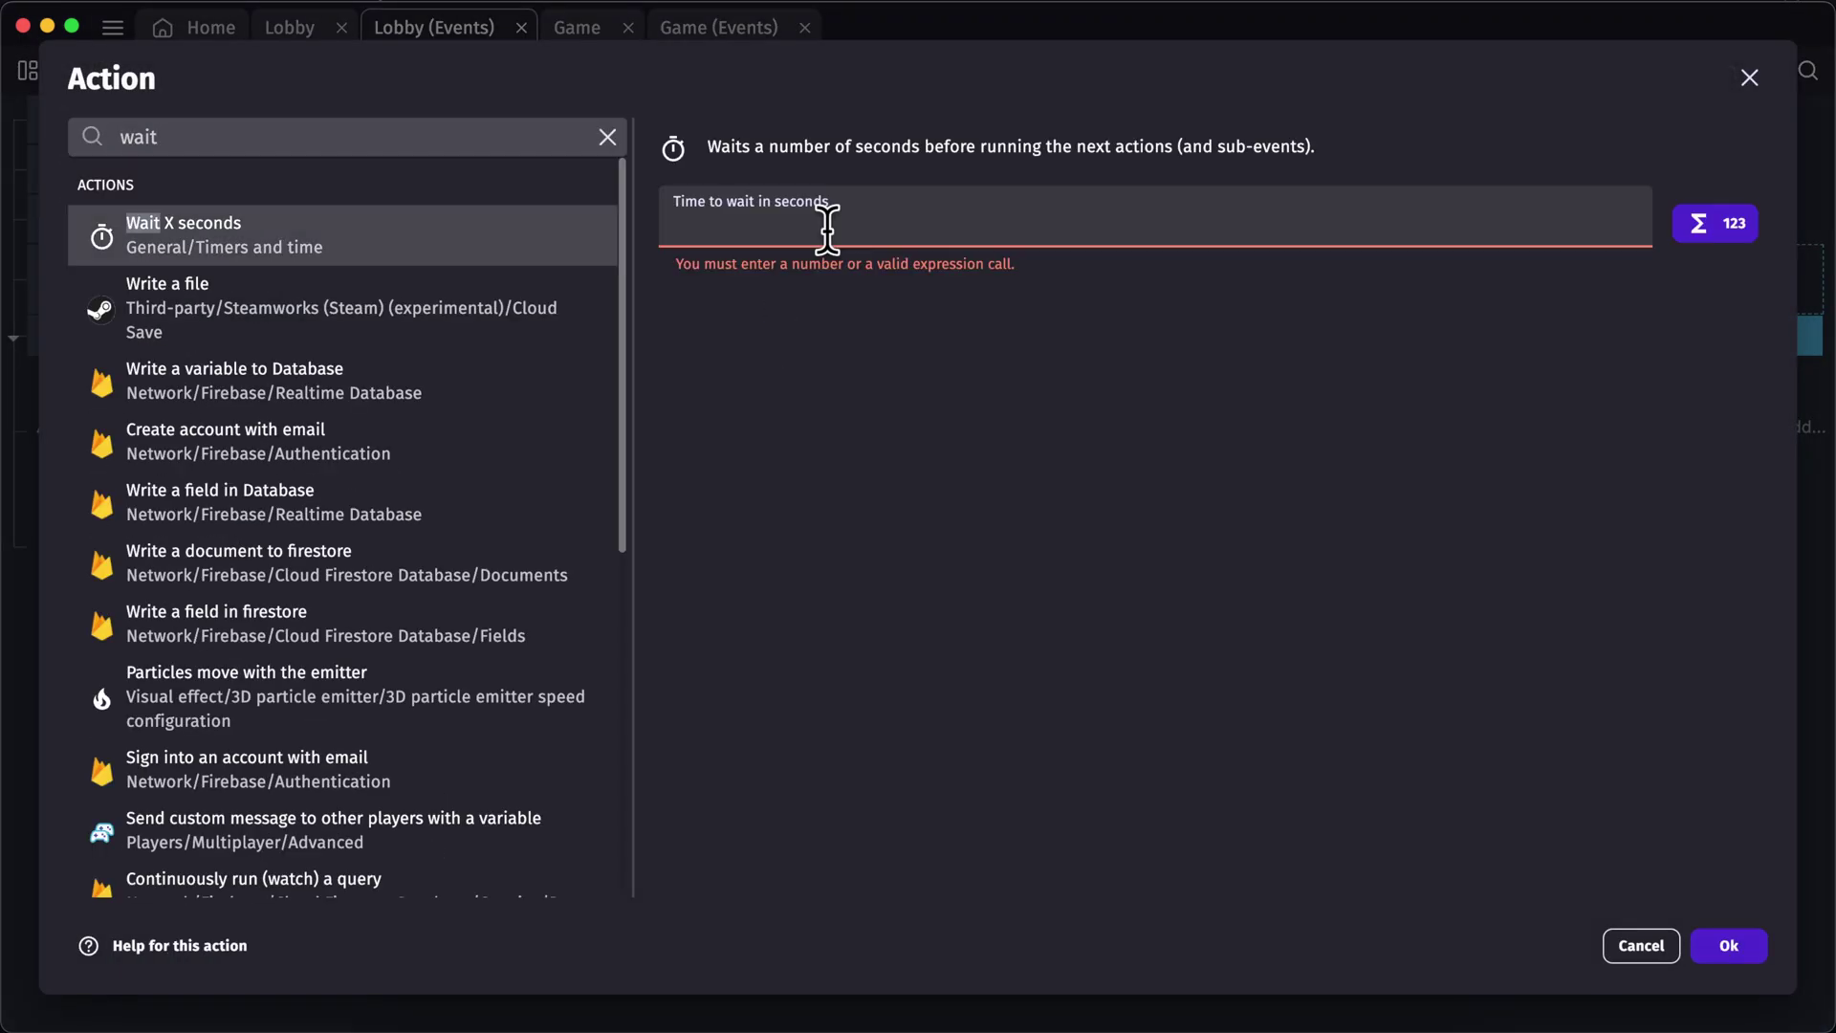
type("1")
left_click(1729, 950)
left_click_drag(725, 304, 727, 287)
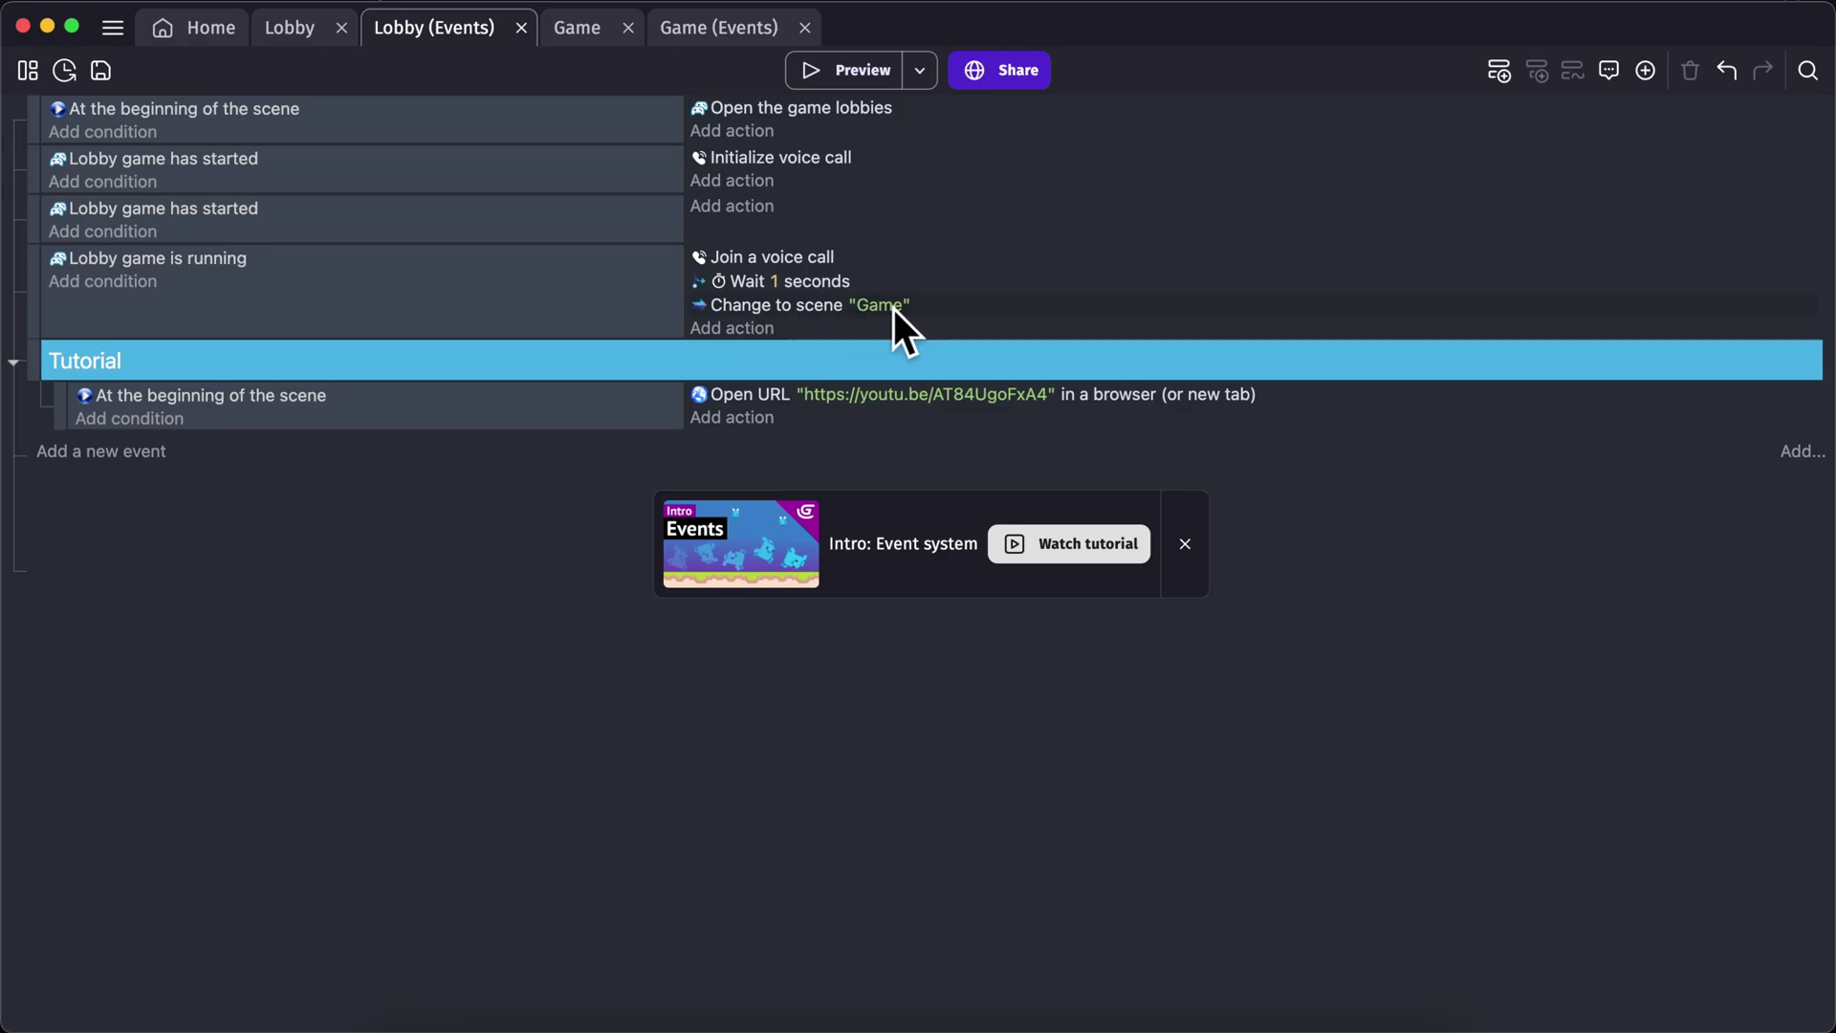
Delete the empty 'Lobby game has started' event and save the project.
left_click(771, 231)
key("Delete")
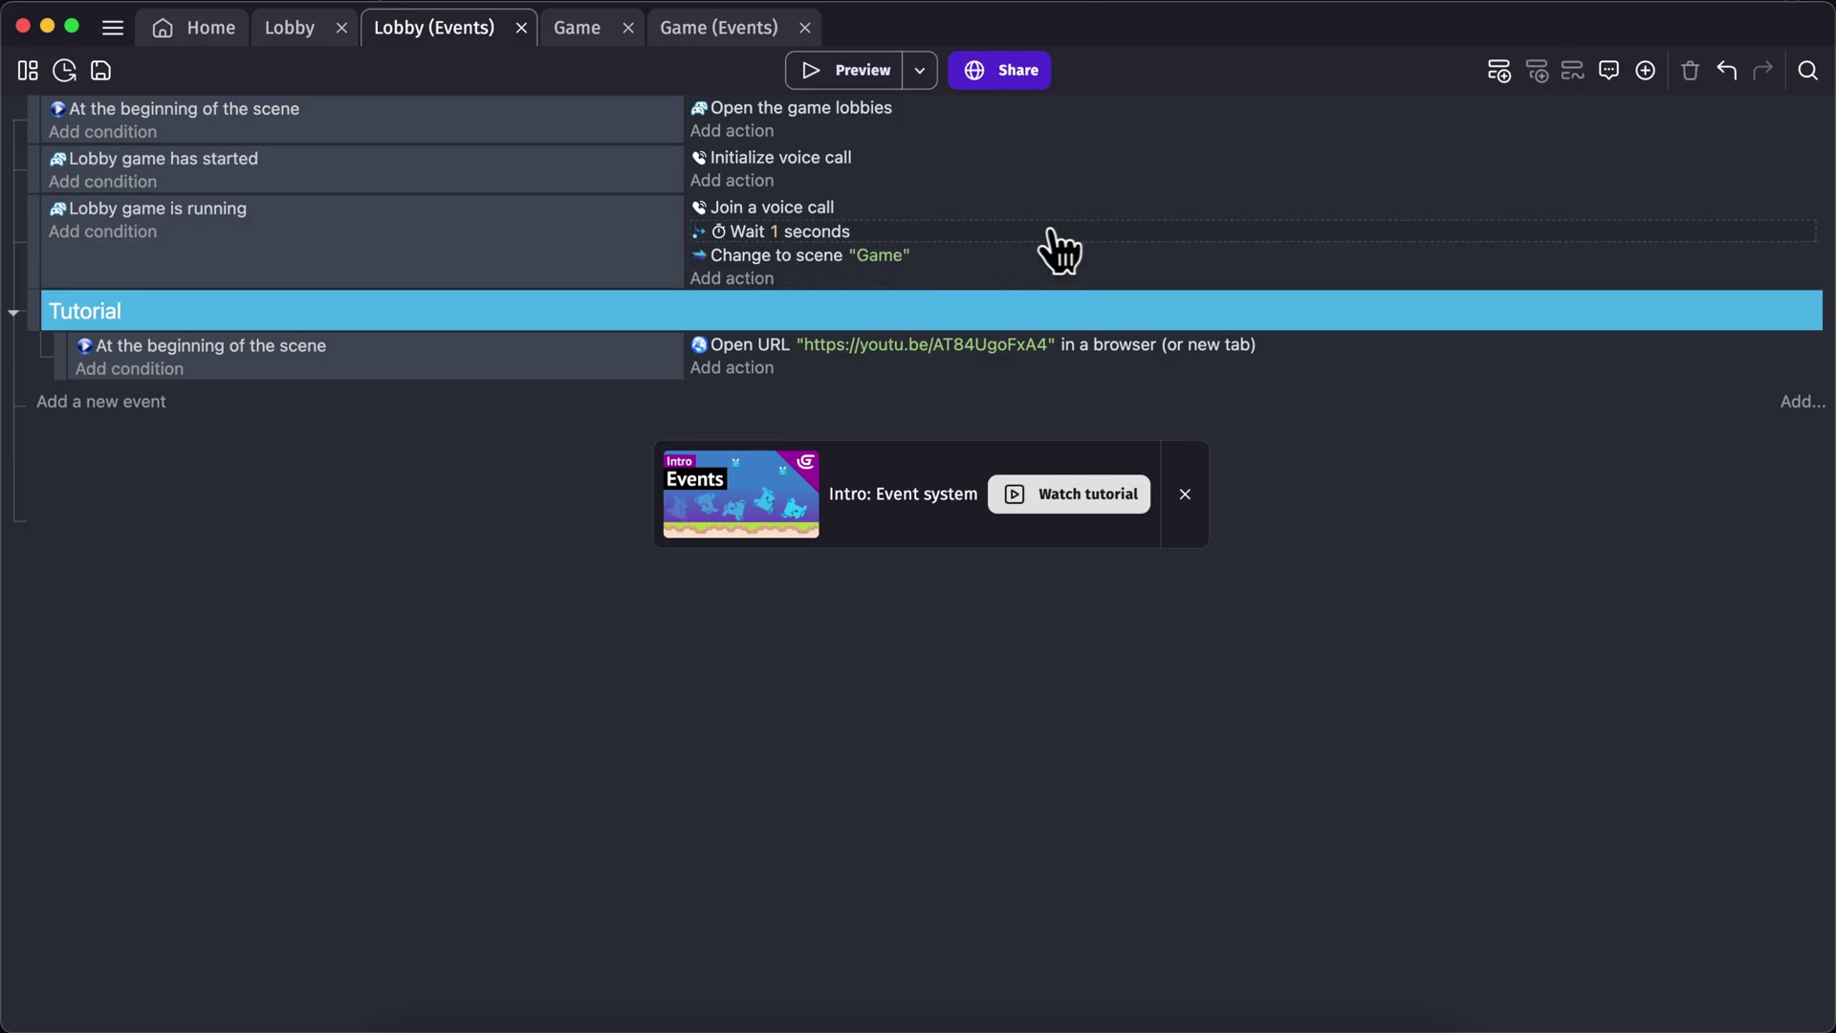
key("super+s")
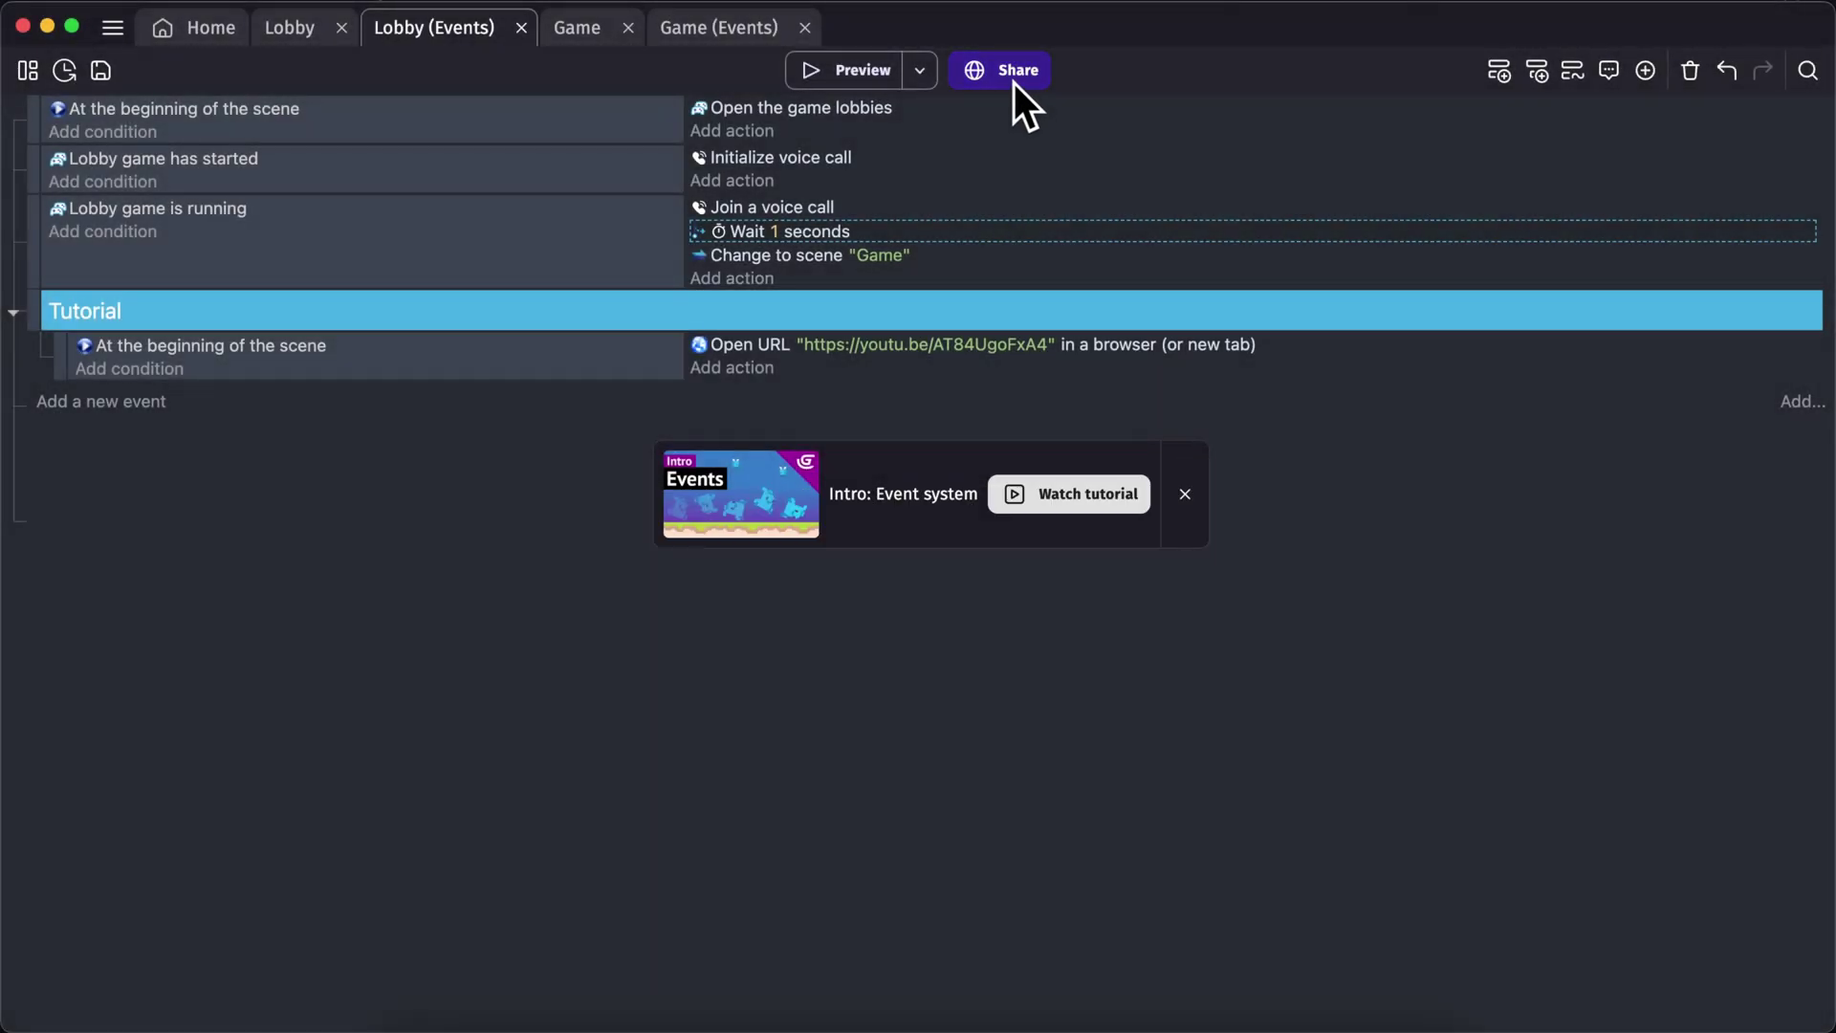
Publish the game to gd.games and copy its shareable link.
left_click(1012, 72)
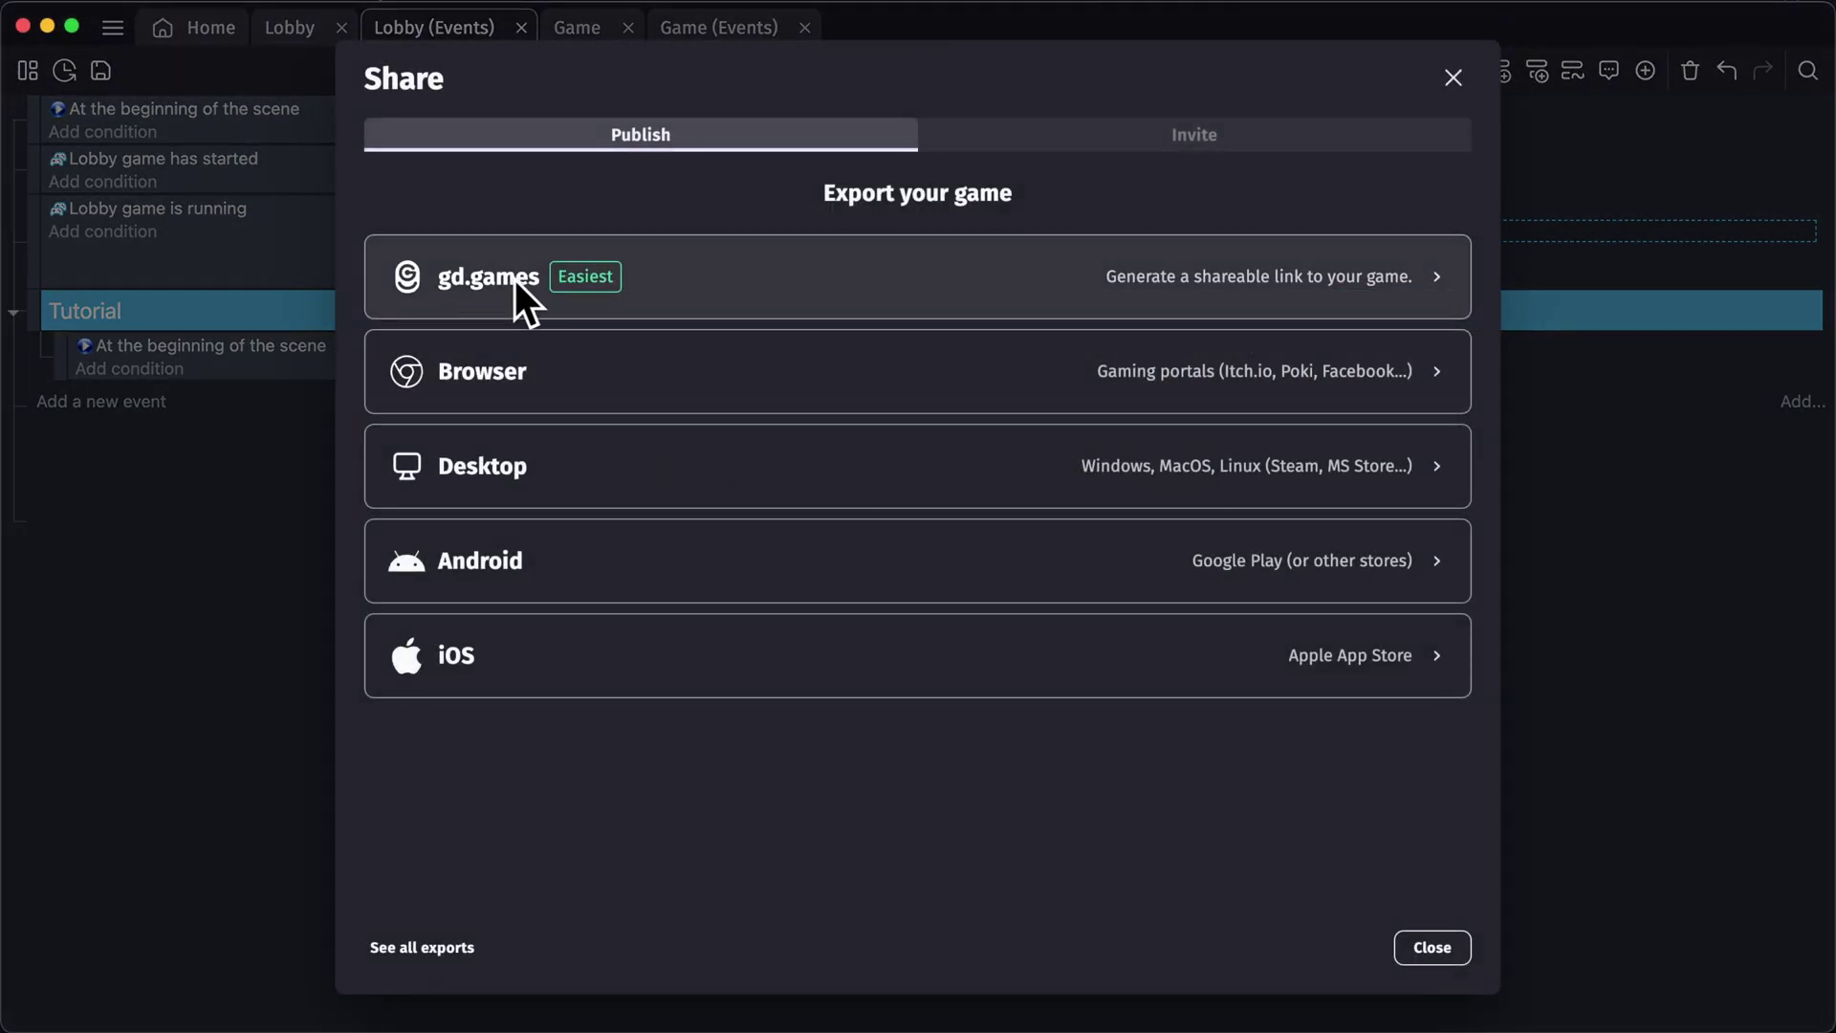
left_click(457, 281)
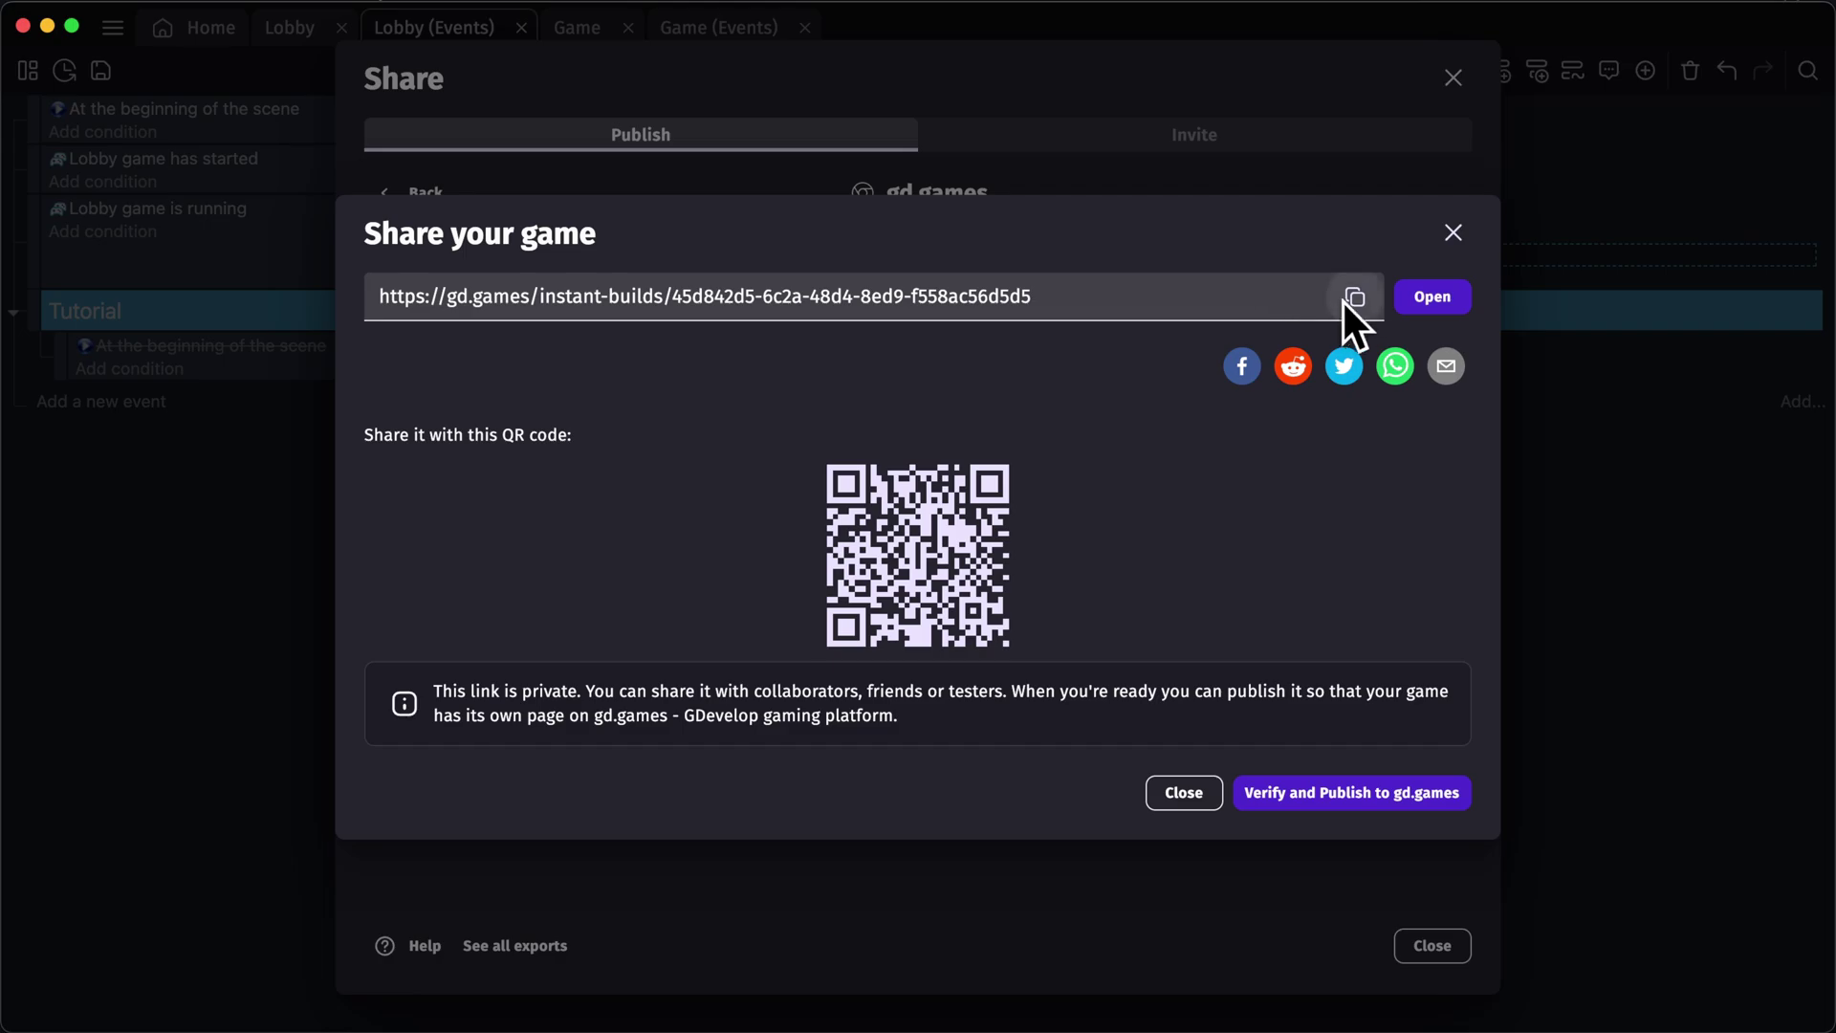
left_click(1355, 299)
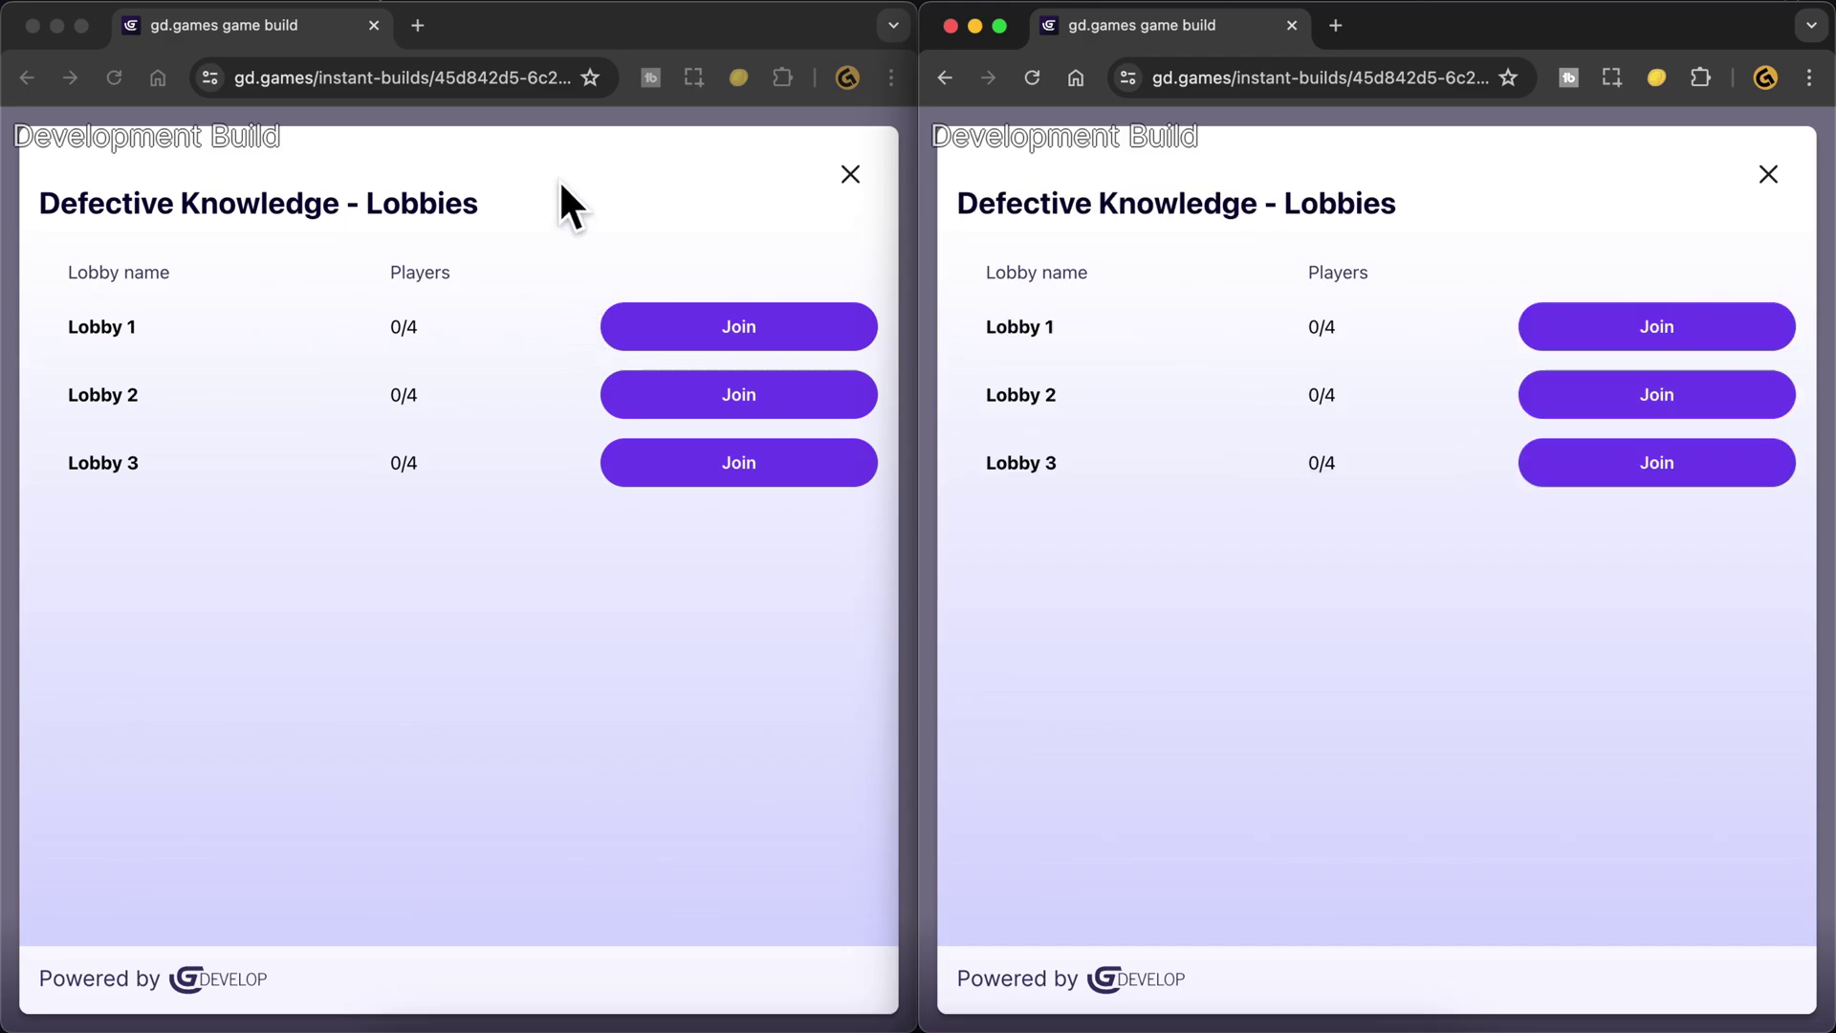
Join Lobby 1 as both players in their browser windows.
left_click(711, 280)
left_click(1606, 338)
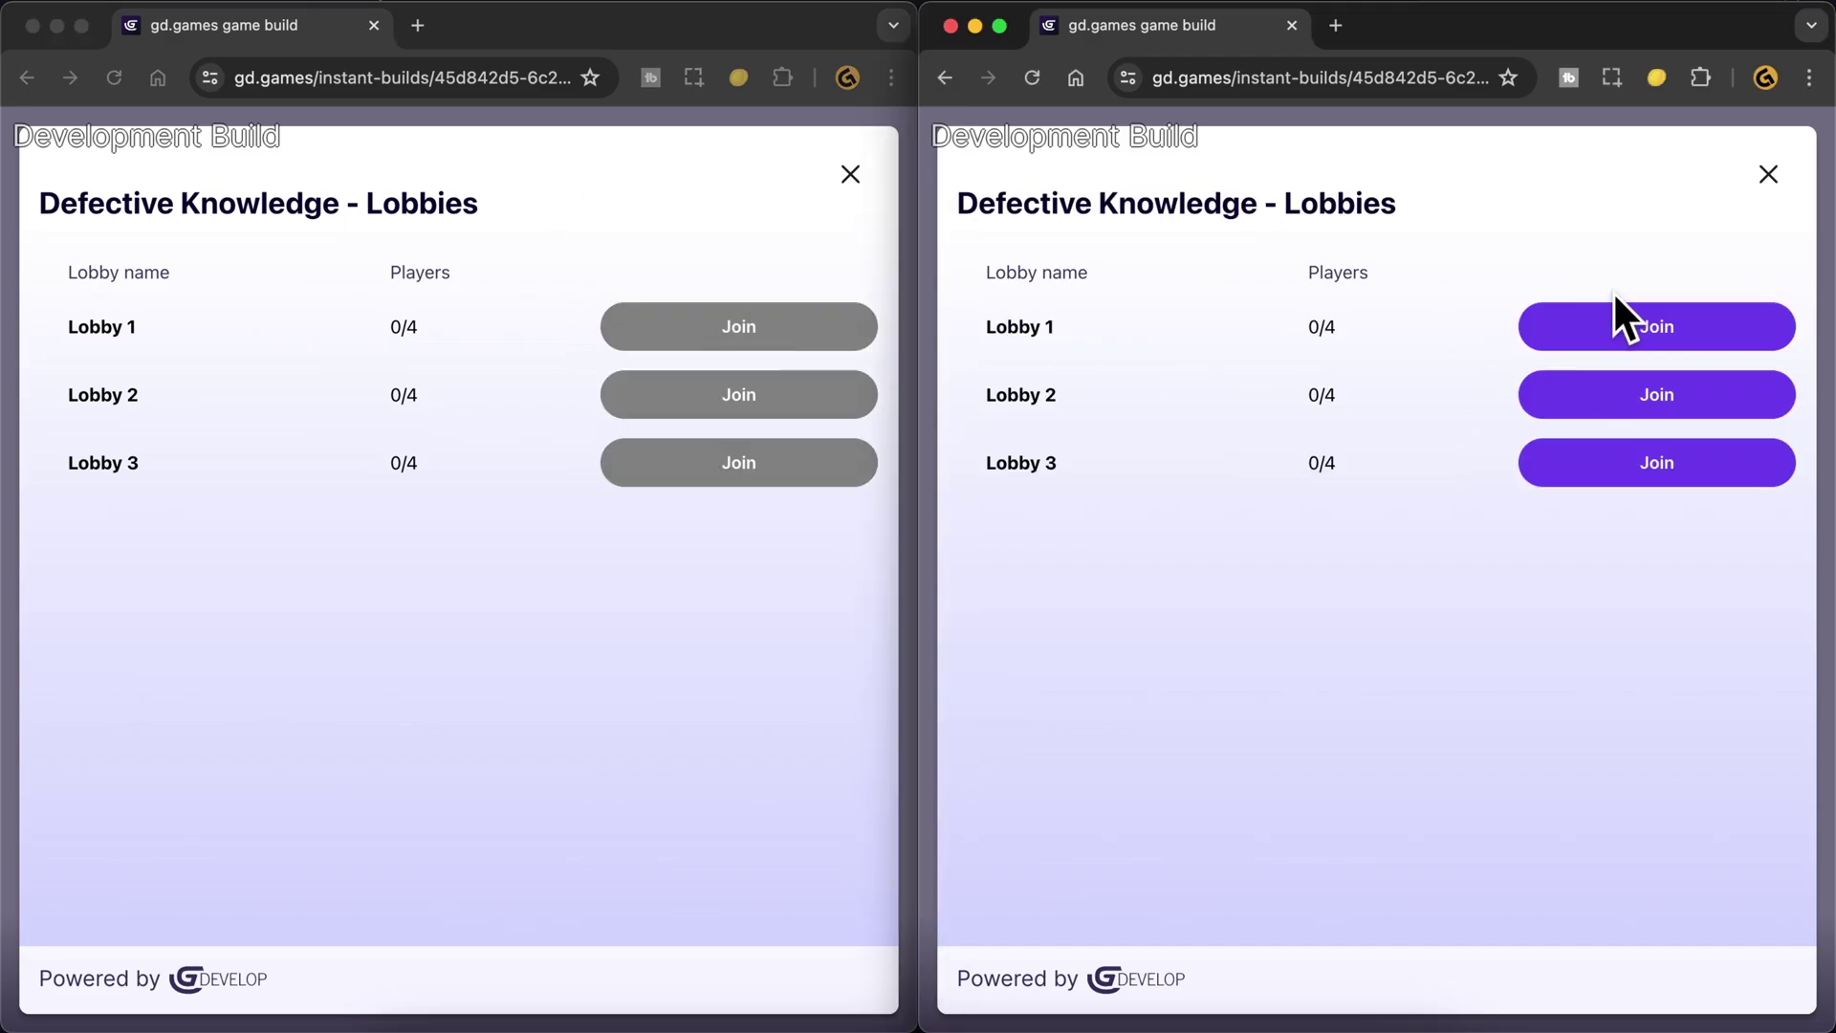
left_click(1628, 327)
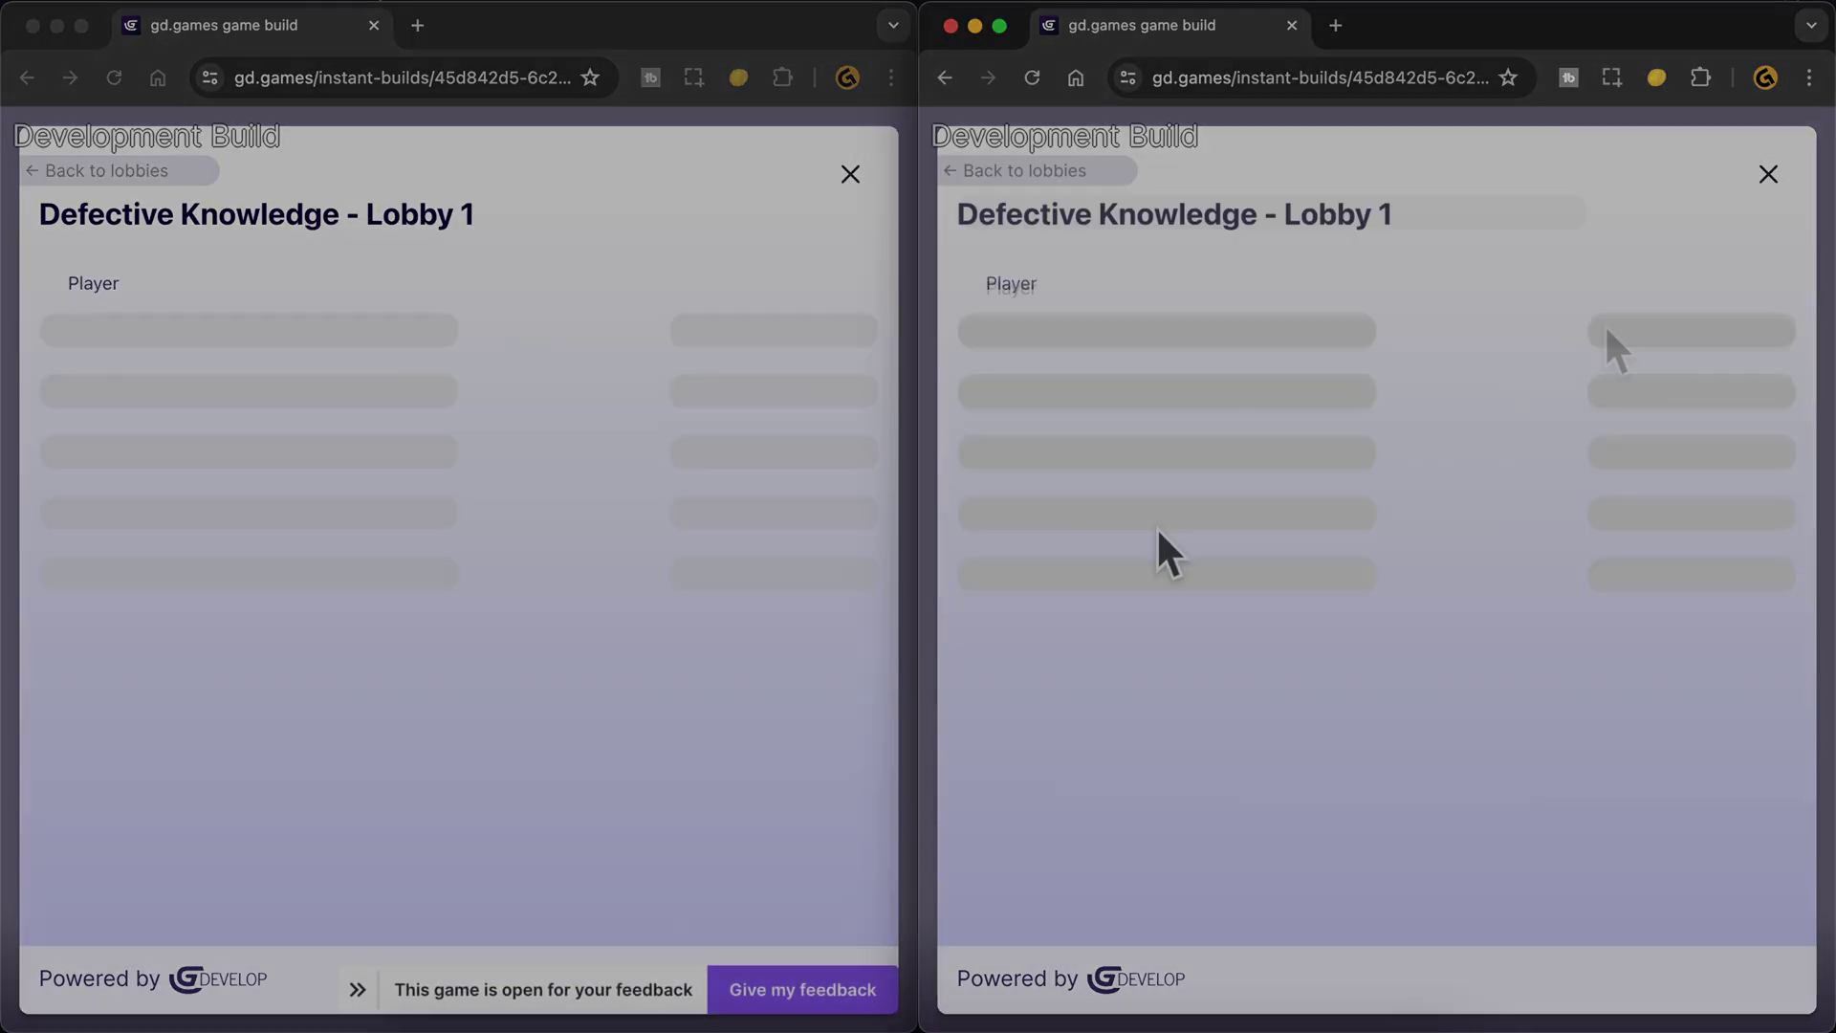
Mark both players ready and start the multiplayer match.
left_click(798, 263)
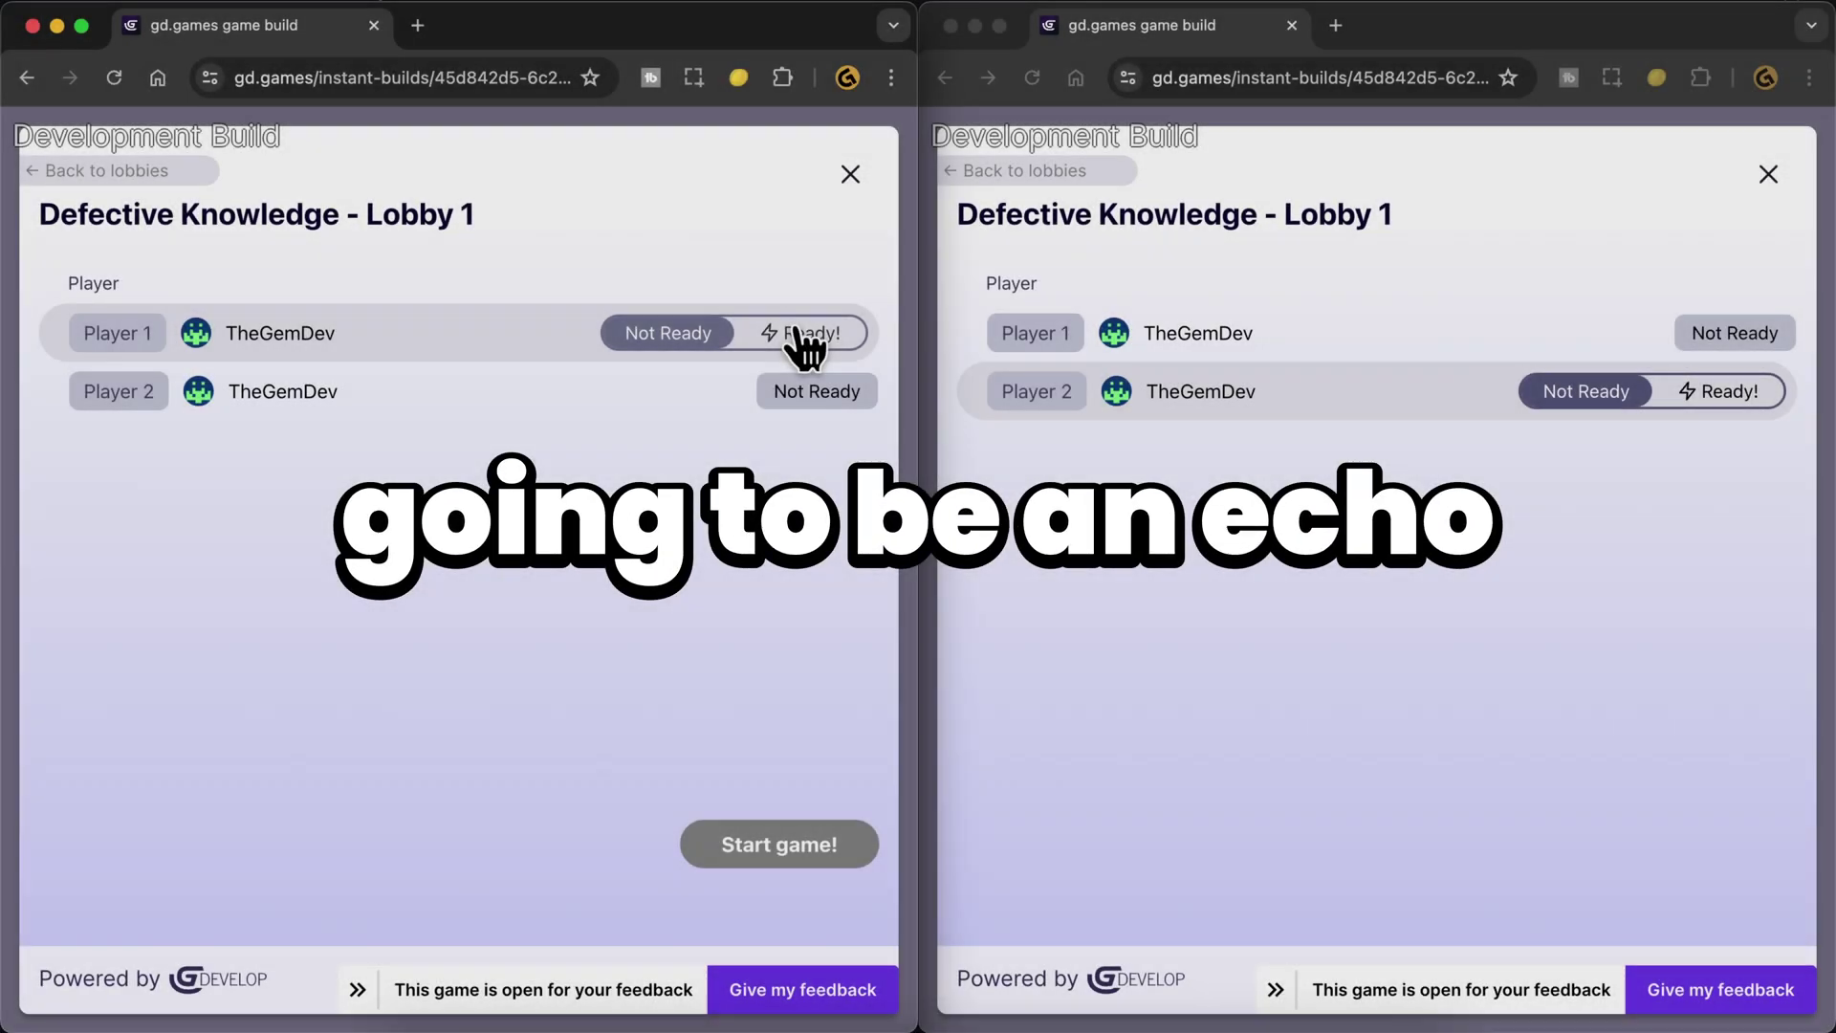
left_click(799, 338)
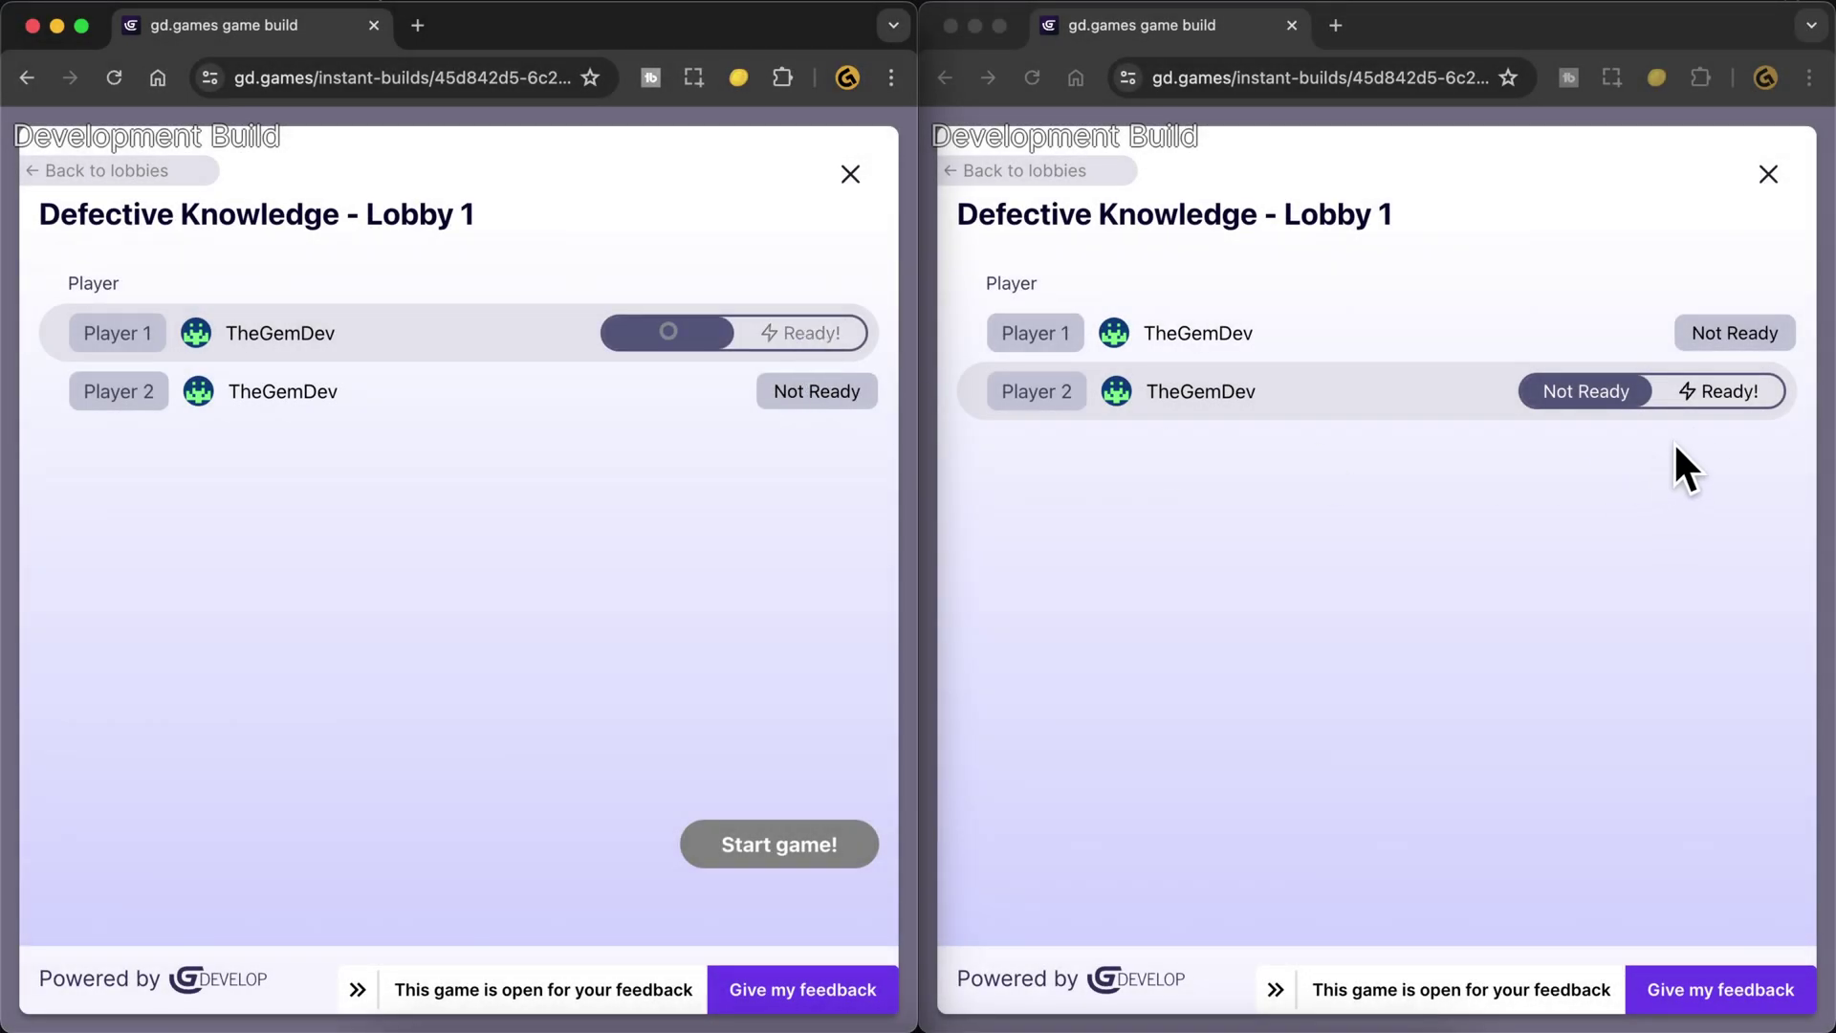
left_click(1723, 384)
left_click(728, 844)
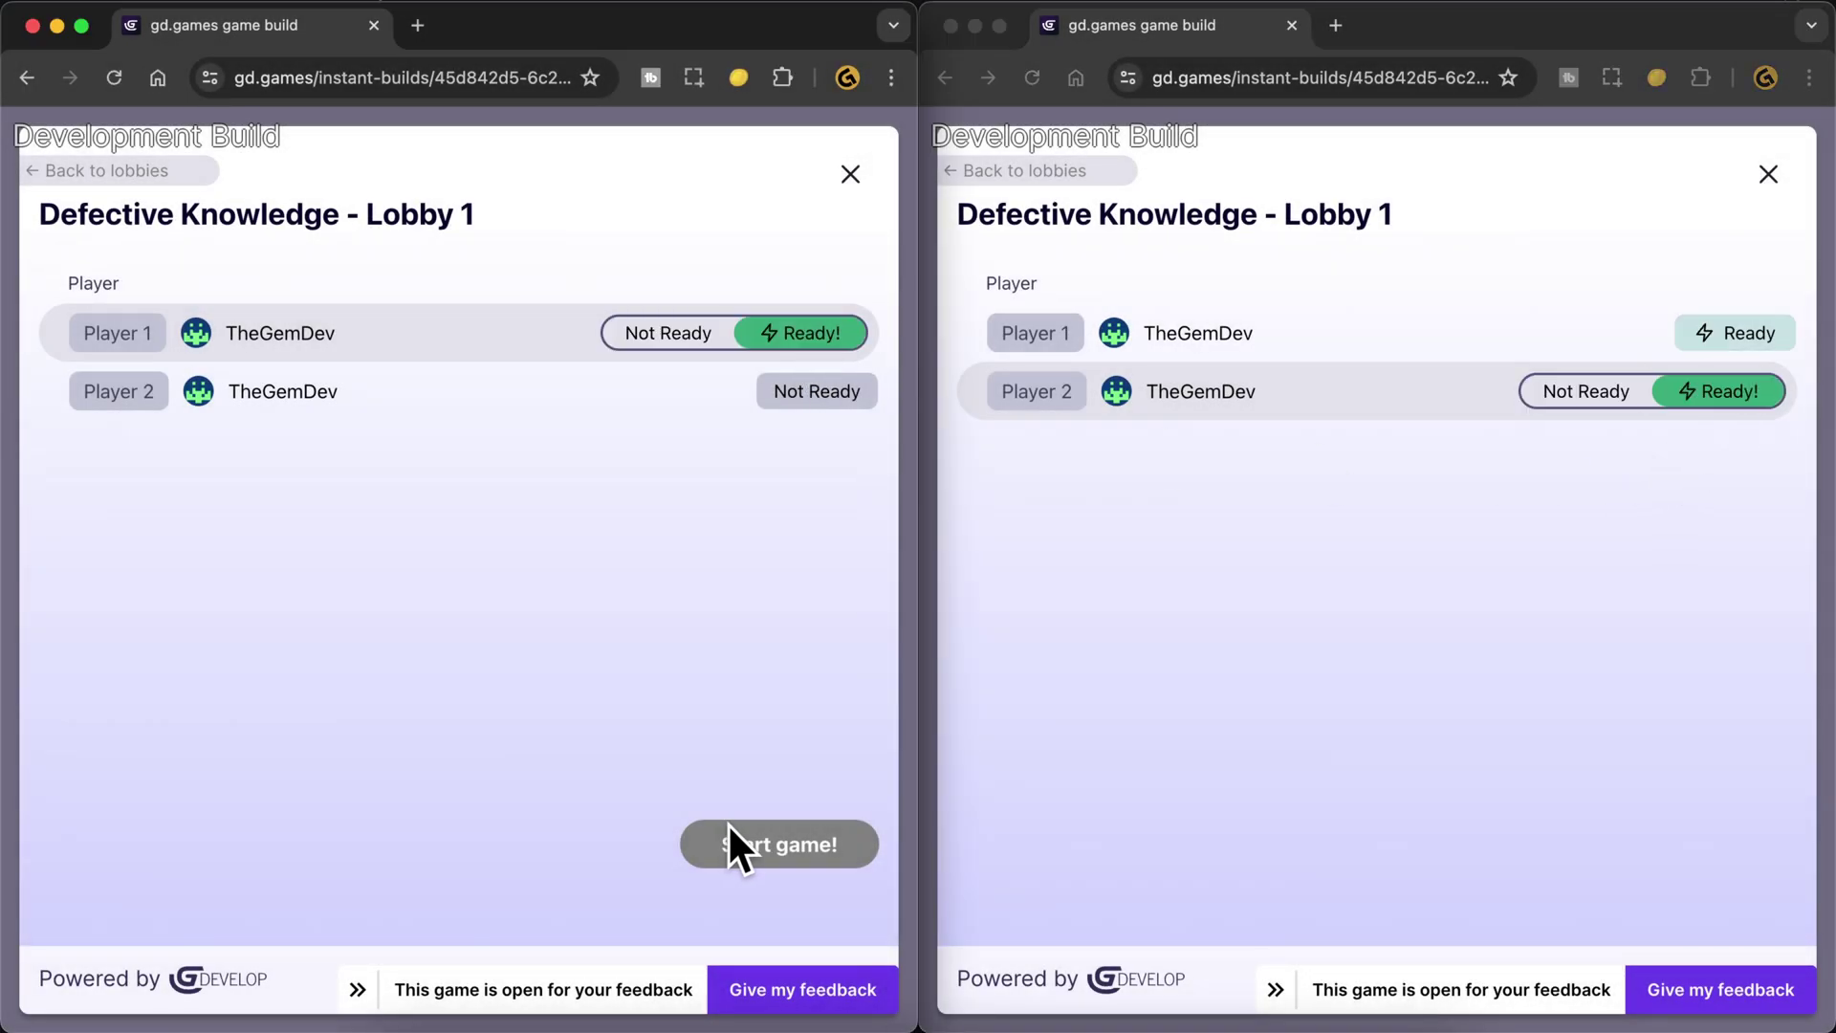
left_click(755, 843)
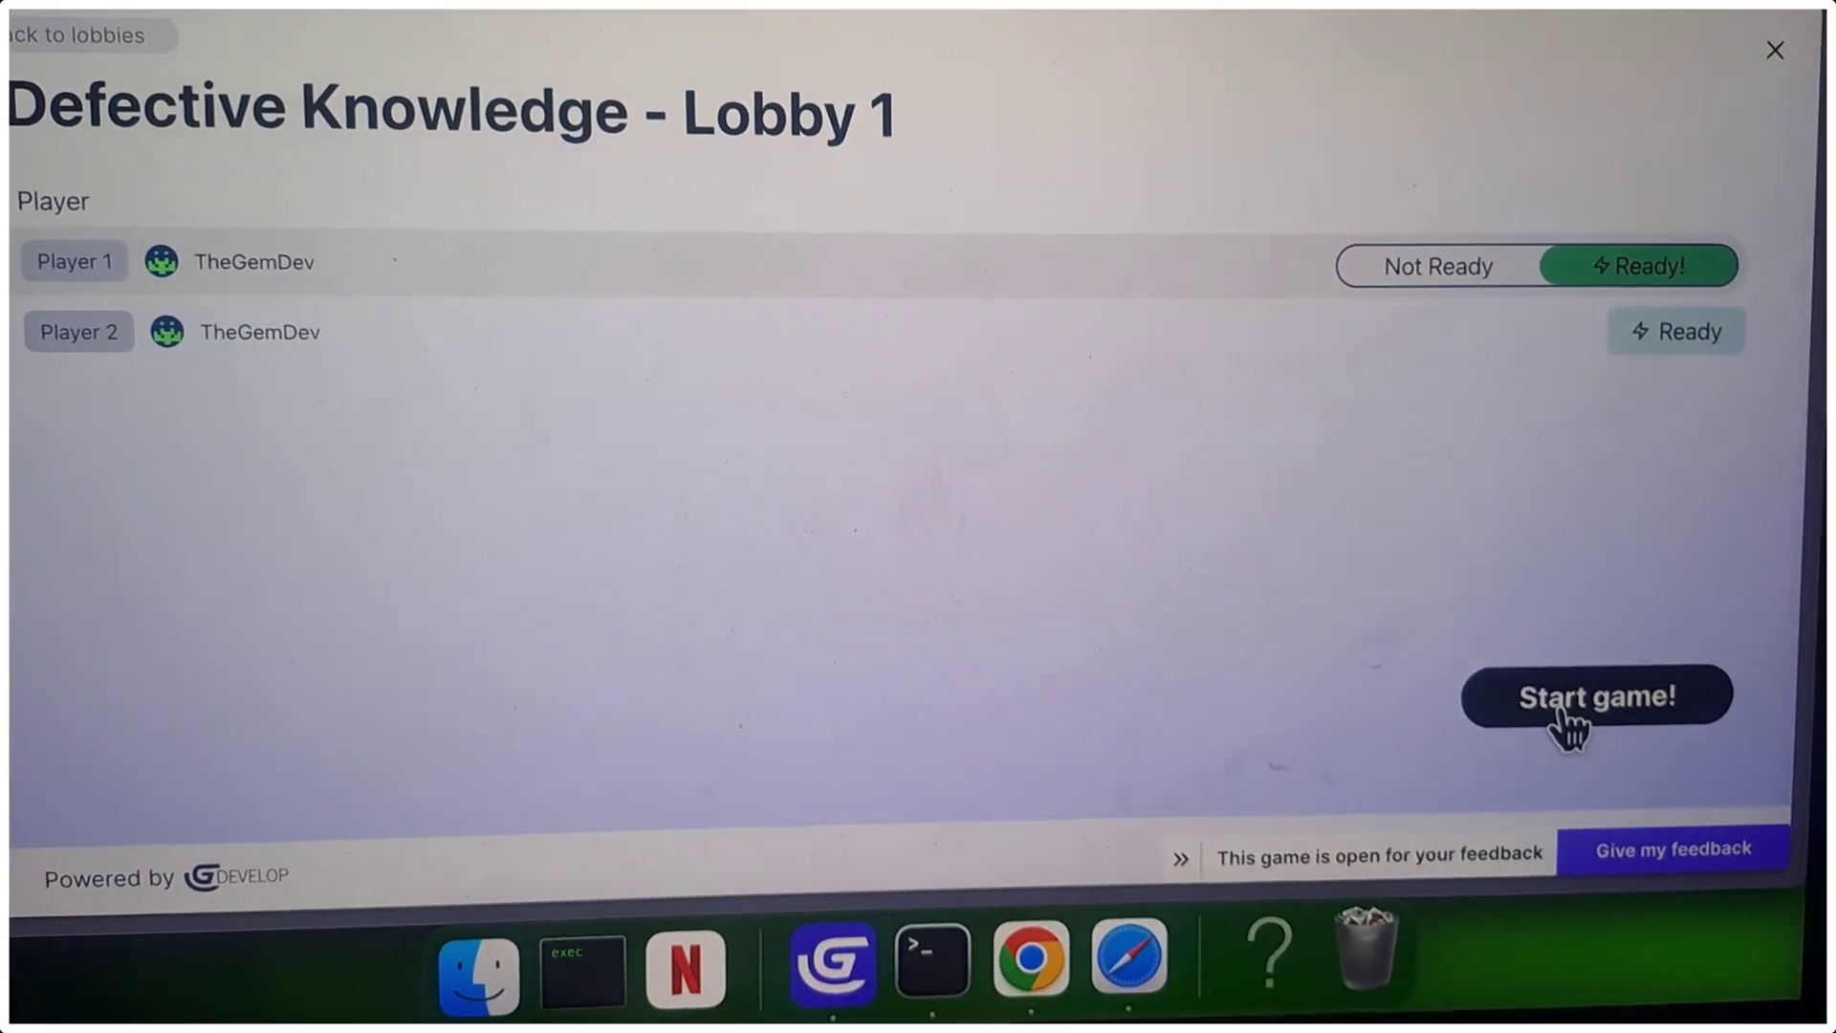
Start the Lobby 1 match so both tanks appear in the maze.
left_click(1647, 645)
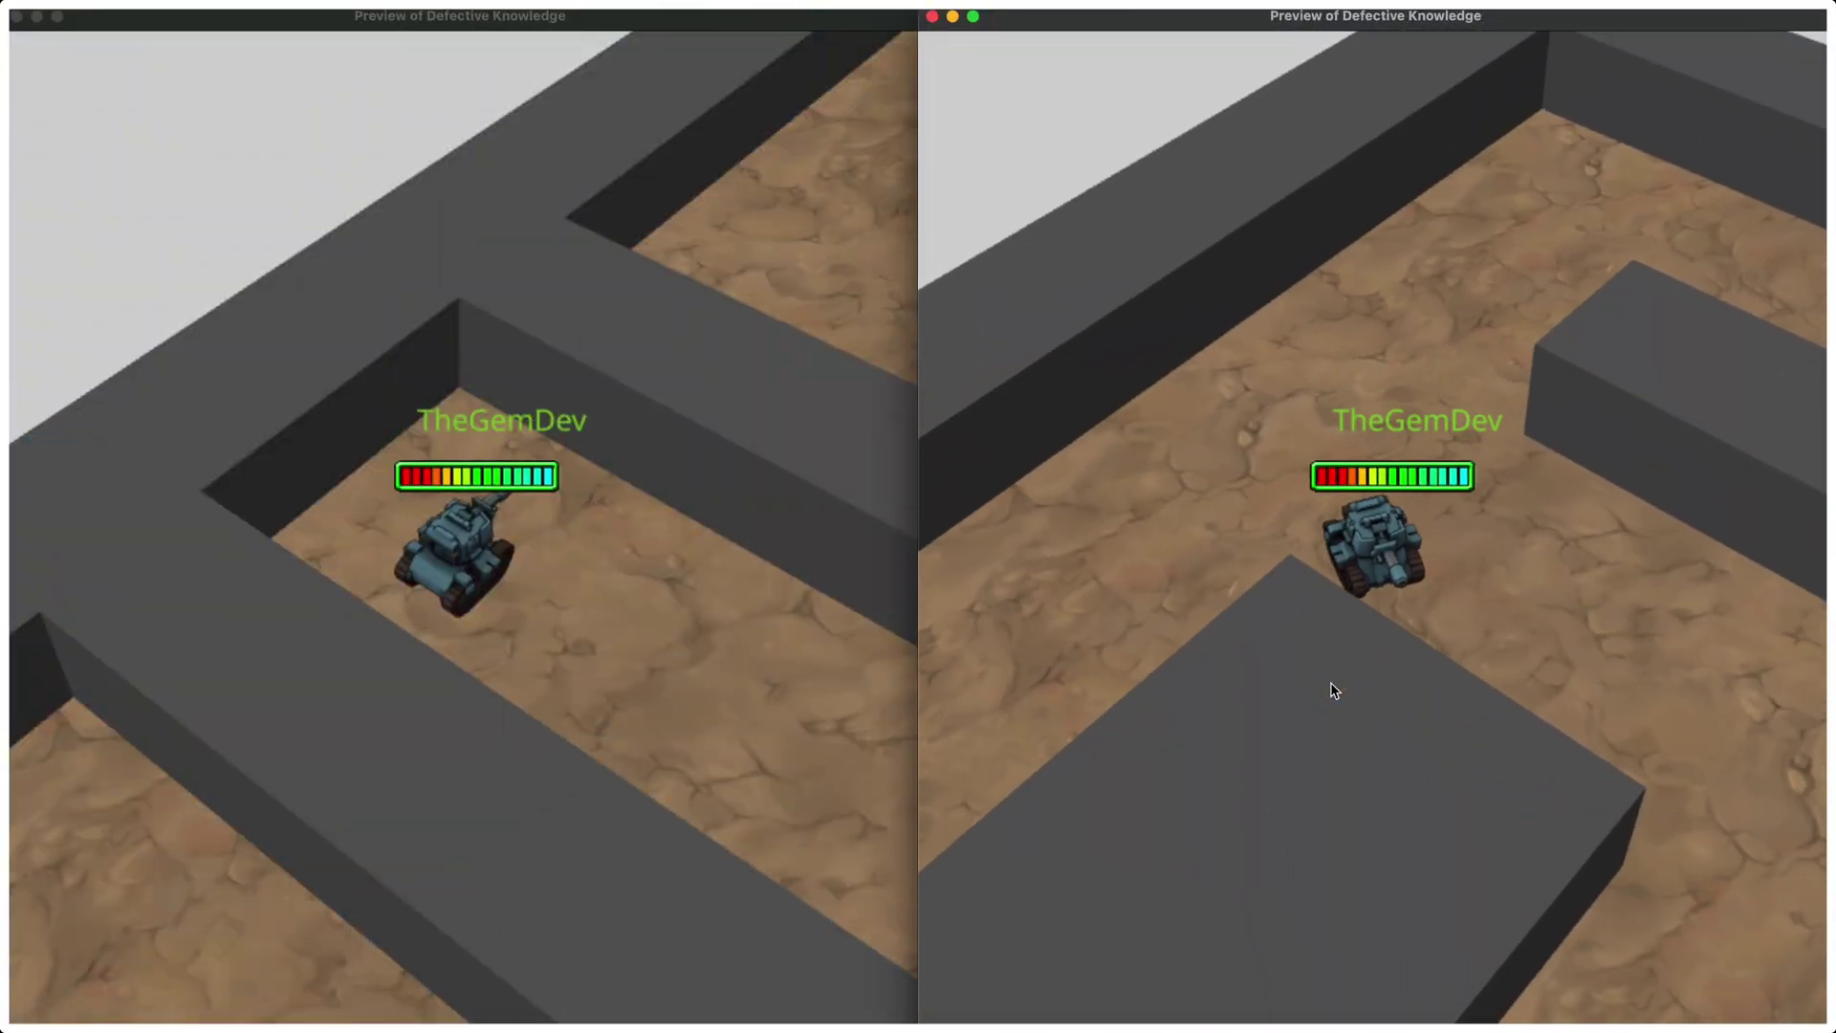
Drive the tank toward the enemy tank, shoot it, then back away.
key("Up")
key("space")
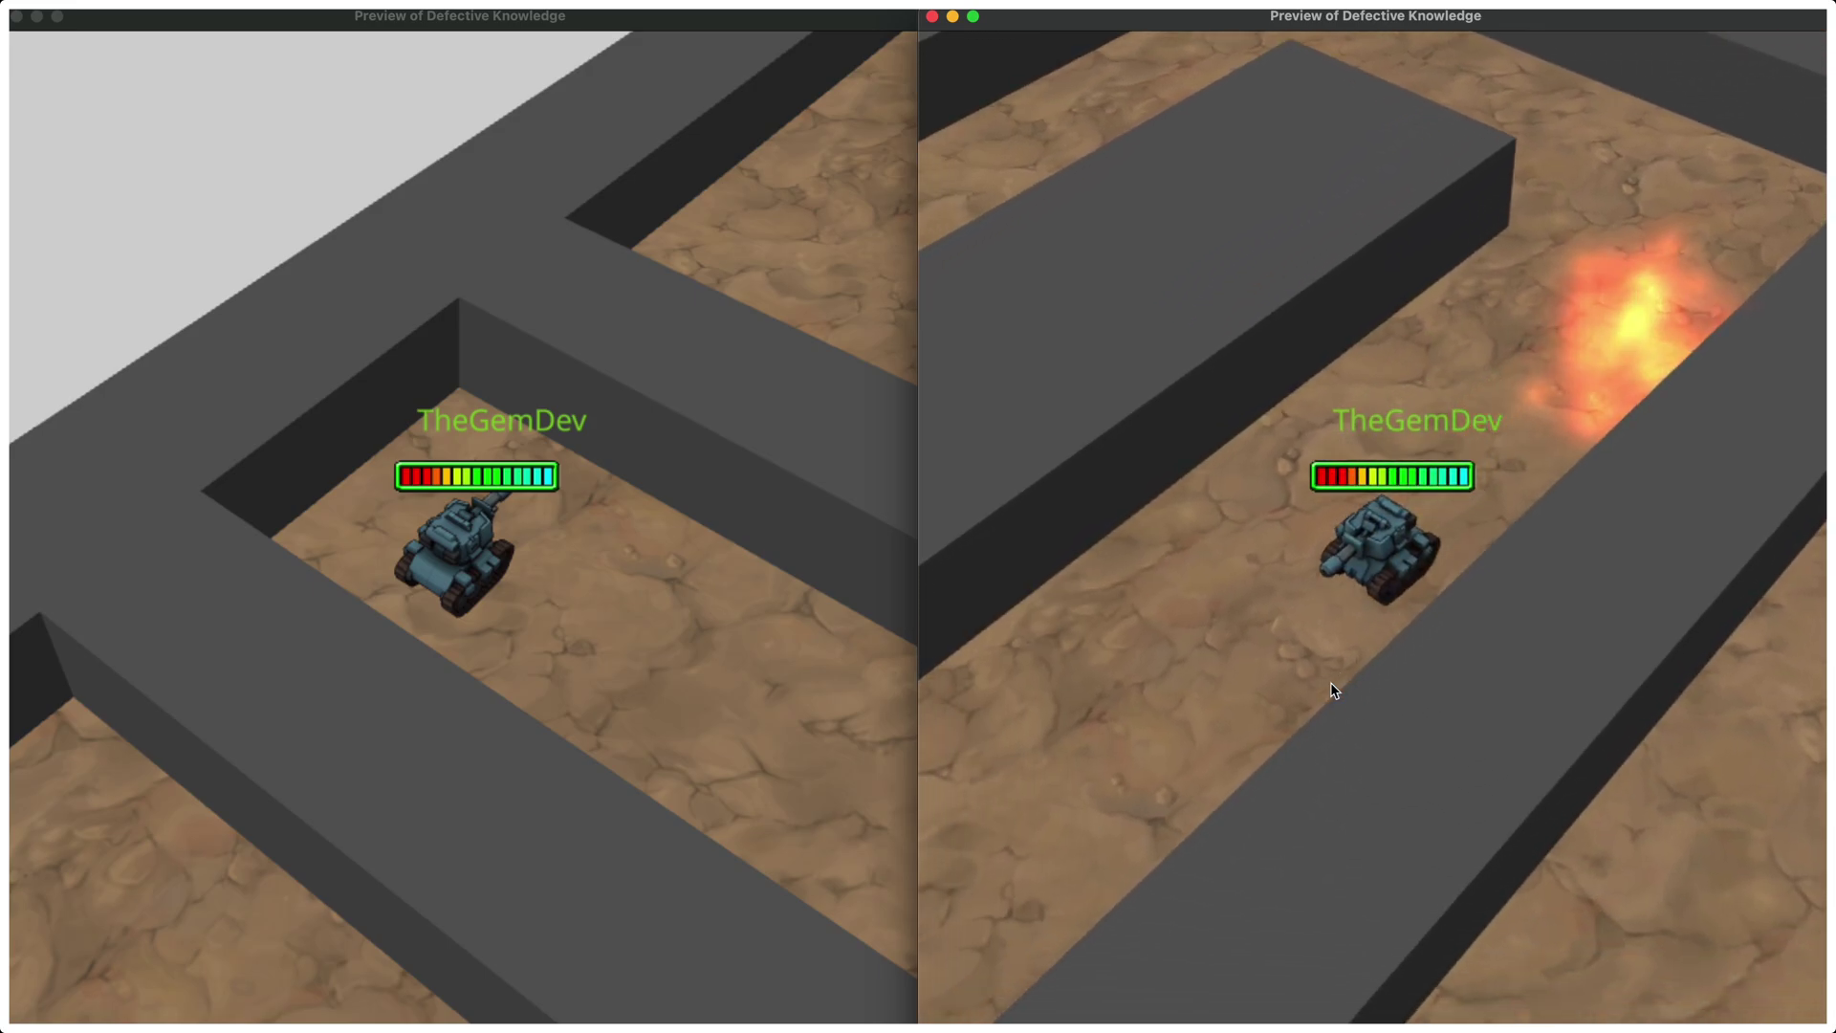
key("Up")
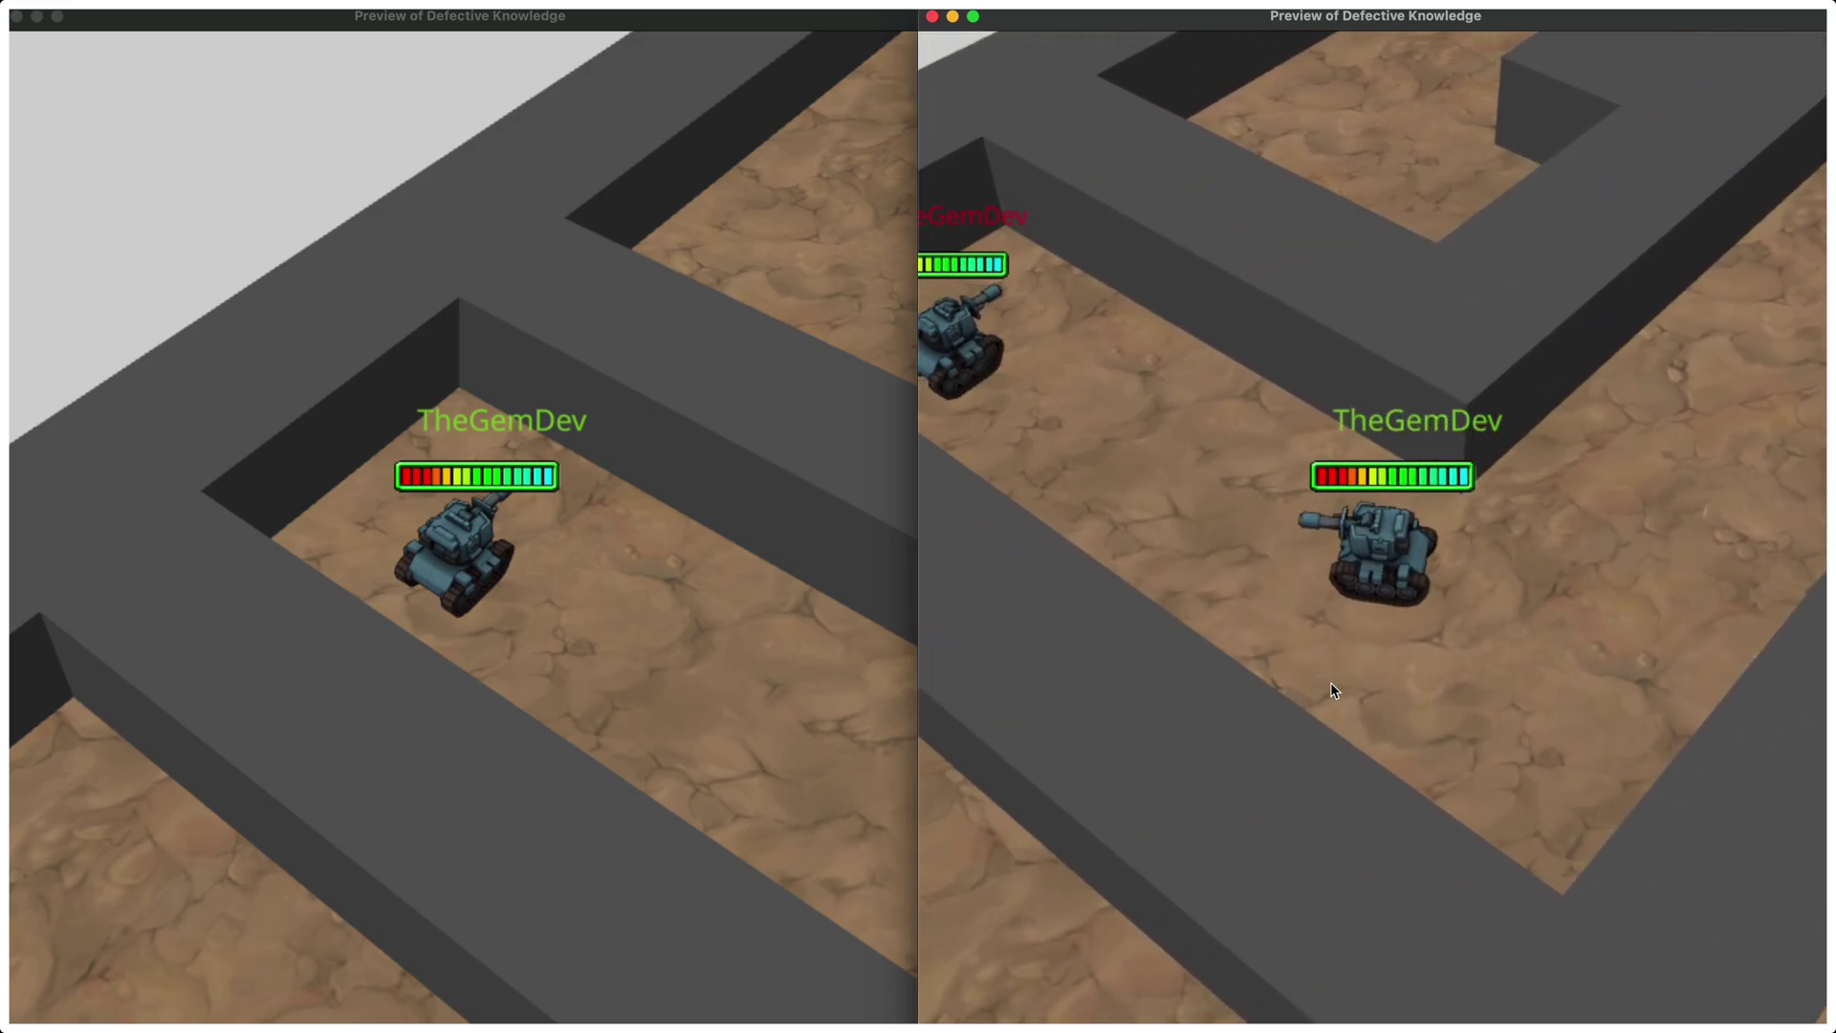
key("Up")
key("space")
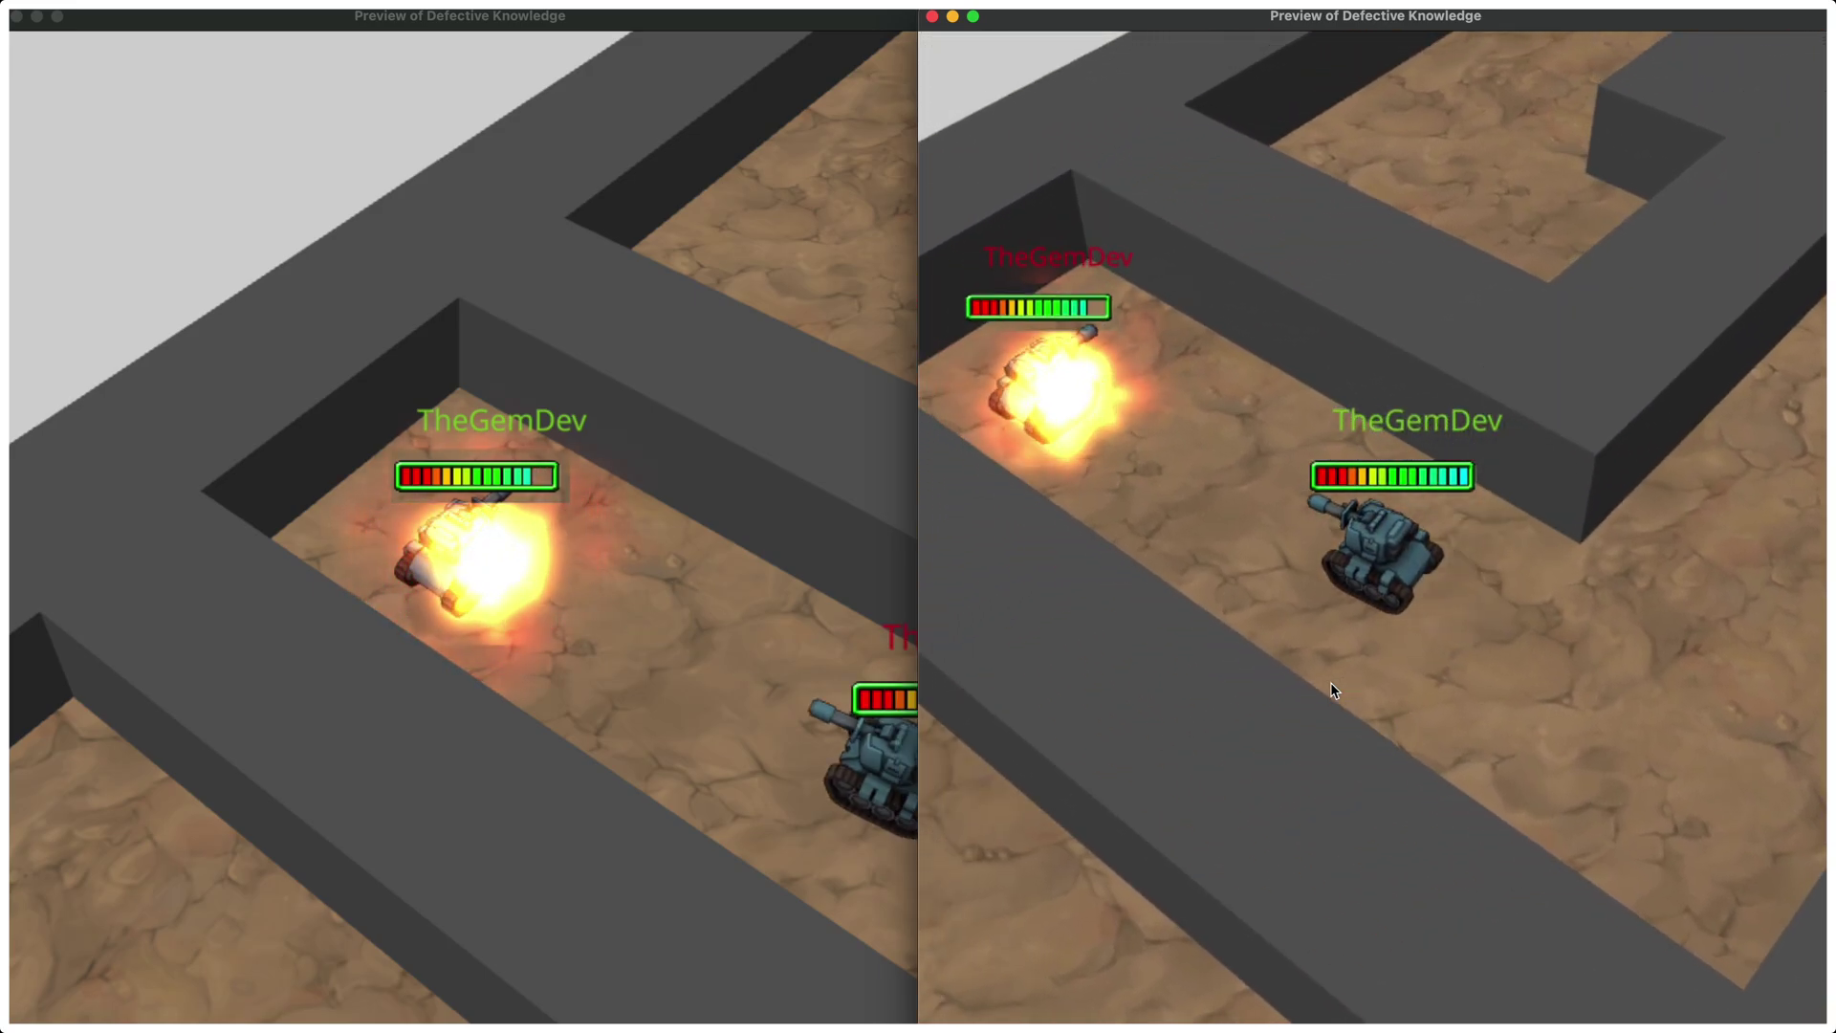
key("Down")
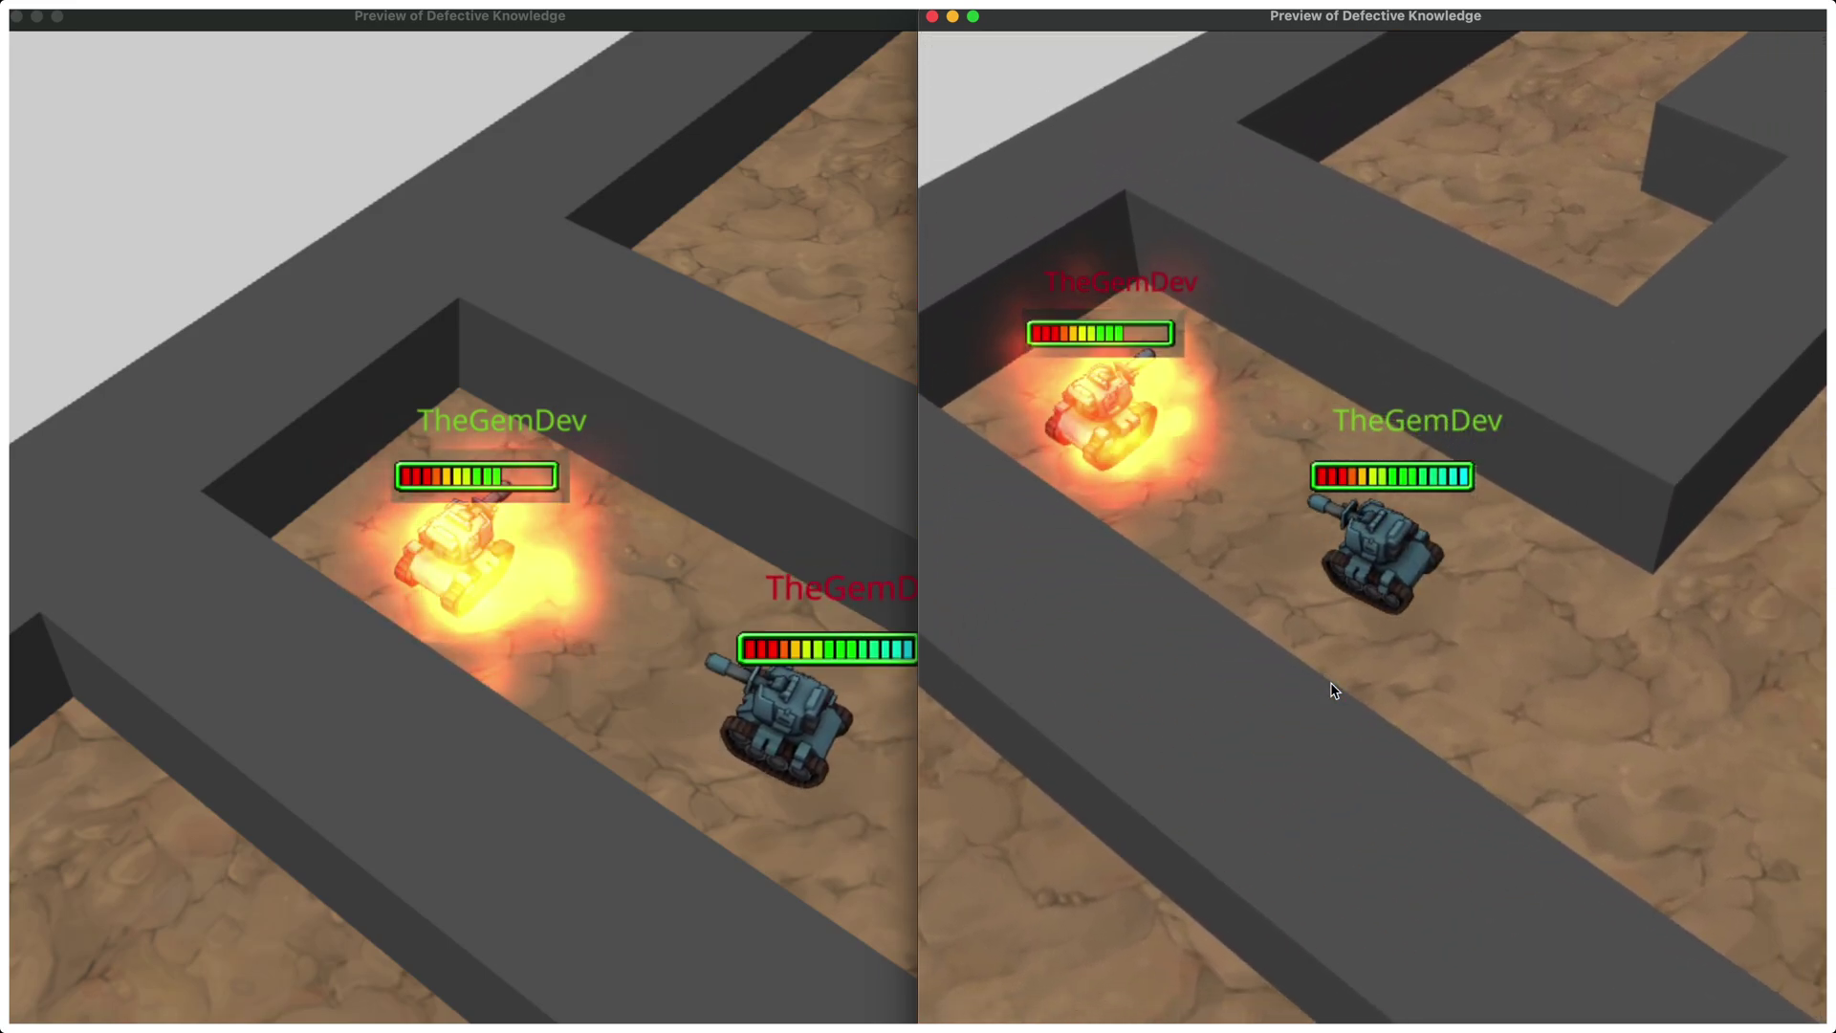